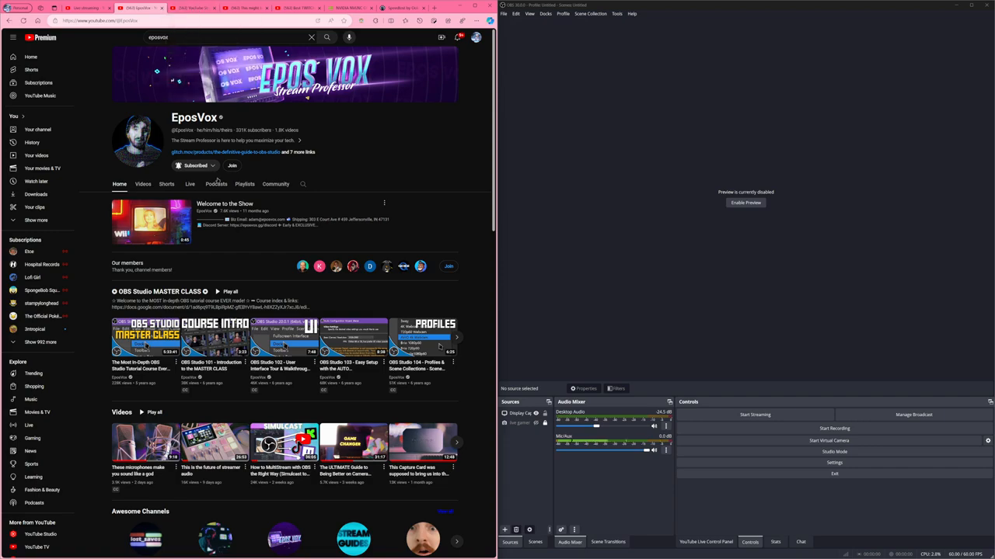
# Open the video "YouTube Streaming just got a MAJOR Quality Boost!" in full screen and play it from the beginning.
pyautogui.click(192, 8)
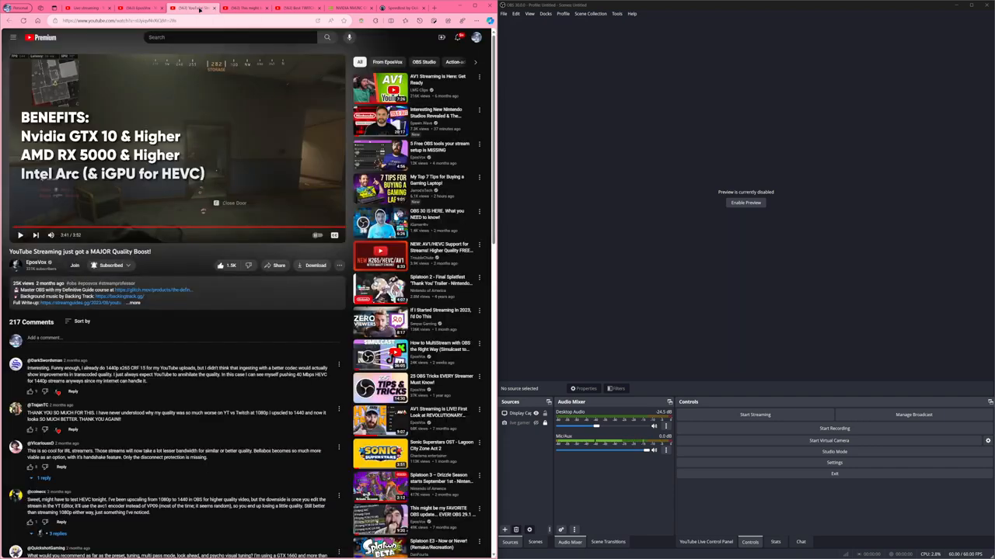
pyautogui.click(334, 236)
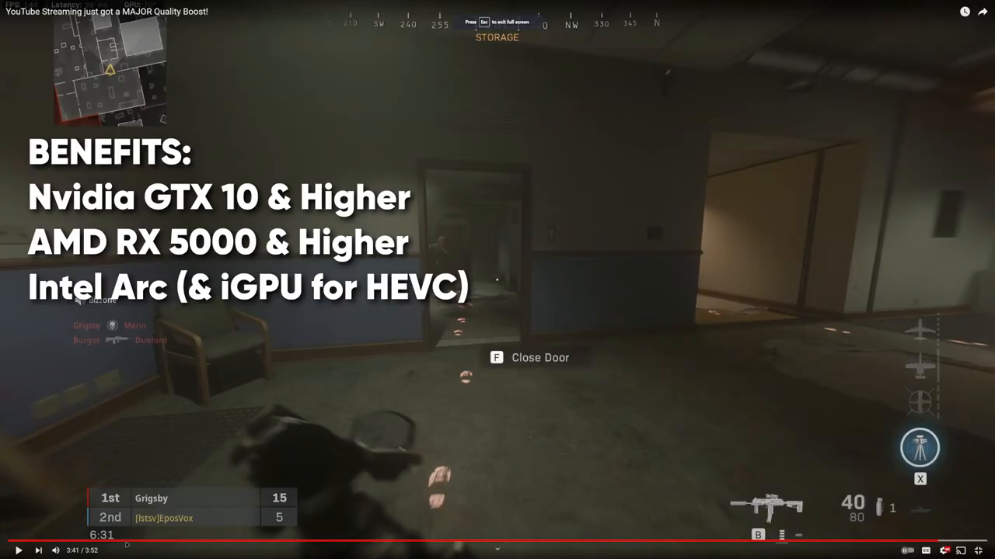
pyautogui.click(9, 541)
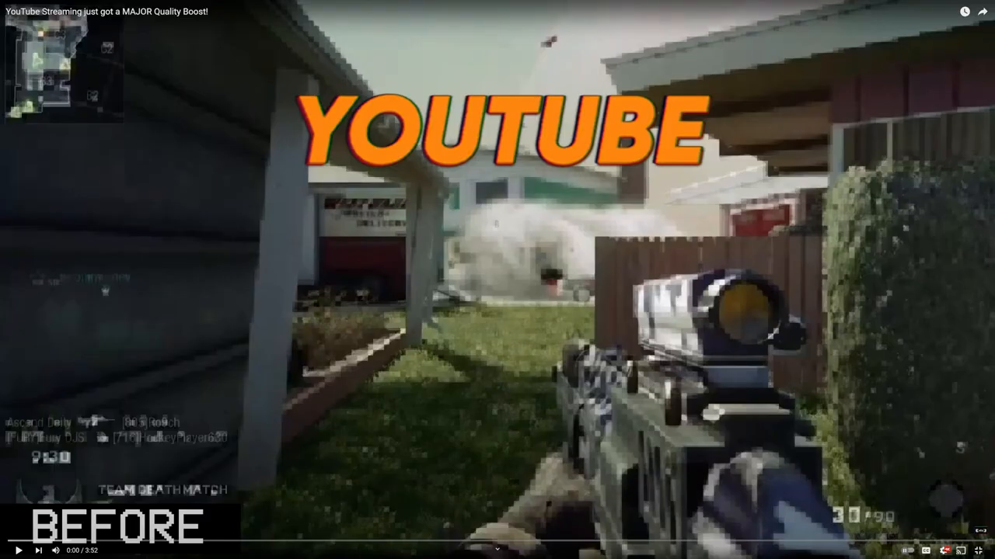
pyautogui.click(145, 370)
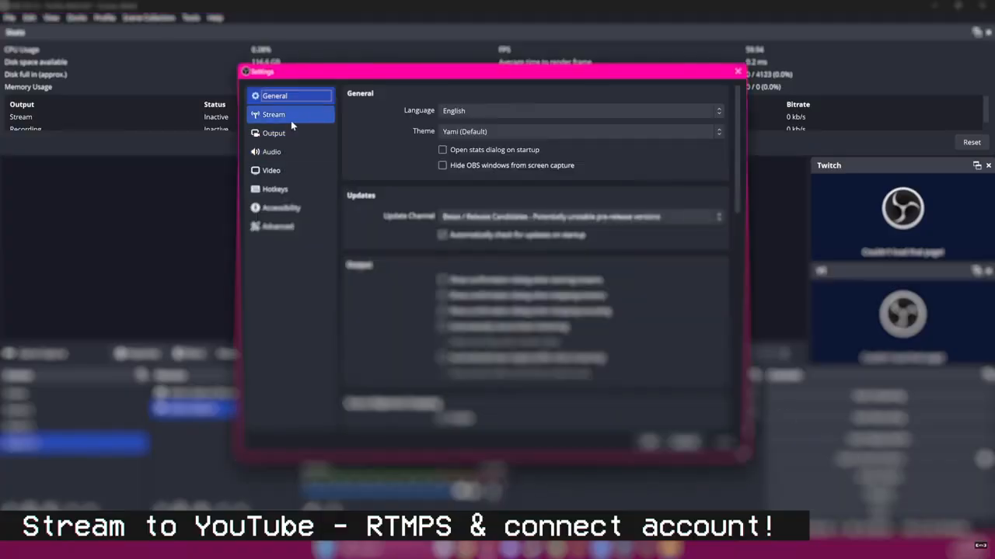
# Choose YouTube - RTMPS as the streaming service in the OBS stream settings.
pyautogui.click(291, 117)
pyautogui.click(449, 94)
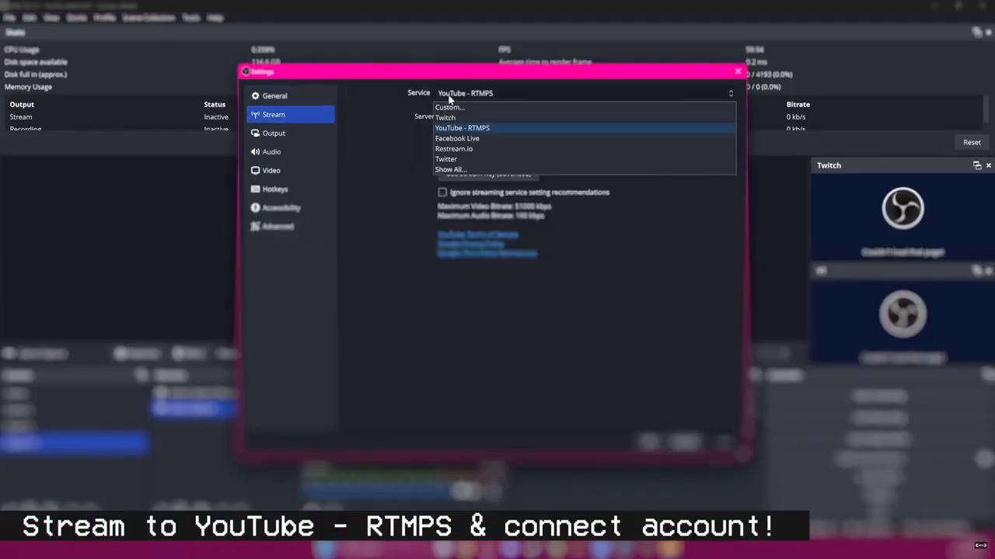
pyautogui.click(483, 131)
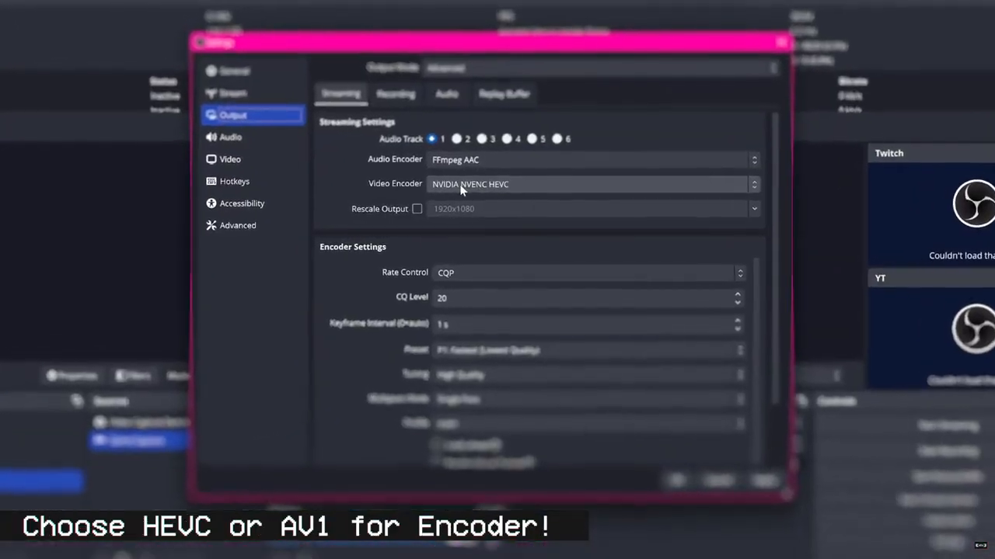
# Set the streaming video encoder to NVIDIA NVENC AV1.
pyautogui.click(464, 191)
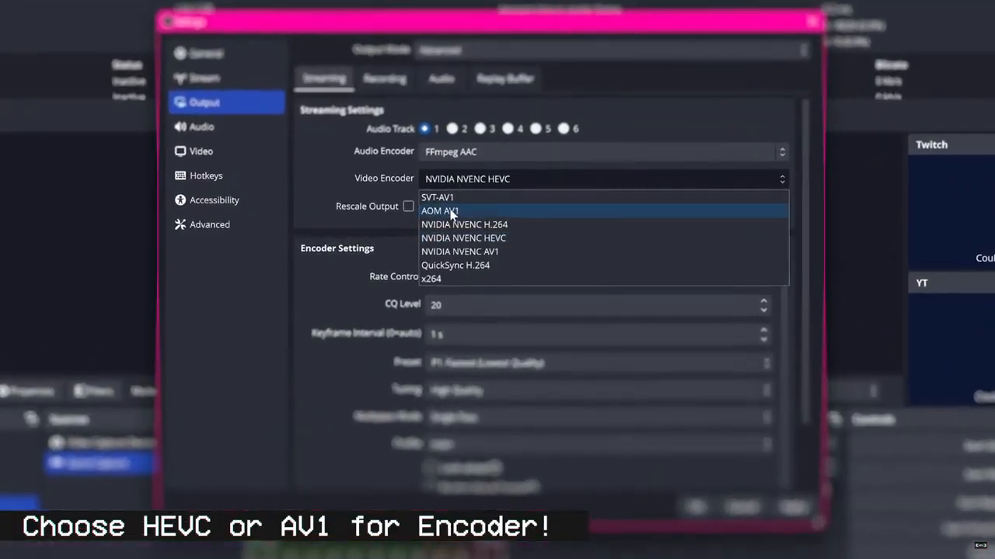
pyautogui.click(459, 264)
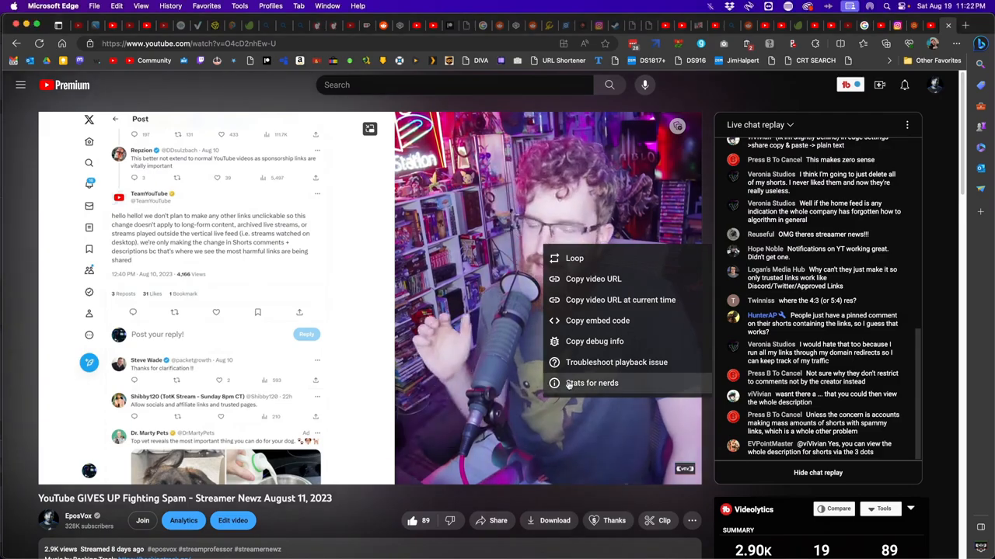
# Show the stats for nerds of the stream replay "YouTube GIVES UP Fighting Spam" and examine the playback details.
pyautogui.click(575, 382)
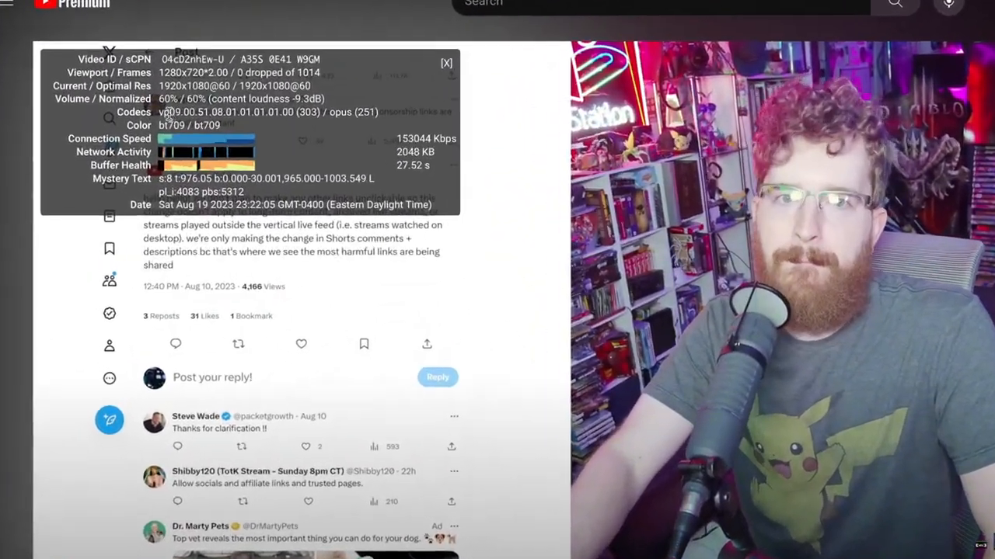
pyautogui.moveTo(126, 152); pyautogui.dragTo(147, 153)
pyautogui.click(222, 70)
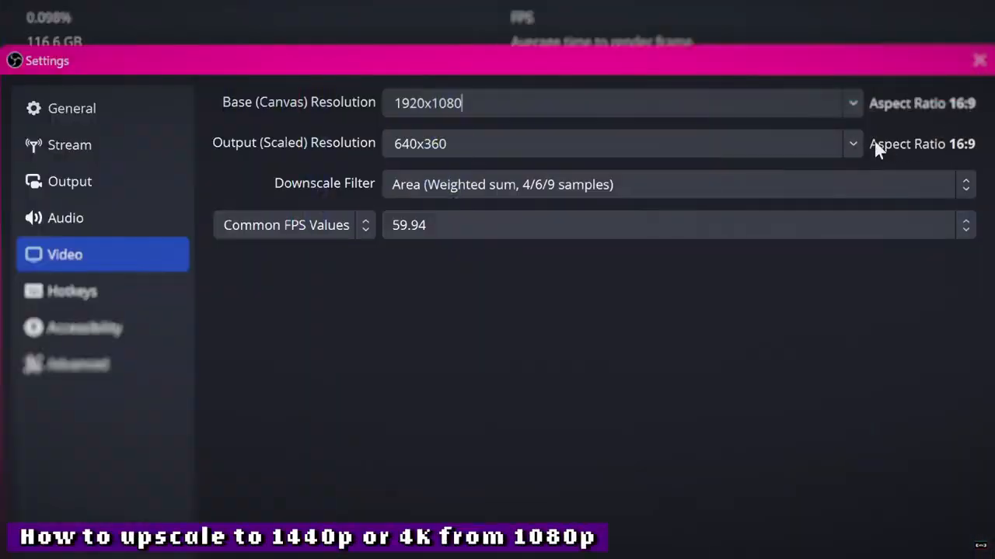
# Set the output (scaled) resolution to 2560x1440 in the video settings.
pyautogui.click(851, 143)
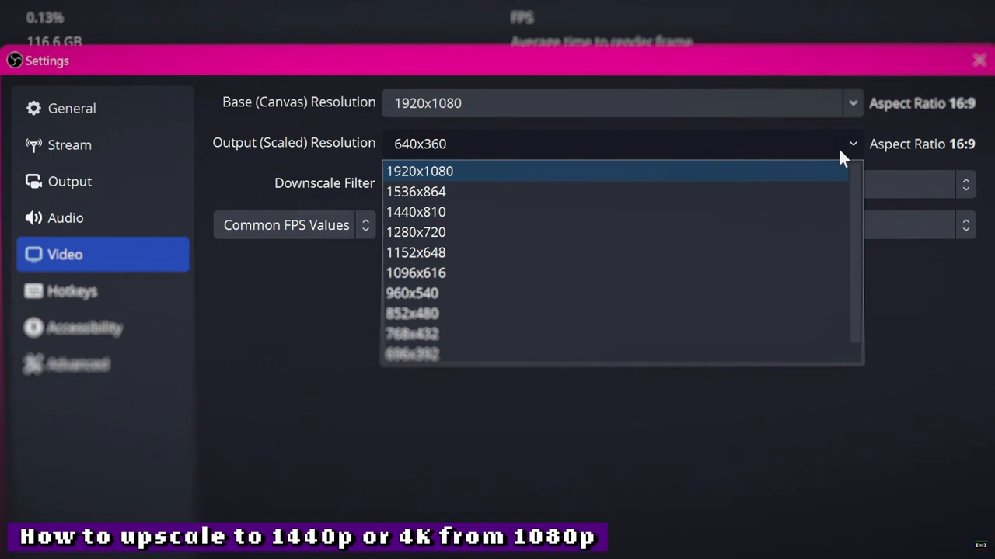
pyautogui.click(827, 175)
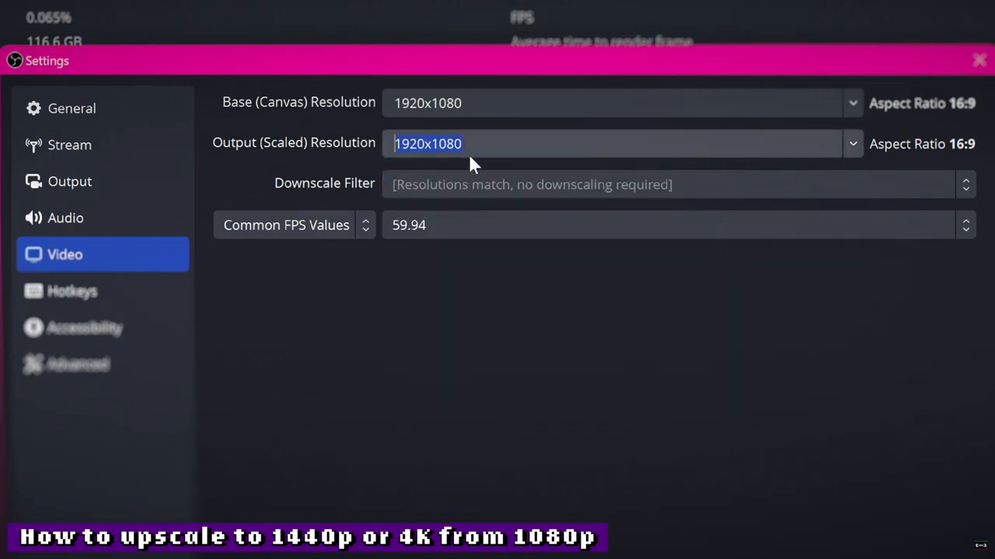
pyautogui.press('BackSpace')
pyautogui.write('21')
pyautogui.press('BackSpace')
pyautogui.press('BackSpace')
pyautogui.write('2560x1440')
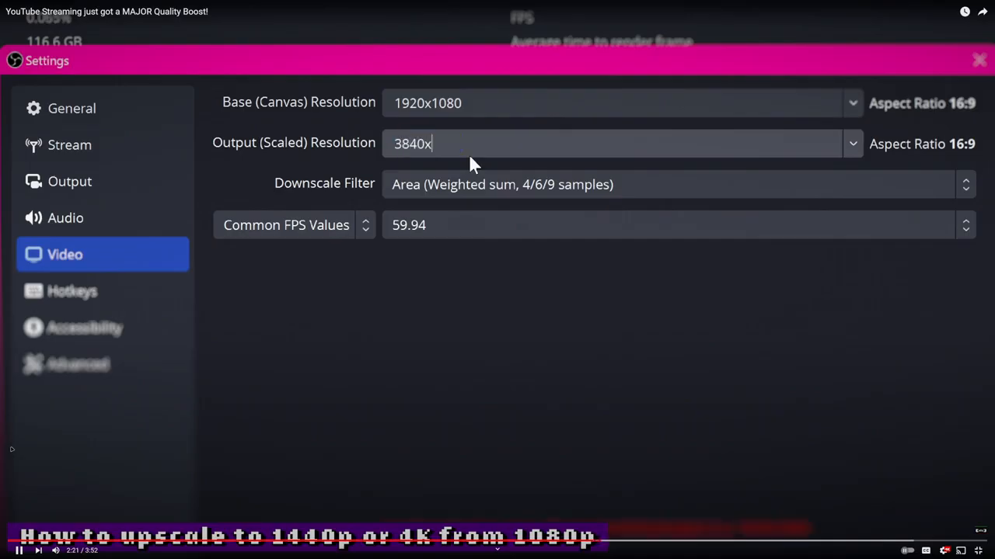
# Pause the video, rewind it to 2:26 where the stream latency options are shown, and resume playback.
pyautogui.click(468, 154)
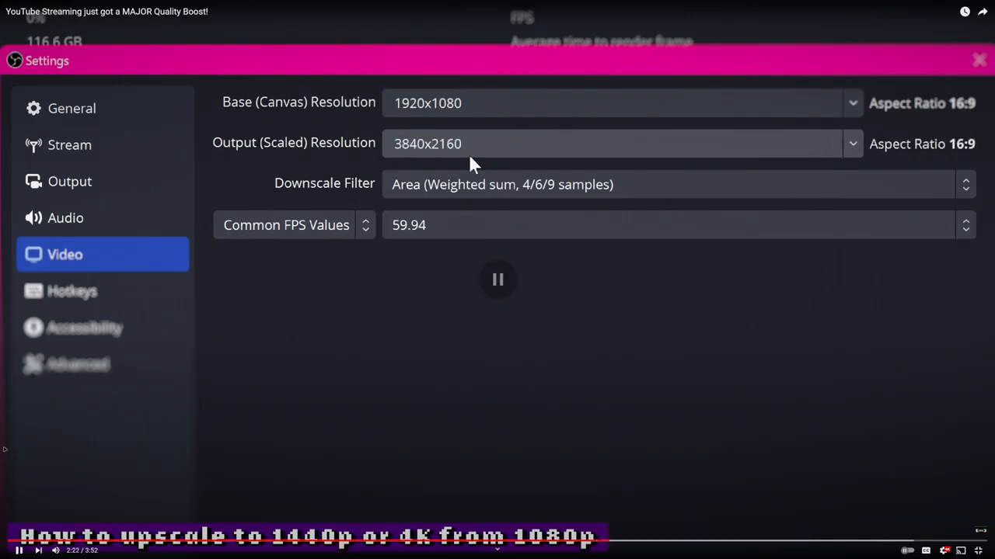
pyautogui.click(468, 154)
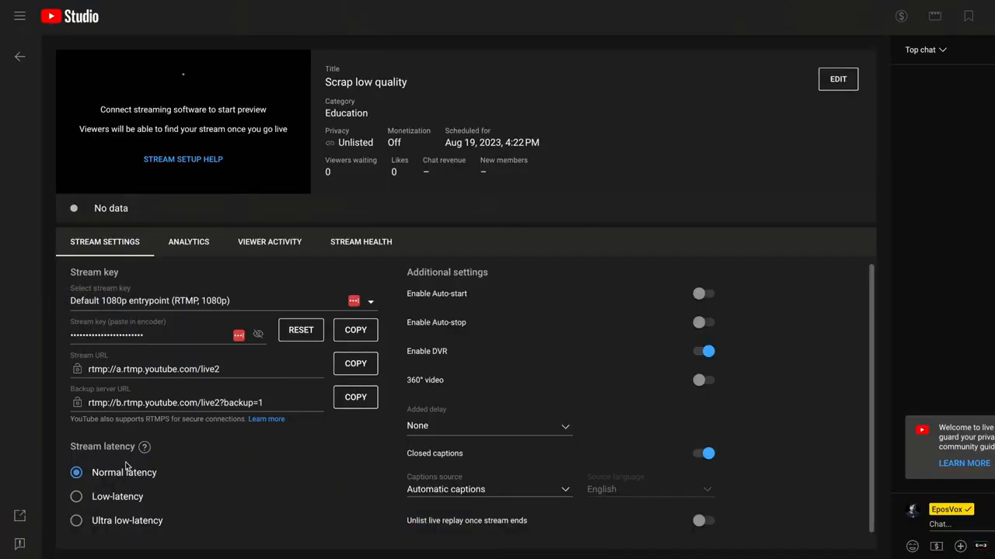
pyautogui.press('space')
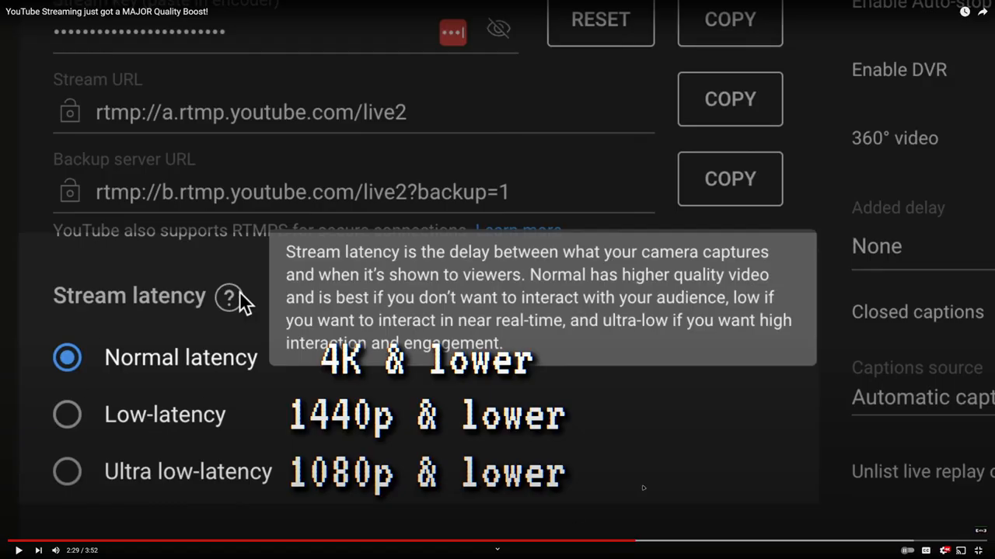
pyautogui.click(606, 541)
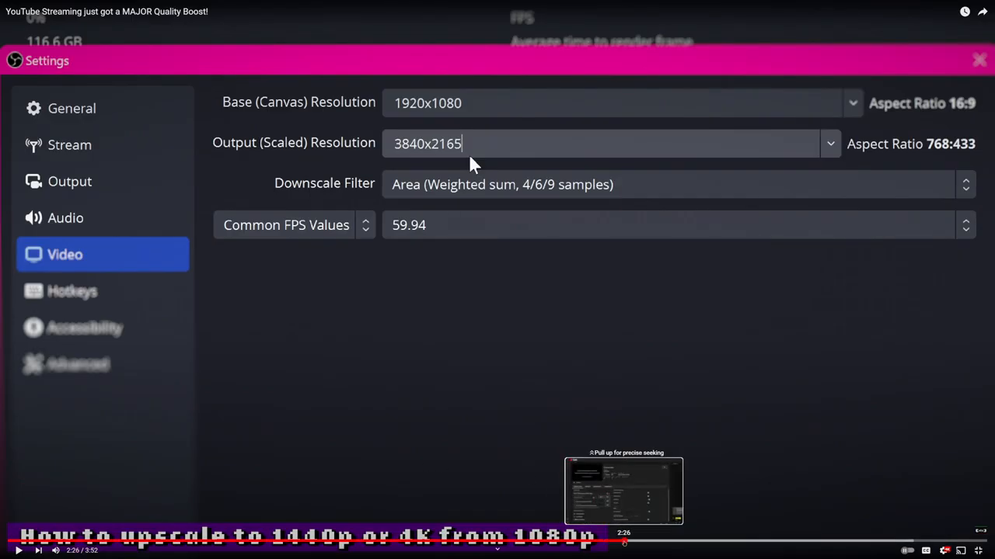
pyautogui.click(623, 541)
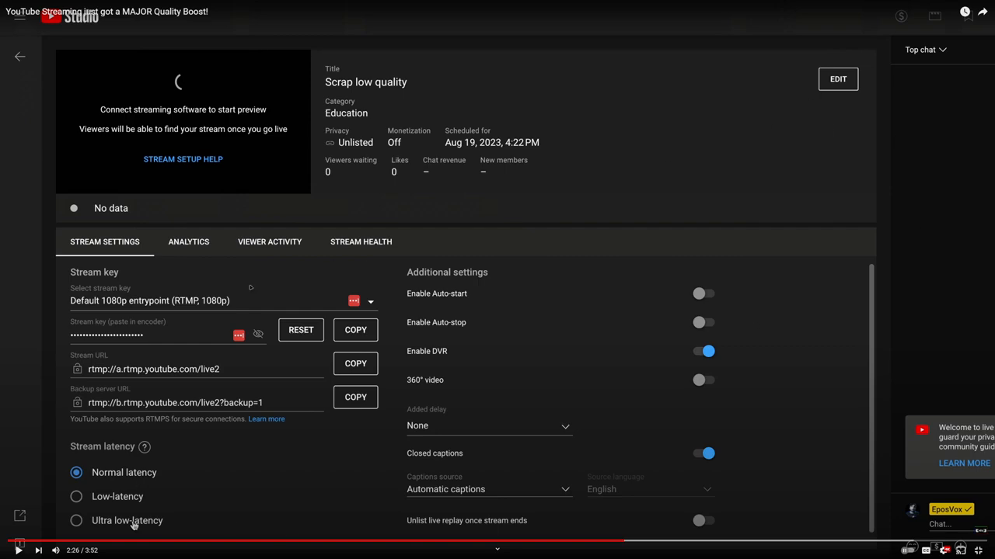
pyautogui.press('space')
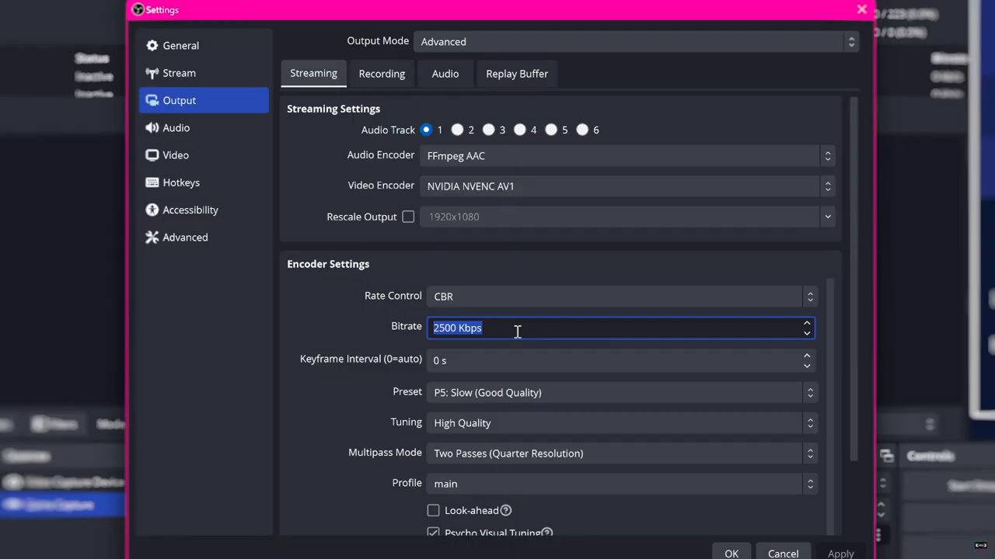
# Set the streaming bitrate to 15000 Kbps and the keyframe interval to 2 s in the encoder settings.
pyautogui.write('15000')
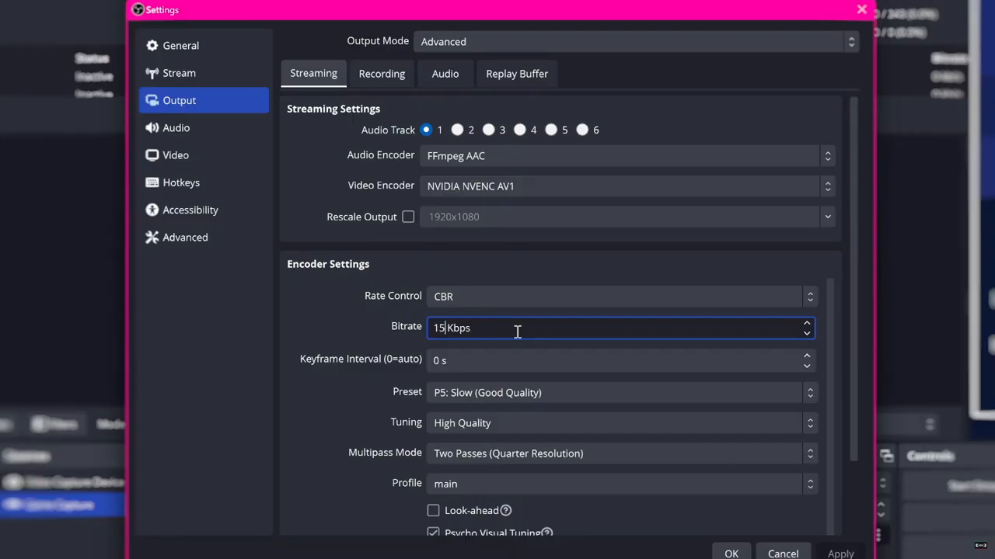
pyautogui.click(508, 361)
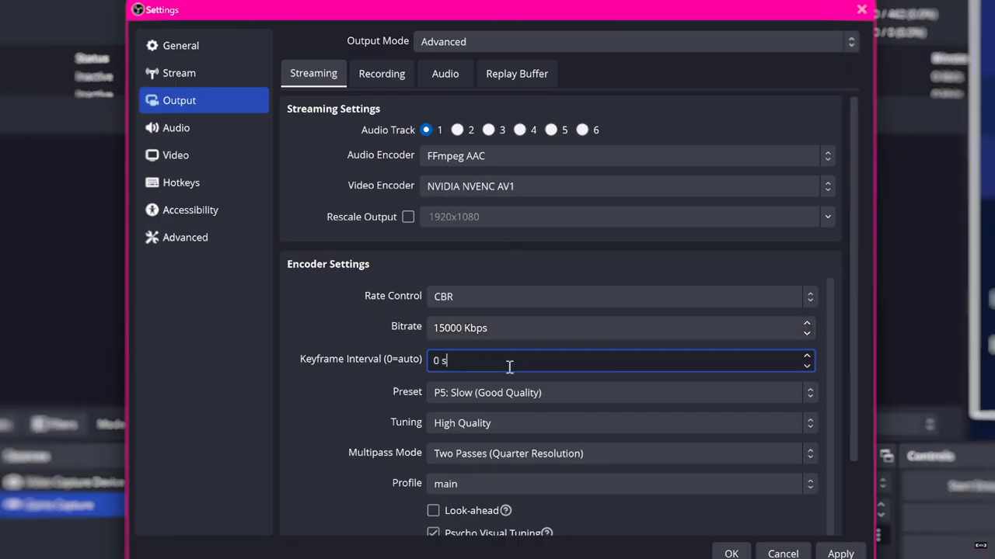
pyautogui.press('BackSpace')
pyautogui.write('2')
# Look through the available encoder presets from P1: Fastest to P7: Slowest.
pyautogui.click(501, 394)
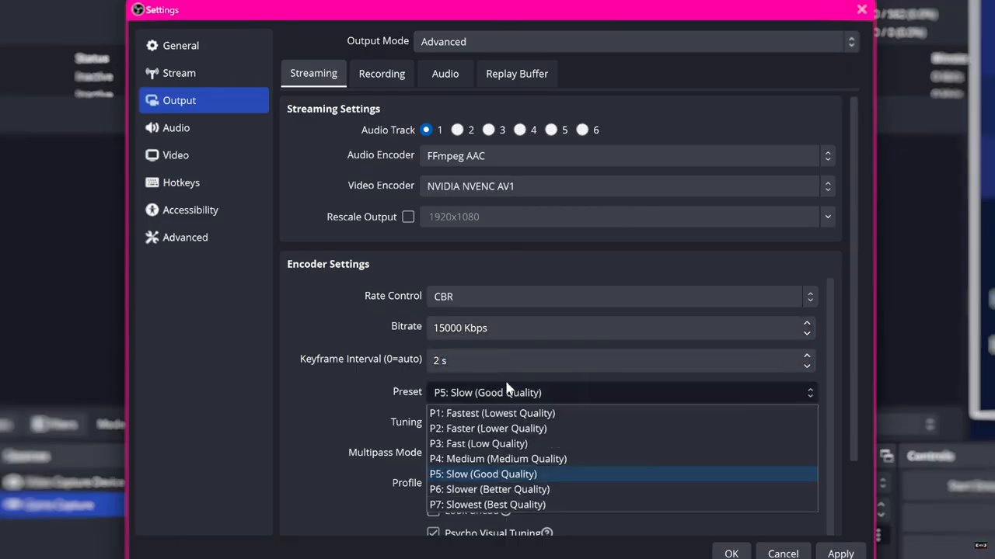
pyautogui.click(506, 427)
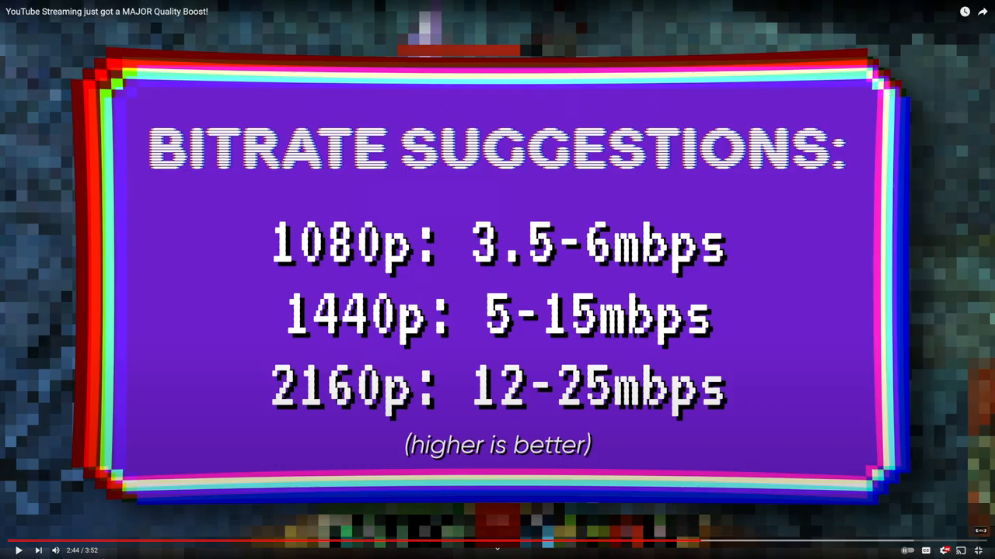
# Play the video on to 3:43, pausing at the AMD AV1 preset and Trim & cut sections, and leave full screen.
pyautogui.click(497, 277)
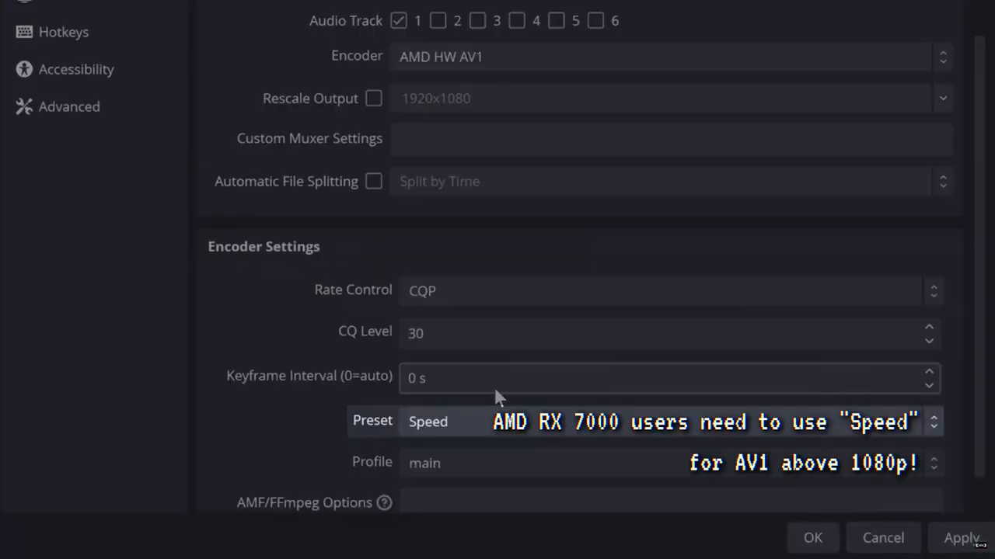
pyautogui.press('space')
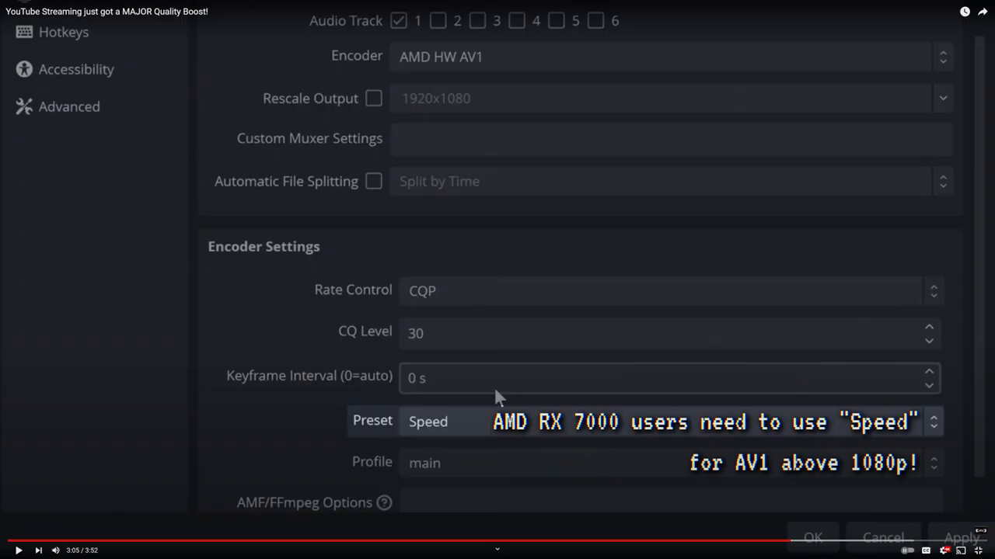
pyautogui.press('space')
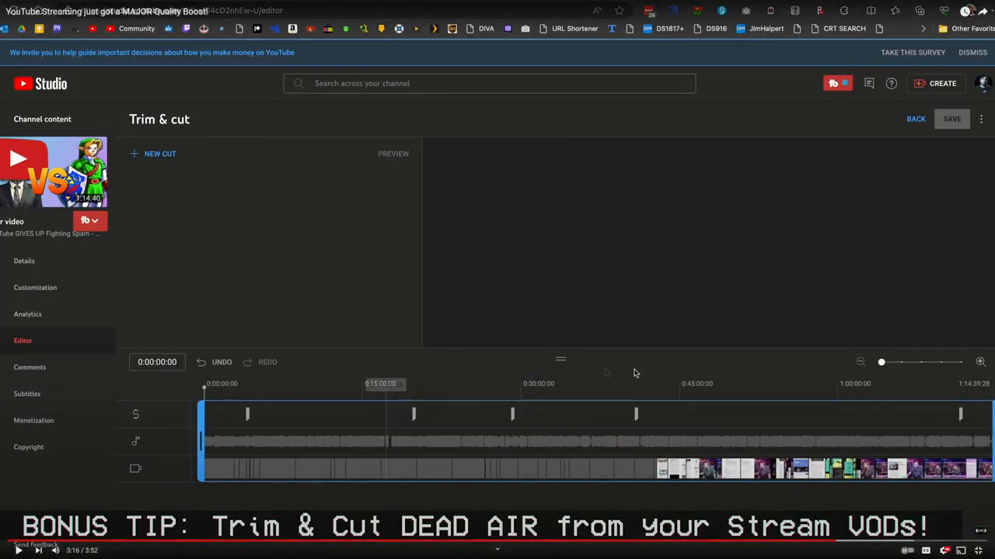
pyautogui.press('space')
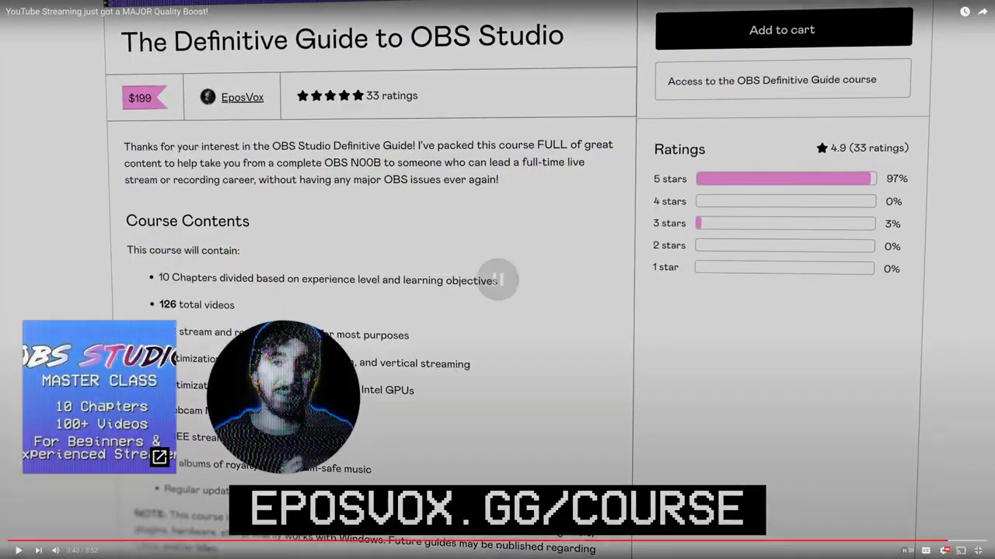
pyautogui.click(977, 550)
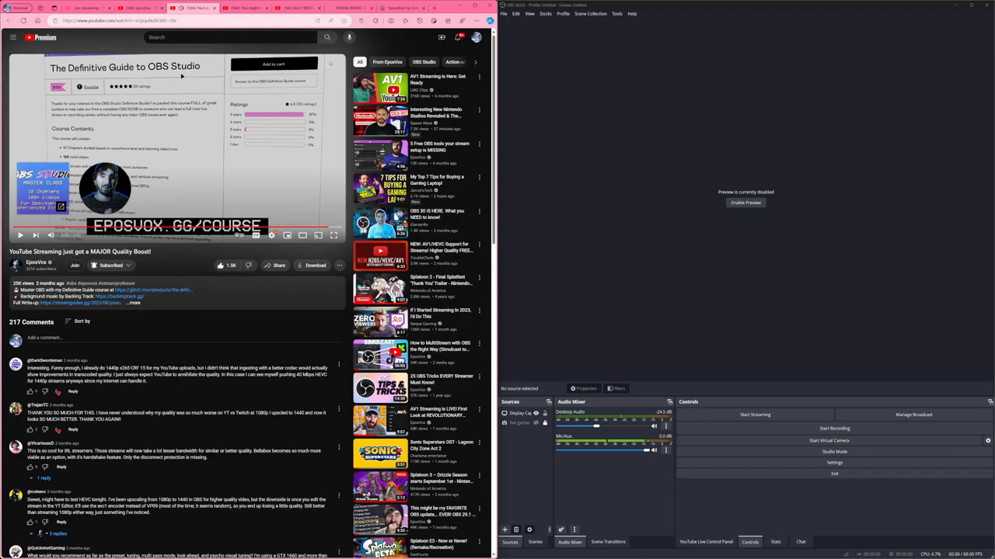
# Open the OBS 29.1 update video in full screen and skip from its beginning to a later chapter.
pyautogui.click(242, 8)
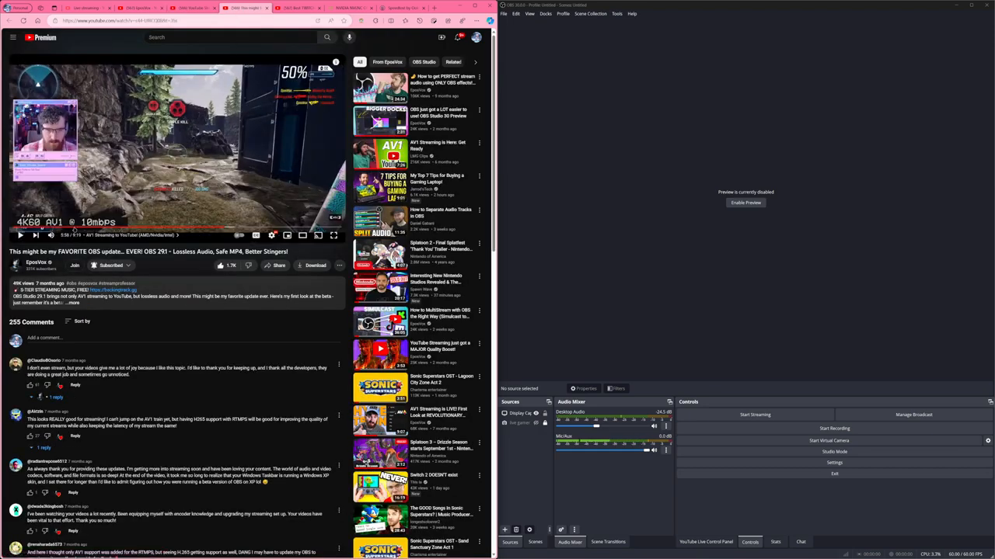
pyautogui.click(17, 227)
pyautogui.press('f')
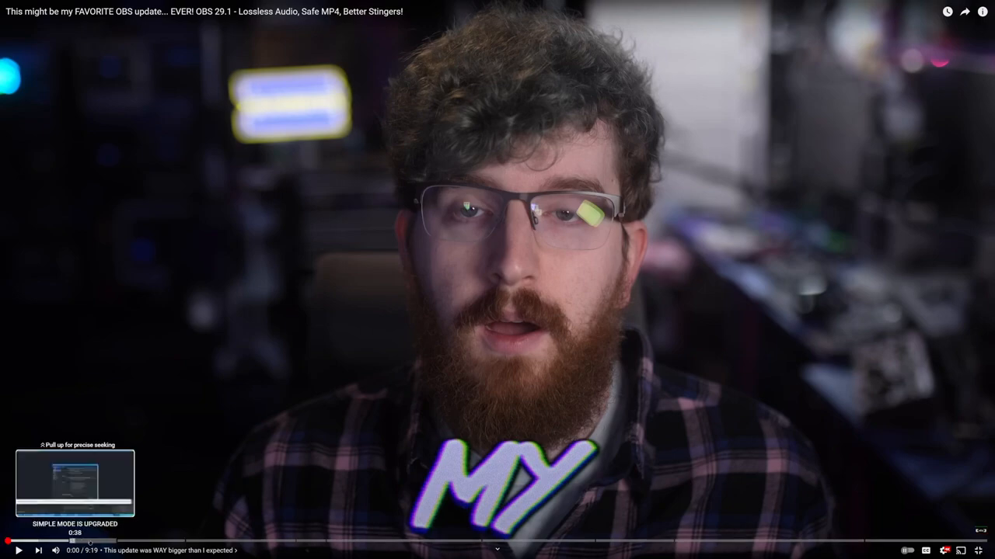
pyautogui.click(117, 541)
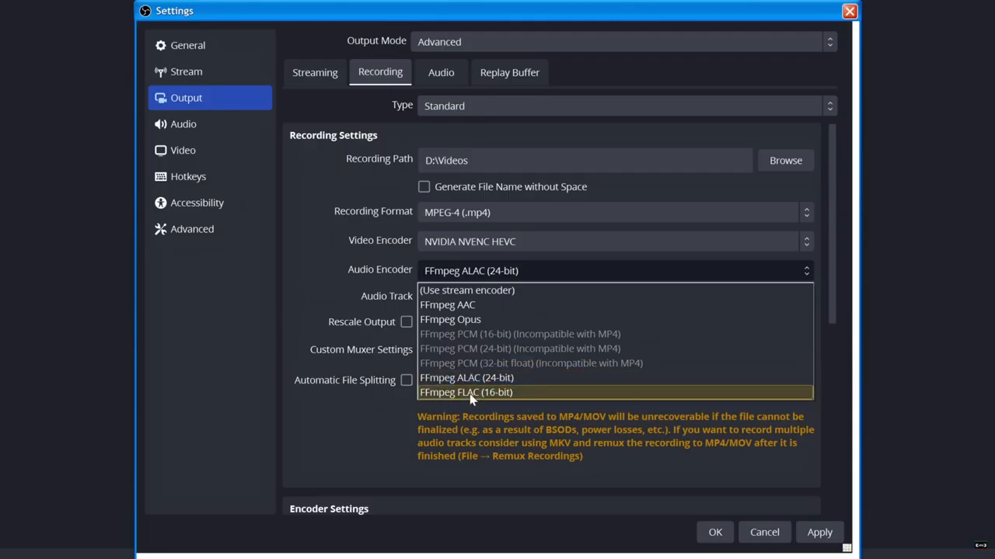
# Try FFmpeg ALAC (24-bit) and FFmpeg Opus as the audio encoder for recordings.
pyautogui.click(506, 377)
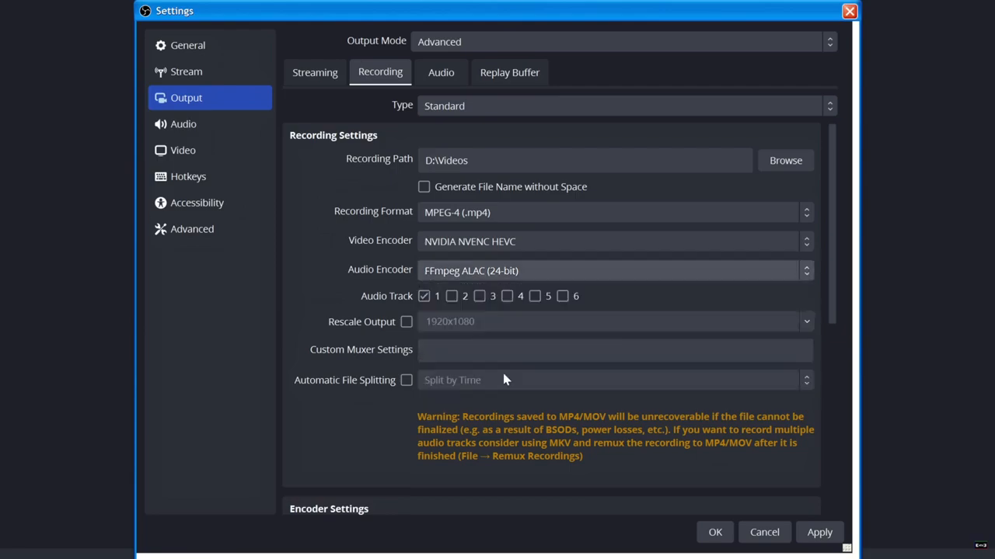
pyautogui.click(501, 264)
pyautogui.click(487, 320)
# Set the recording format to QuickTime (.mov) and its audio encoder to FFmpeg PCM (32-bit float).
pyautogui.click(519, 220)
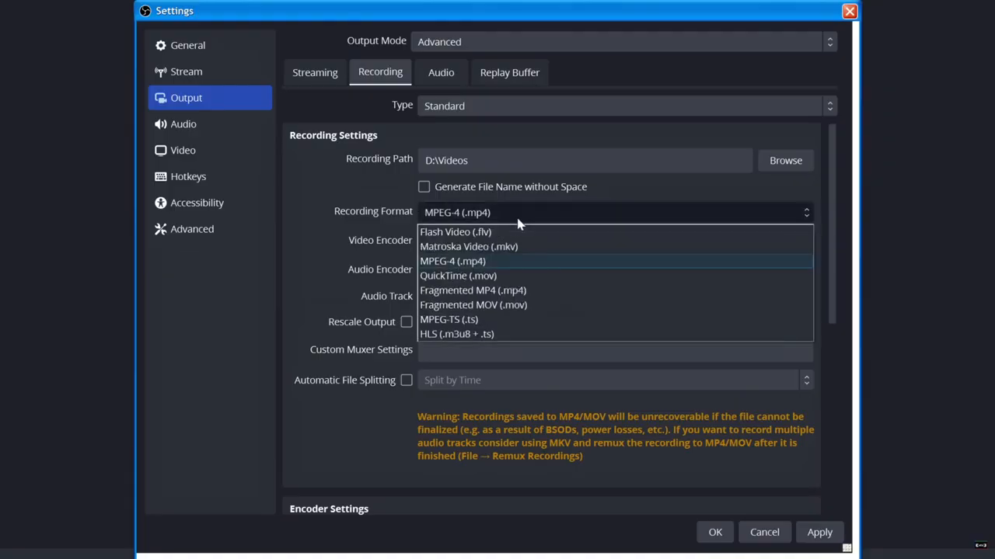
pyautogui.click(497, 276)
pyautogui.click(499, 277)
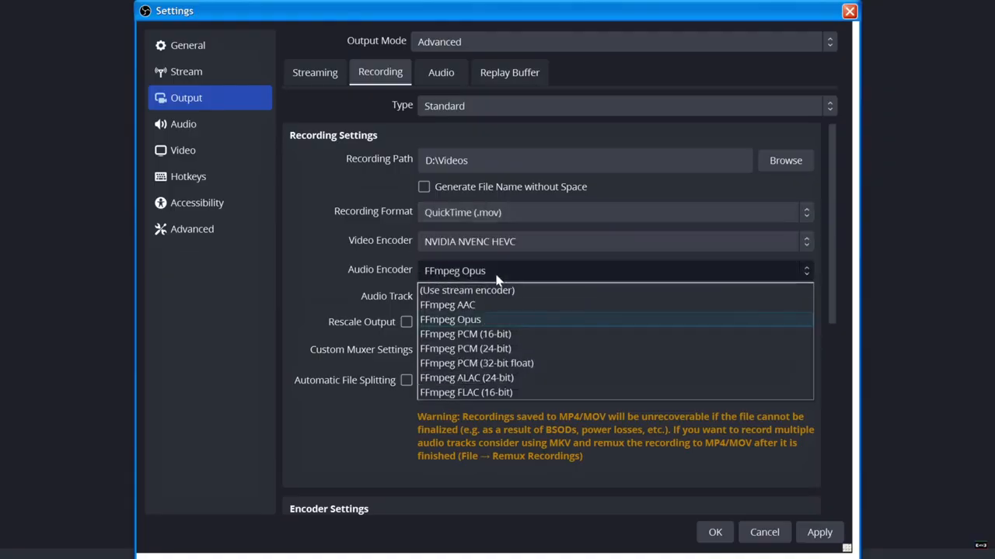
pyautogui.click(509, 365)
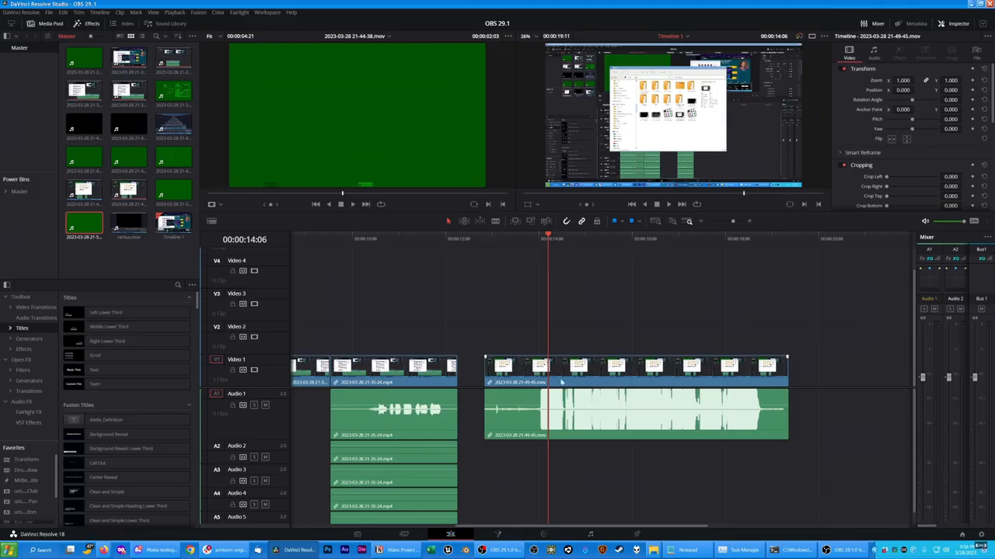
pyautogui.click(561, 381)
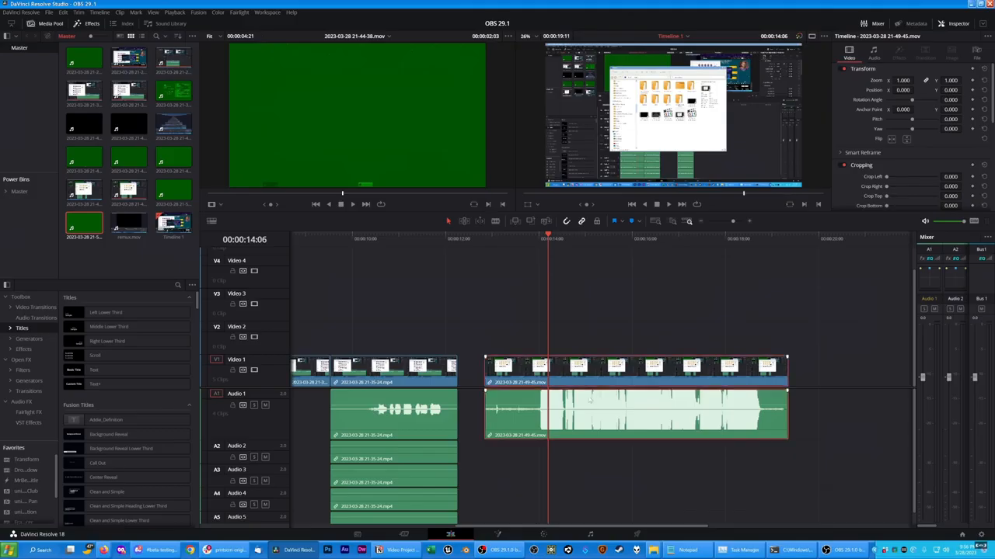
pyautogui.click(874, 53)
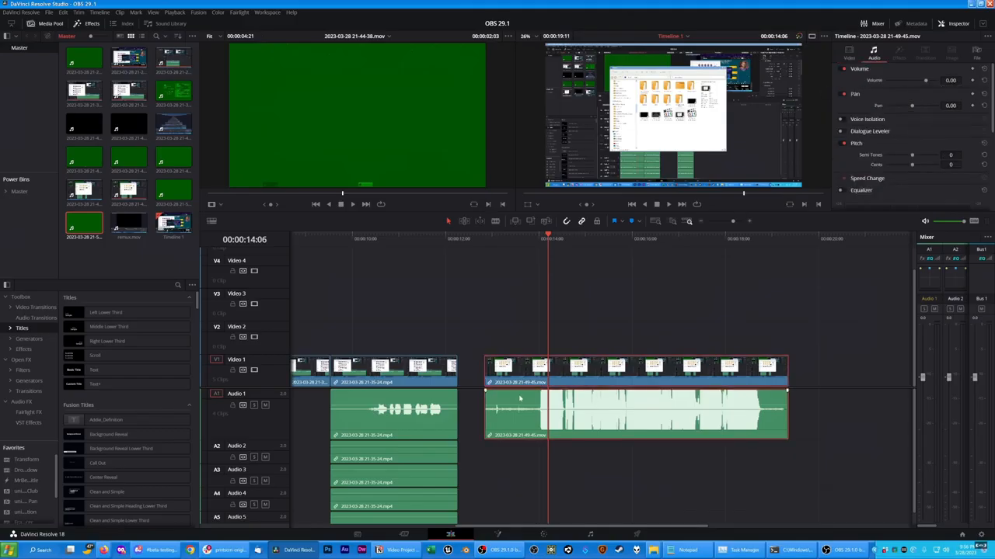
pyautogui.click(564, 310)
pyautogui.scroll(3, 561, 265)
pyautogui.click(583, 268)
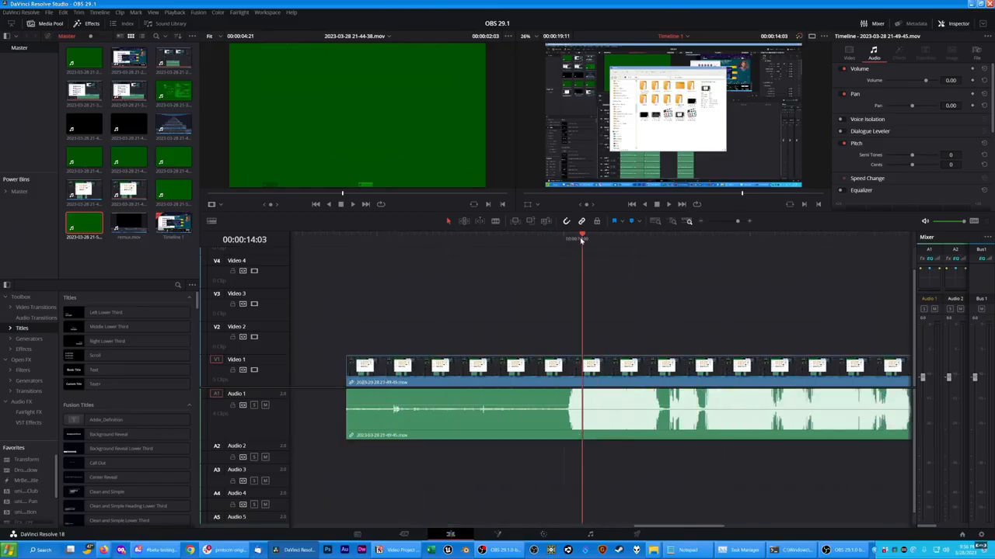
pyautogui.press('space')
pyautogui.scroll(-3, 590, 276)
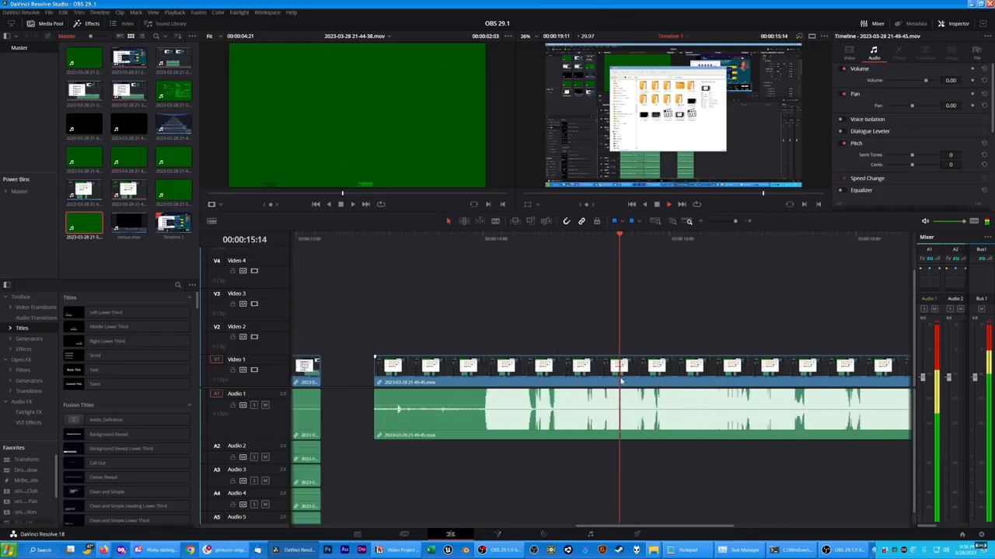
pyautogui.moveTo(281, 439); pyautogui.dragTo(281, 486)
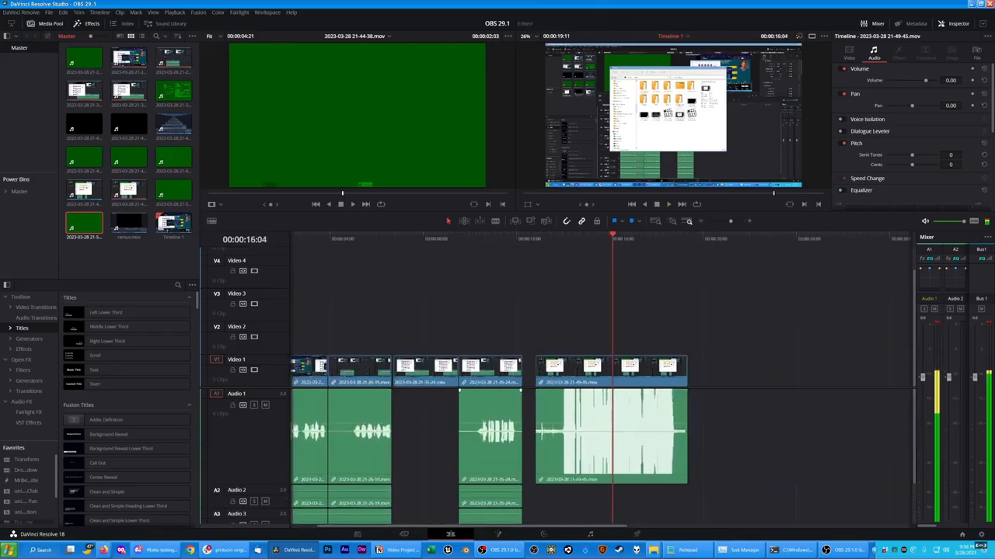
pyautogui.scroll(3, 415, 460)
pyautogui.moveTo(548, 425); pyautogui.dragTo(554, 447)
pyautogui.click(408, 237)
pyautogui.press('space')
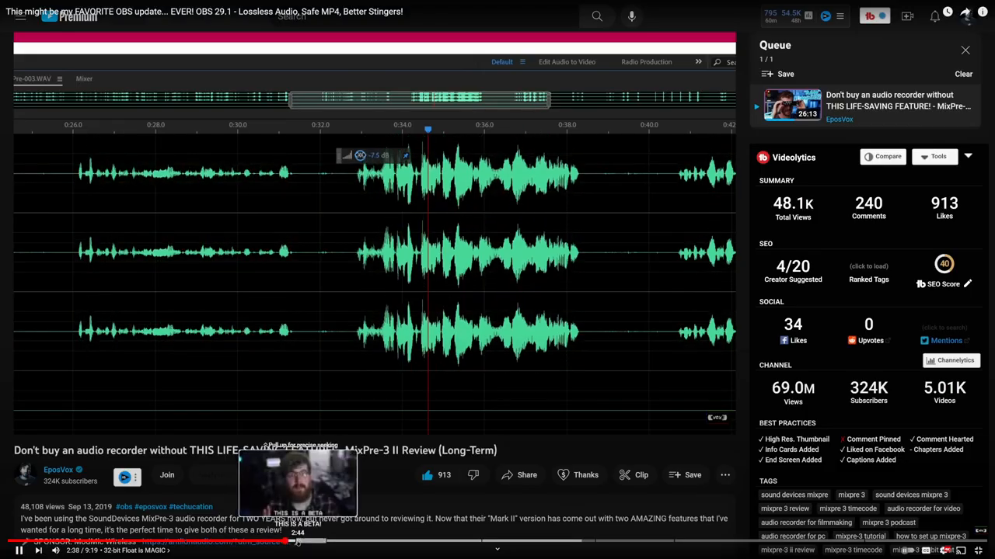
# Pause the OBS 29.1 video and skip to its chapter on new corruption-safe MOV & MP4 containers.
pyautogui.press('k')
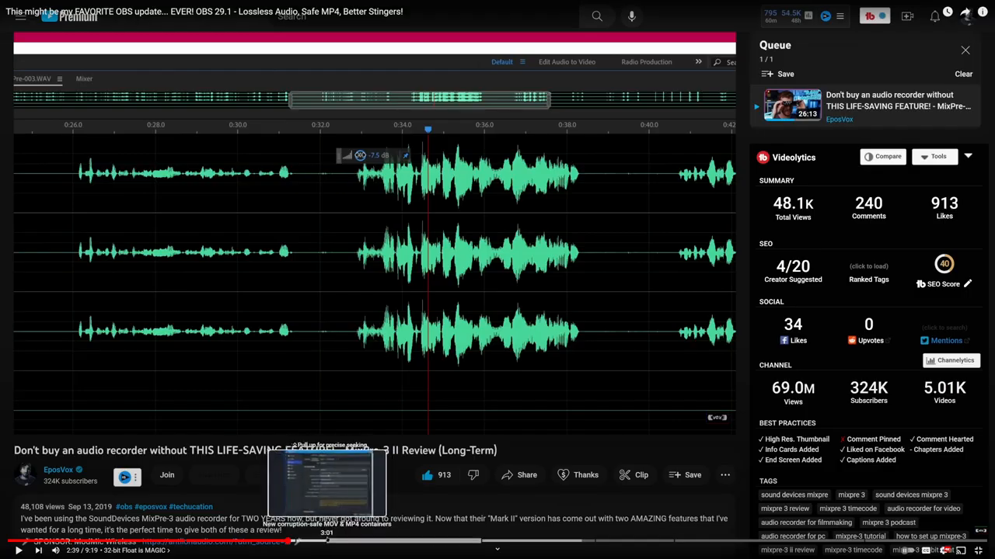
pyautogui.click(327, 542)
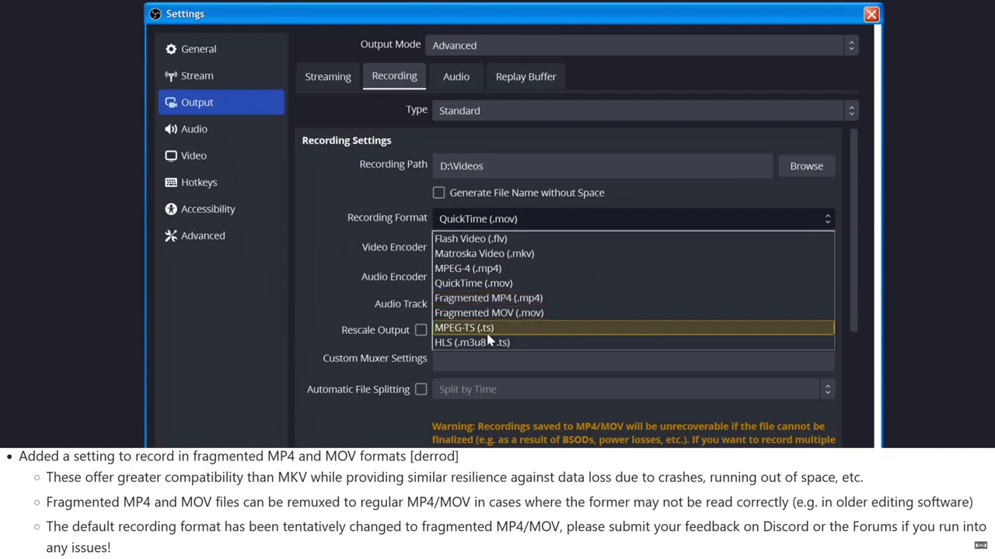
pyautogui.click(343, 532)
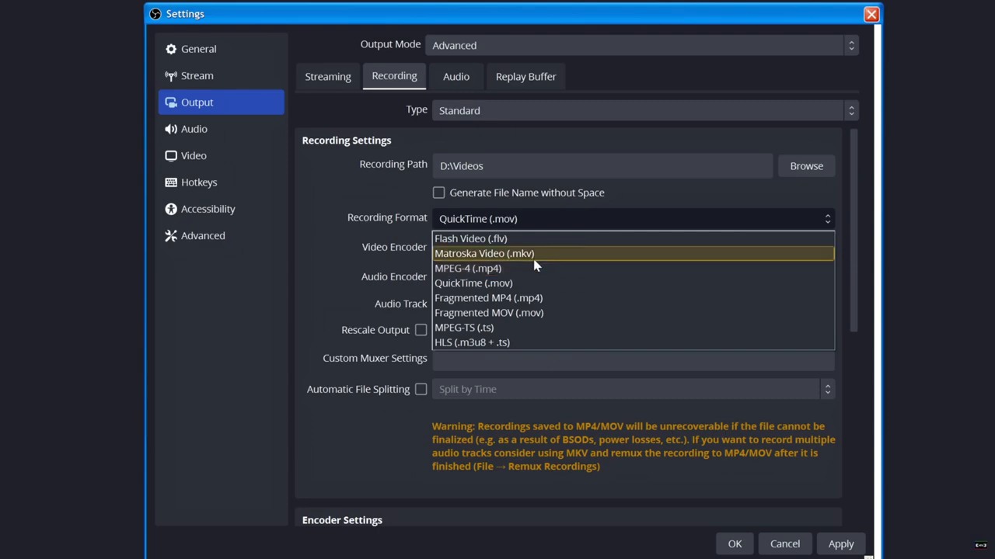
# Try Fragmented MP4 (.mp4) and Fragmented MOV (.mov) as the recording format.
pyautogui.click(525, 303)
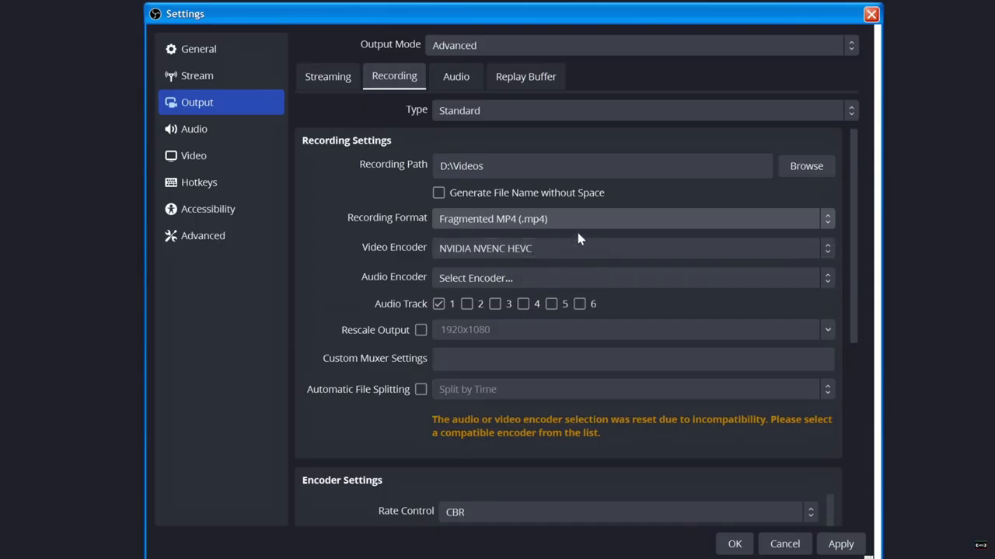
pyautogui.click(529, 220)
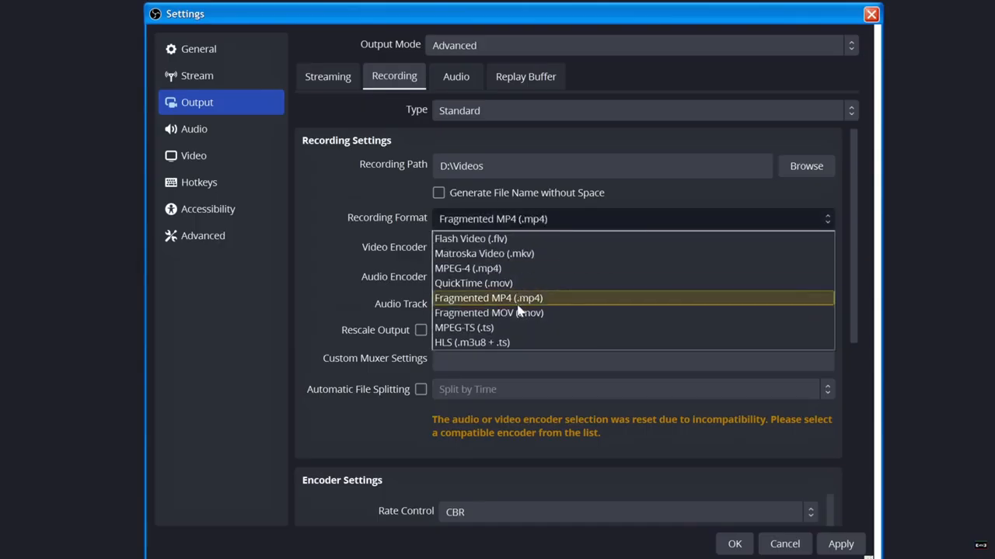
pyautogui.click(518, 314)
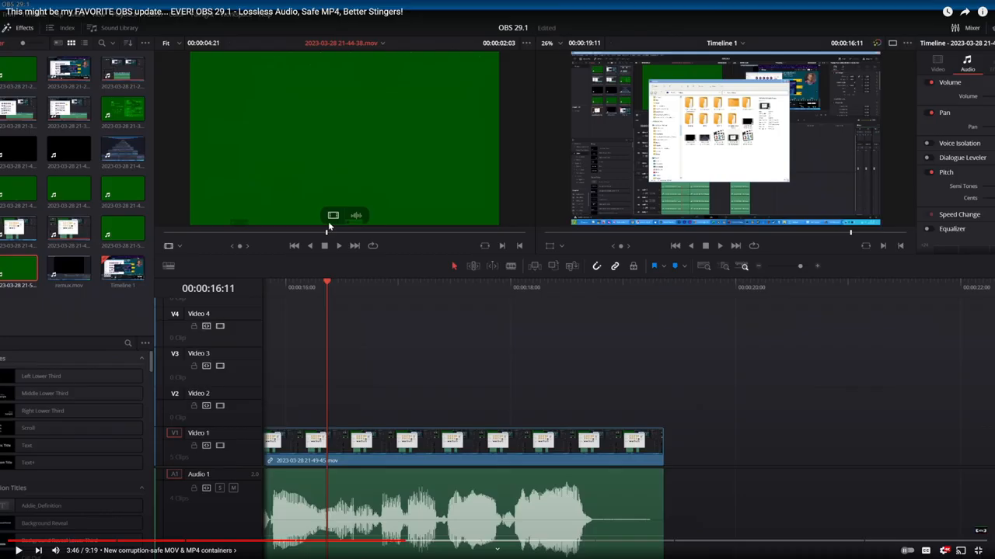
pyautogui.press('space')
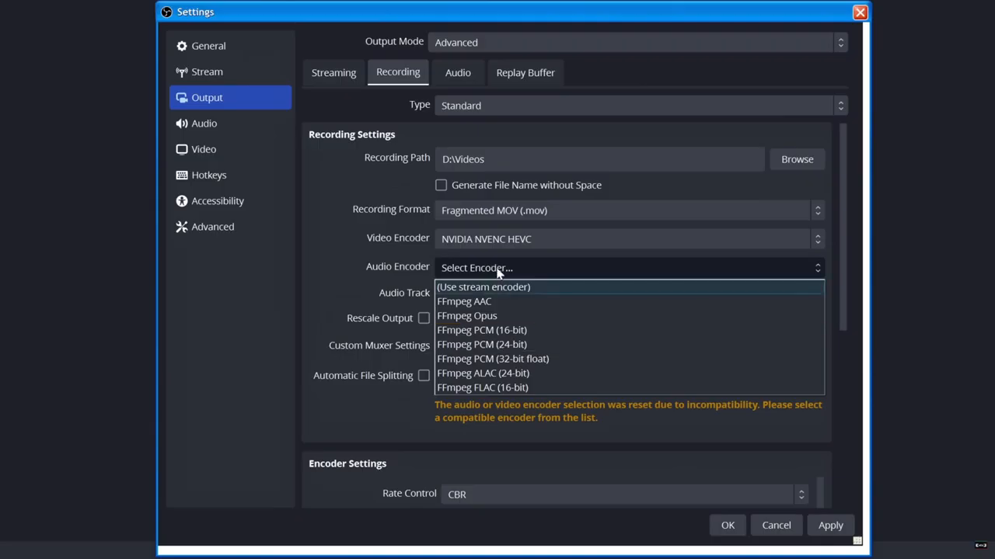
pyautogui.click(369, 214)
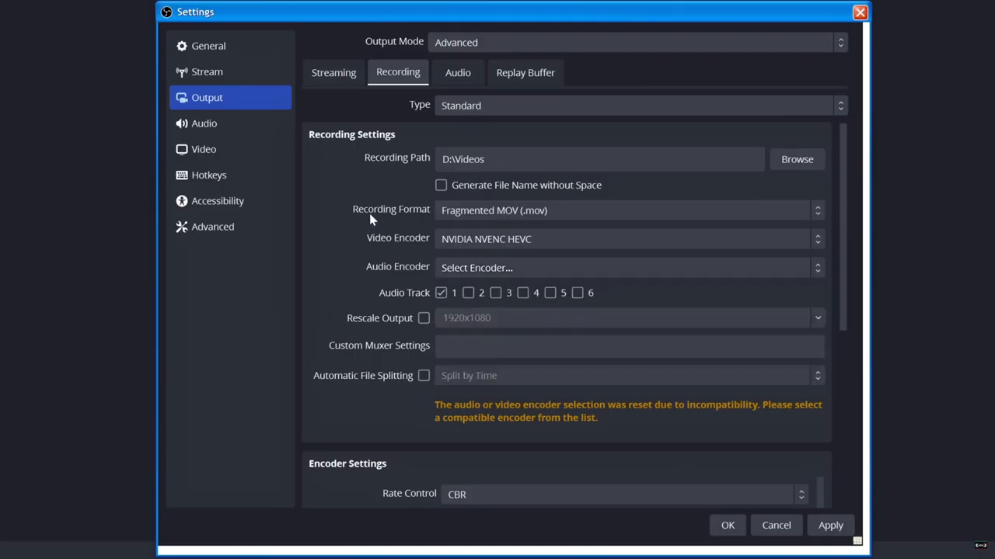
pyautogui.click(497, 211)
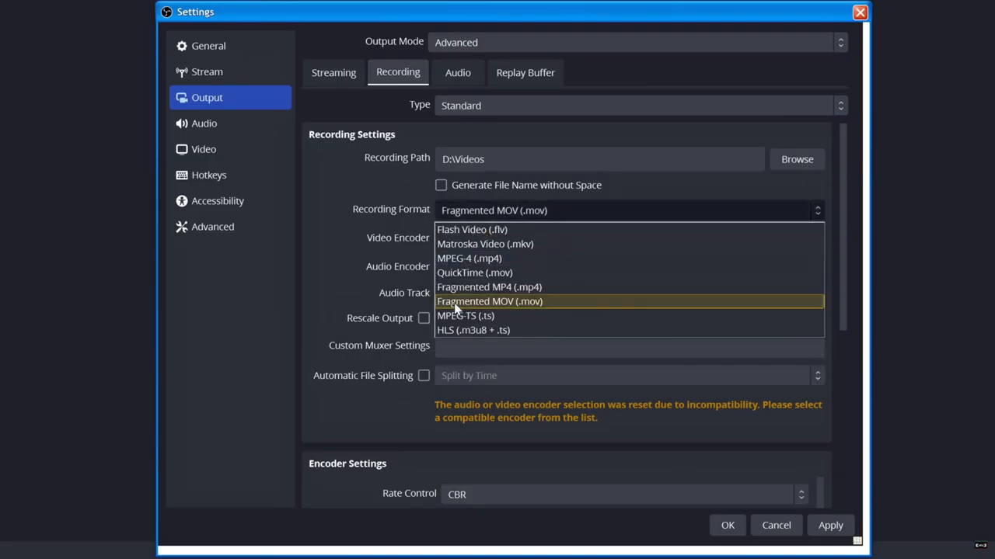
pyautogui.click(524, 303)
# Set recording to QuickTime (.mov) with the NVIDIA NVENC HEVC video encoder and the FFmpeg PCM (32-bit float) audio encoder.
pyautogui.click(526, 216)
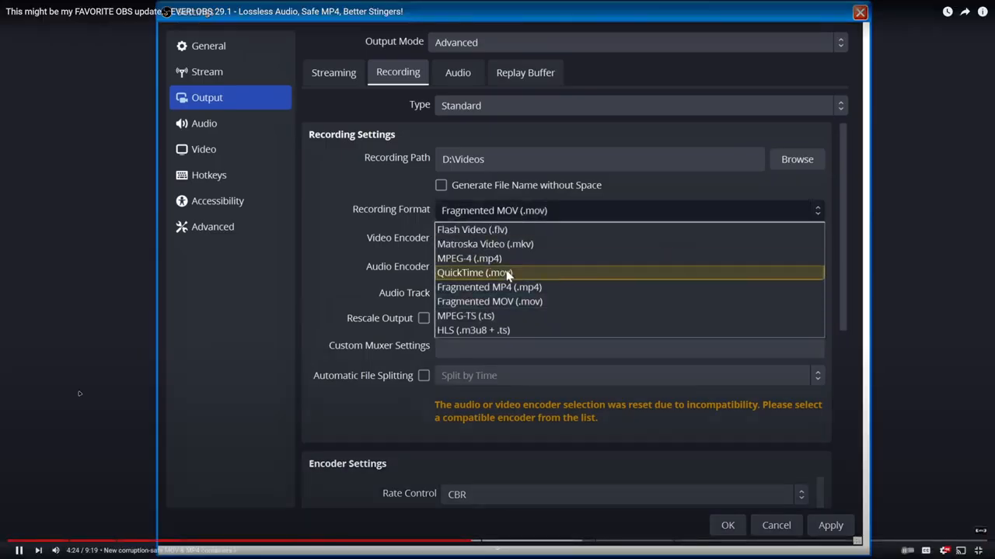
pyautogui.click(509, 273)
pyautogui.click(505, 247)
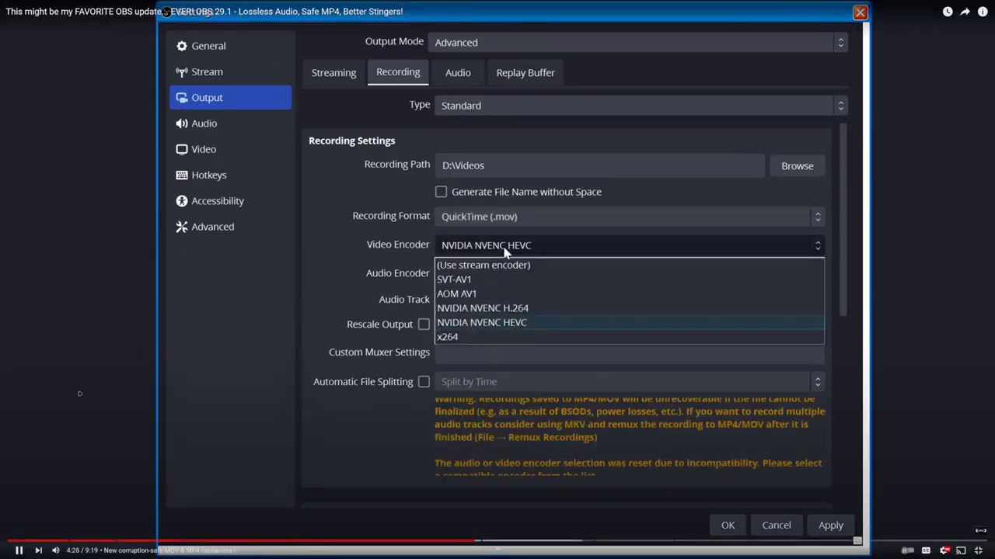
pyautogui.click(515, 324)
pyautogui.click(518, 275)
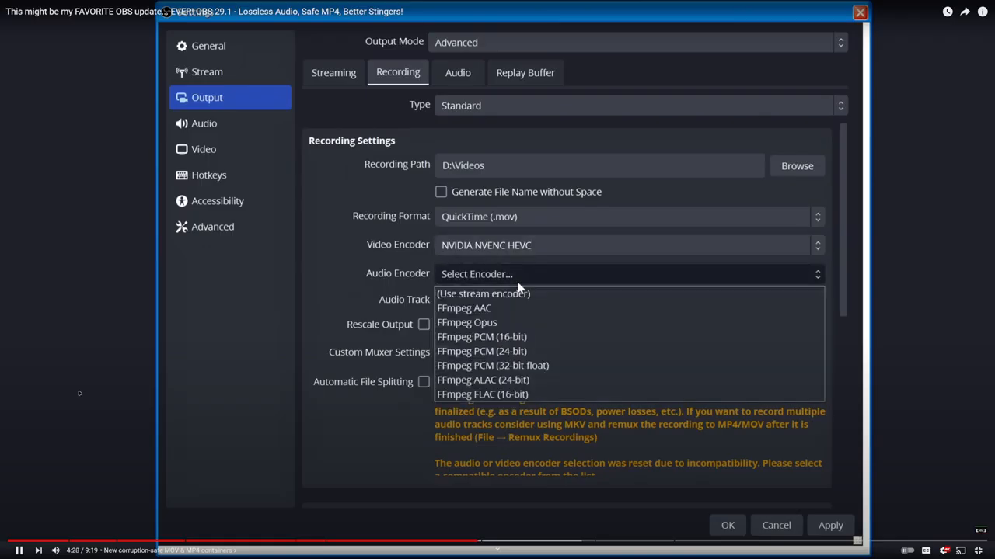
pyautogui.click(509, 366)
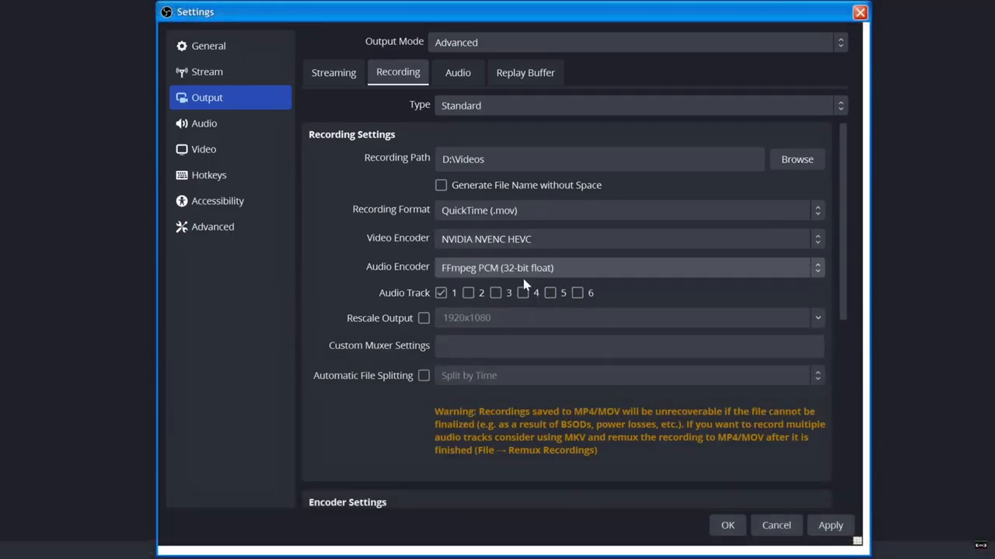
# Switch the recording format to Fragmented MOV (.mov) and look over the other available formats.
pyautogui.click(514, 217)
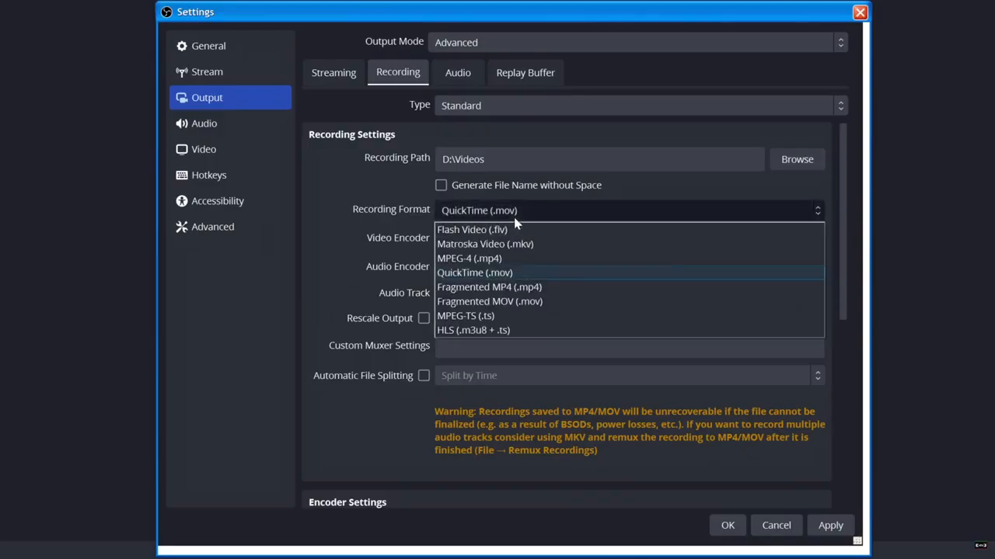
pyautogui.click(513, 302)
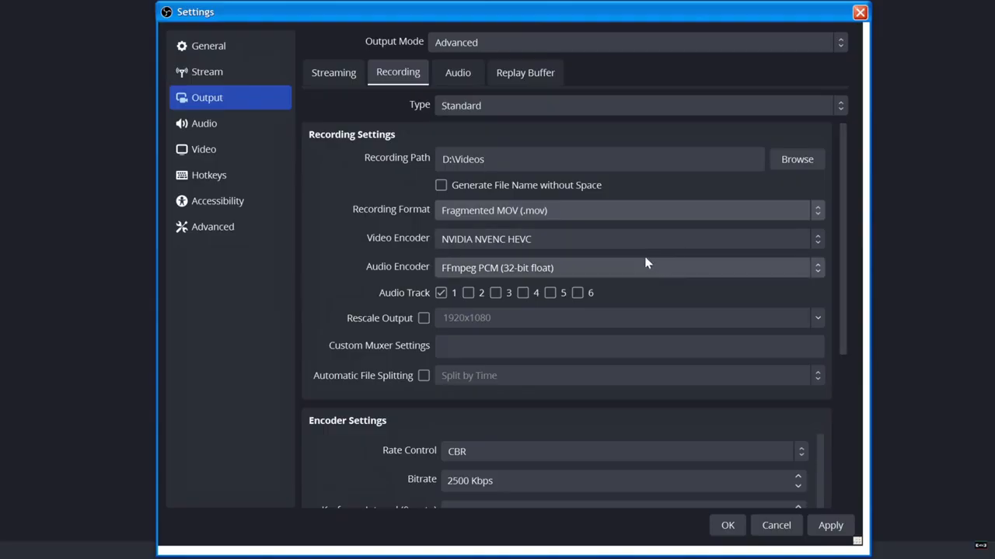
pyautogui.click(490, 211)
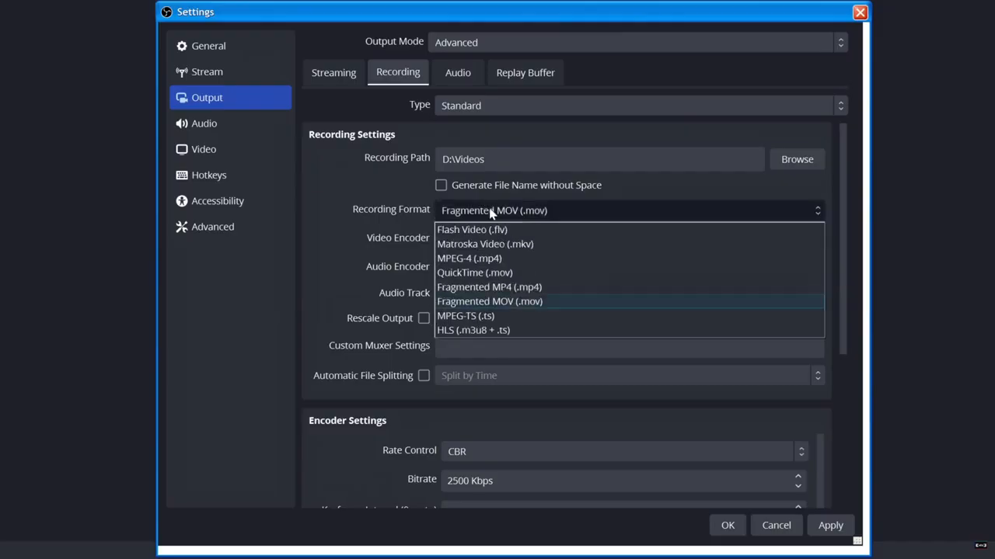
pyautogui.click(490, 209)
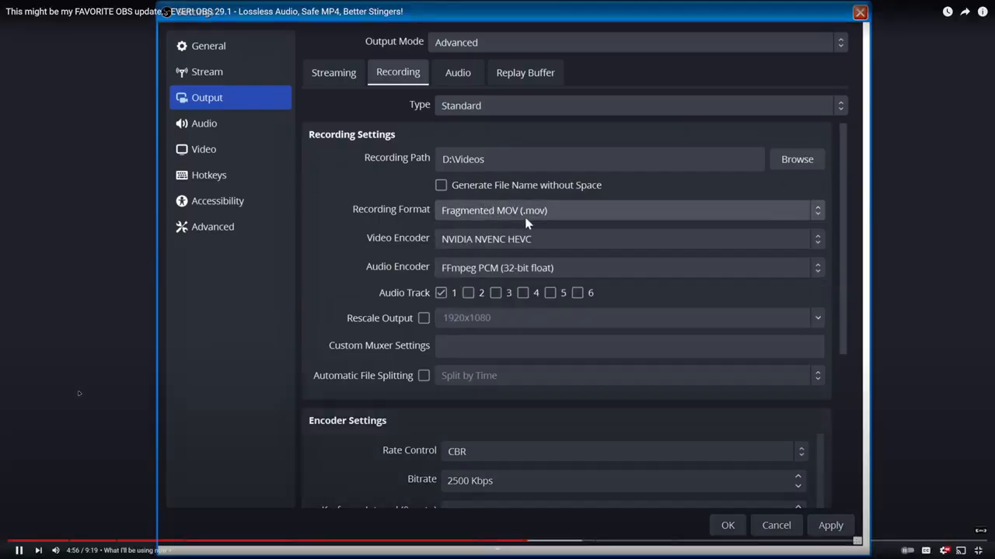
# Set the recording format to Fragmented MP4 (.mp4) with FFmpeg ALAC (24-bit) as the audio encoder.
pyautogui.click(525, 217)
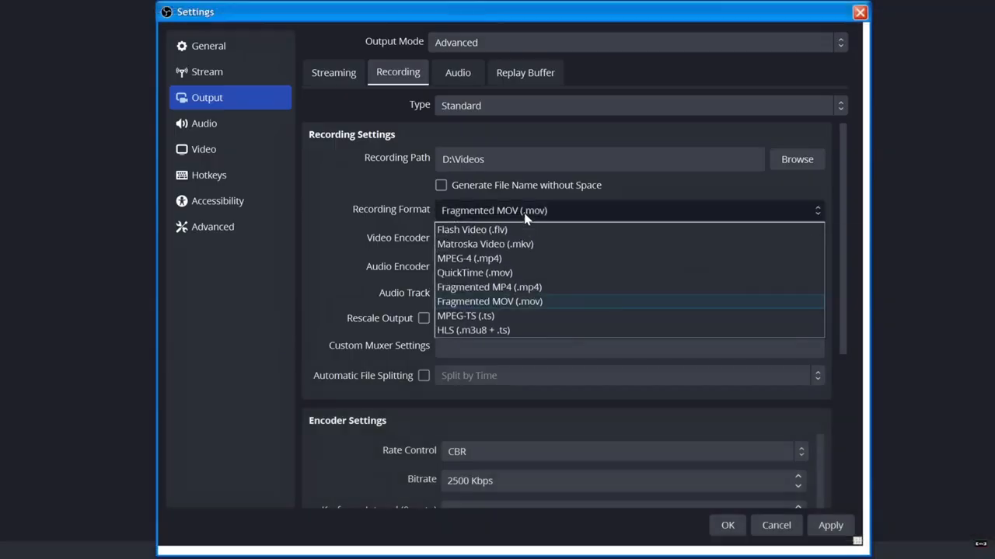
pyautogui.click(474, 286)
pyautogui.click(524, 267)
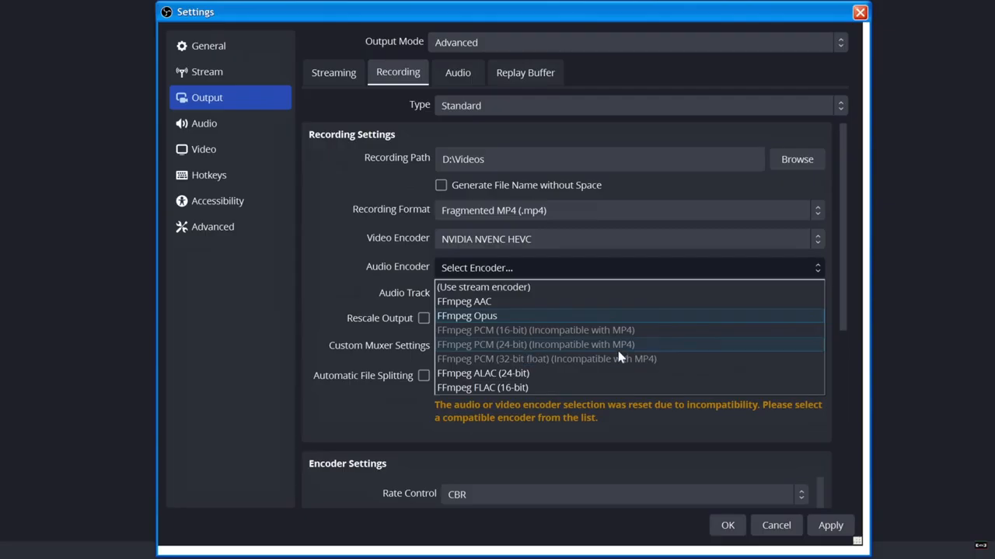
pyautogui.click(559, 373)
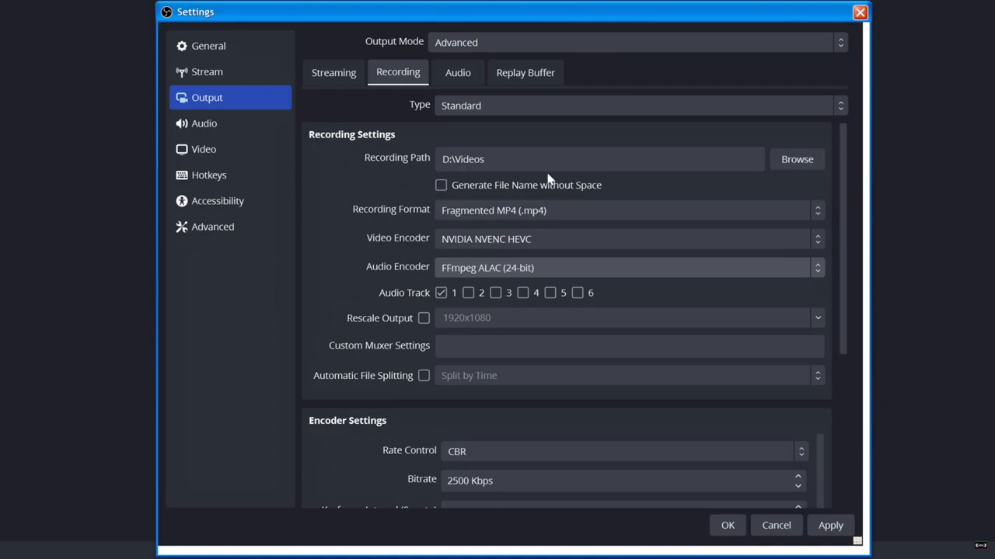
pyautogui.click(539, 214)
pyautogui.click(539, 215)
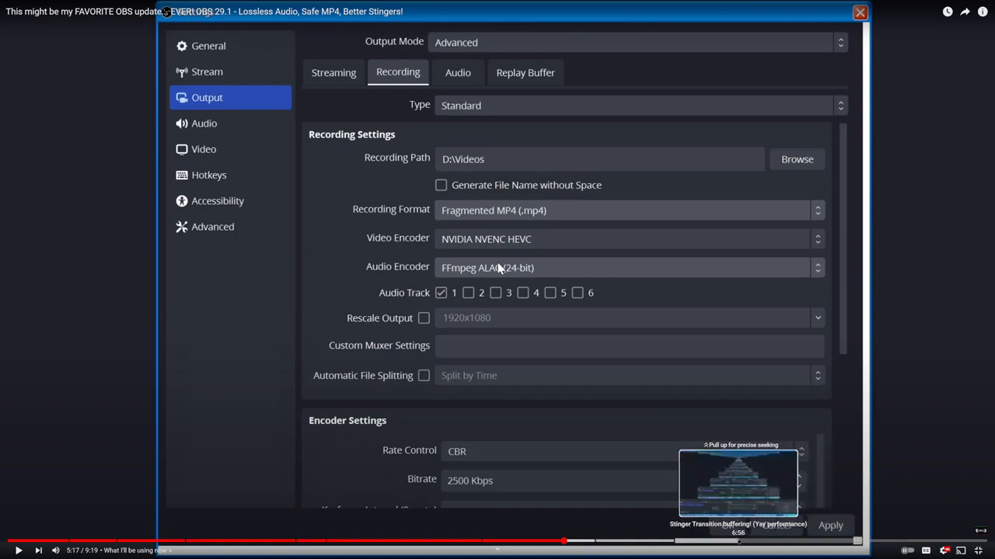
# Skip the OBS 29.1 video ahead through its Stinger Transition buffering chapter and leave full screen.
pyautogui.click(711, 541)
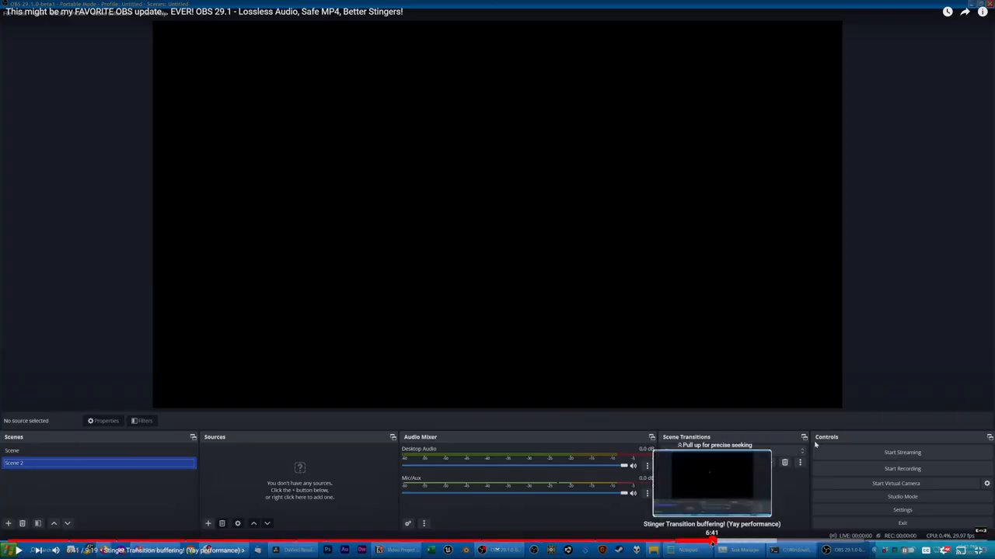
pyautogui.click(686, 542)
pyautogui.click(688, 542)
pyautogui.click(690, 541)
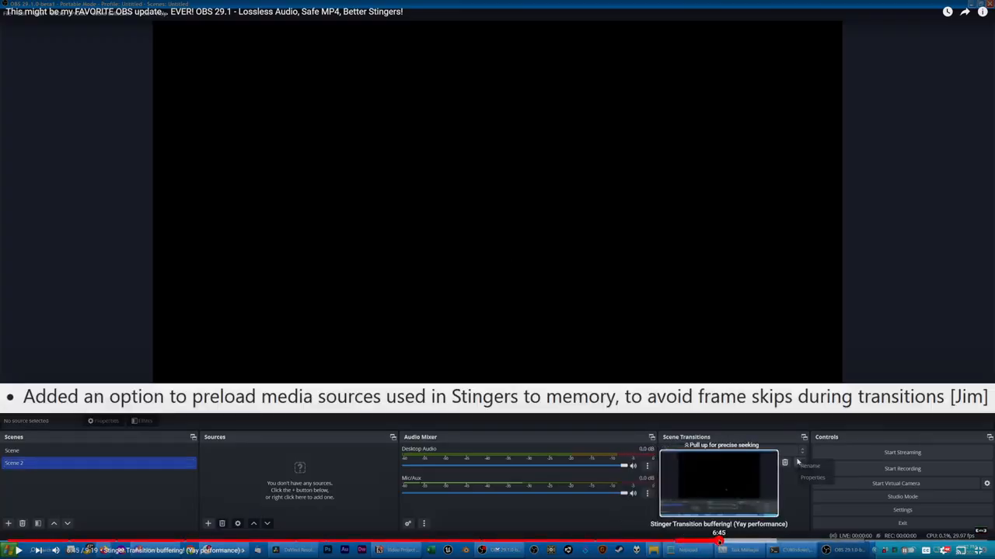
pyautogui.click(734, 542)
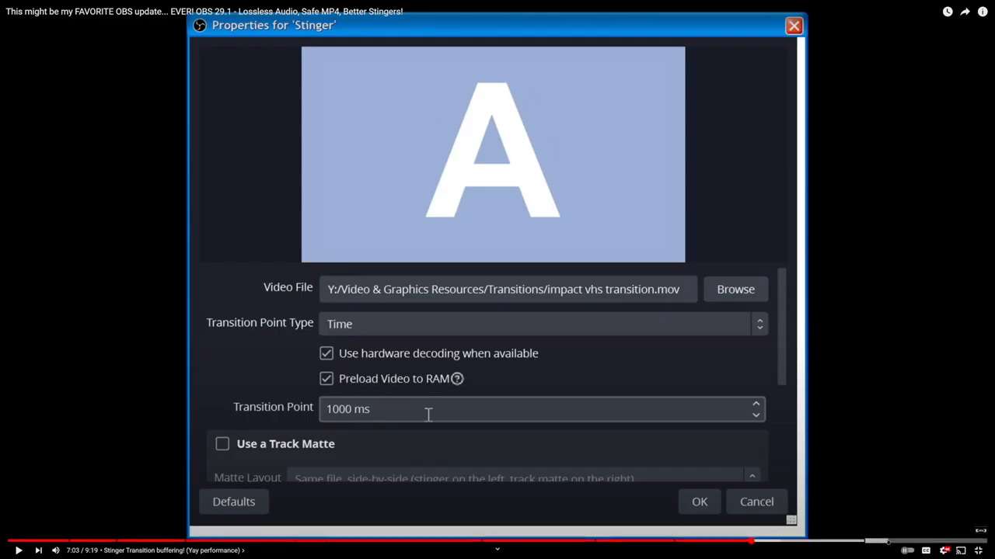
pyautogui.click(979, 550)
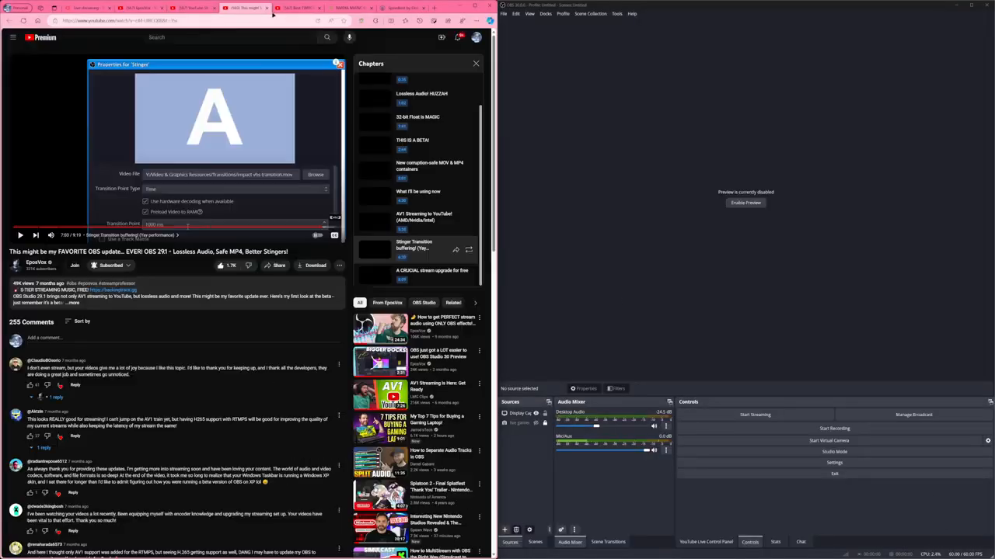
# Look over the open Twitch stream settings video, the beginning of the NVIDIA NVENC OBS Guide and the Speedtest page.
pyautogui.click(293, 9)
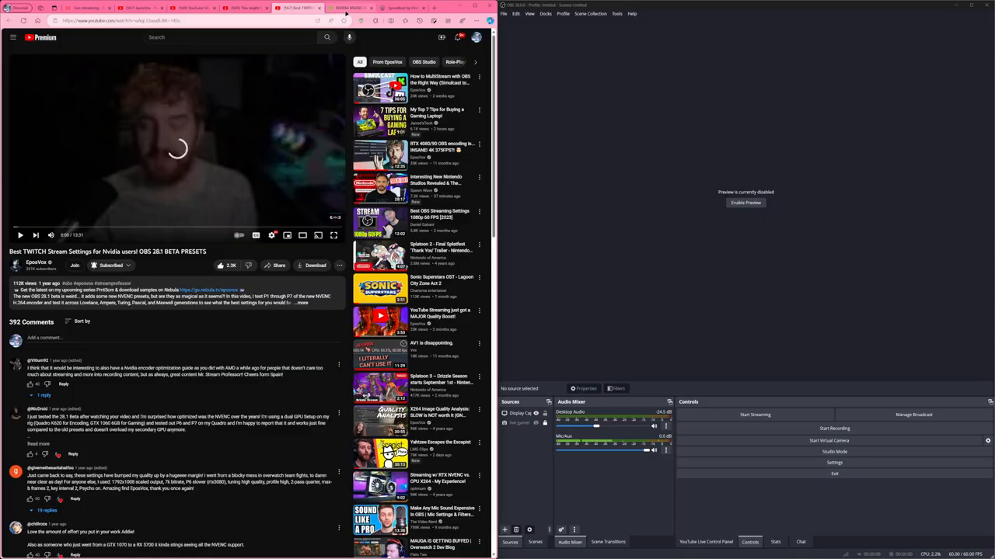
pyautogui.click(344, 8)
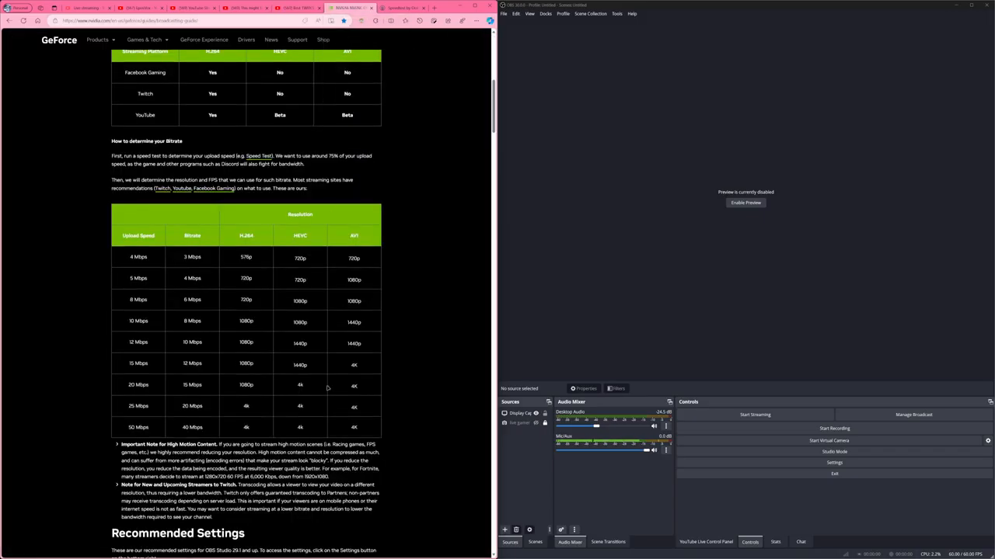
pyautogui.scroll(8, 316, 365)
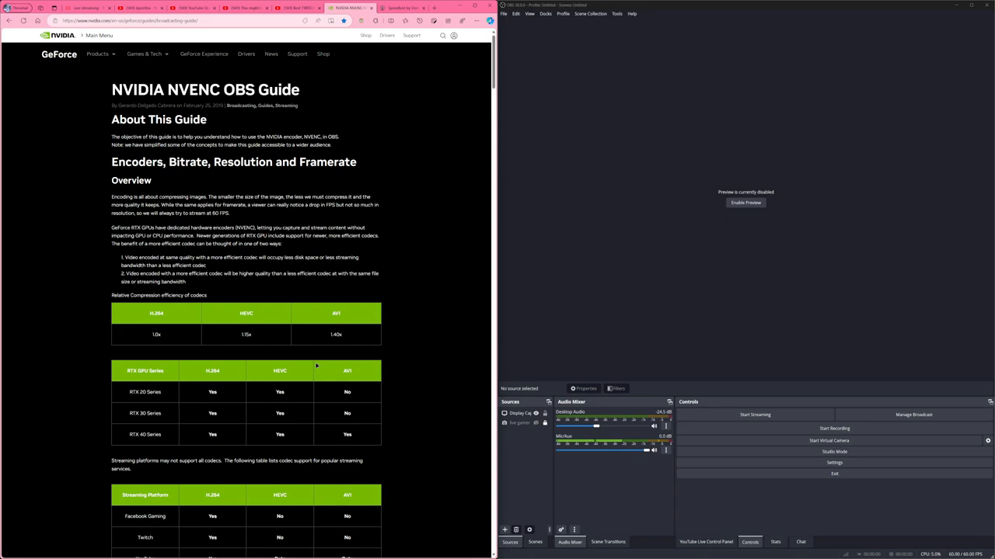
pyautogui.click(401, 8)
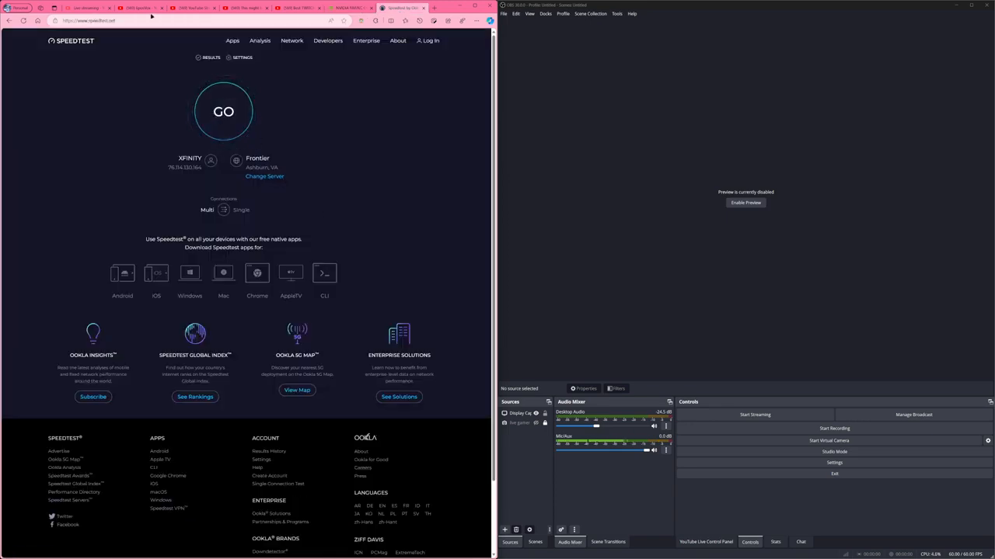
# Start an internet speed test on Speedtest and return to the NVIDIA NVENC OBS Guide.
pyautogui.click(225, 106)
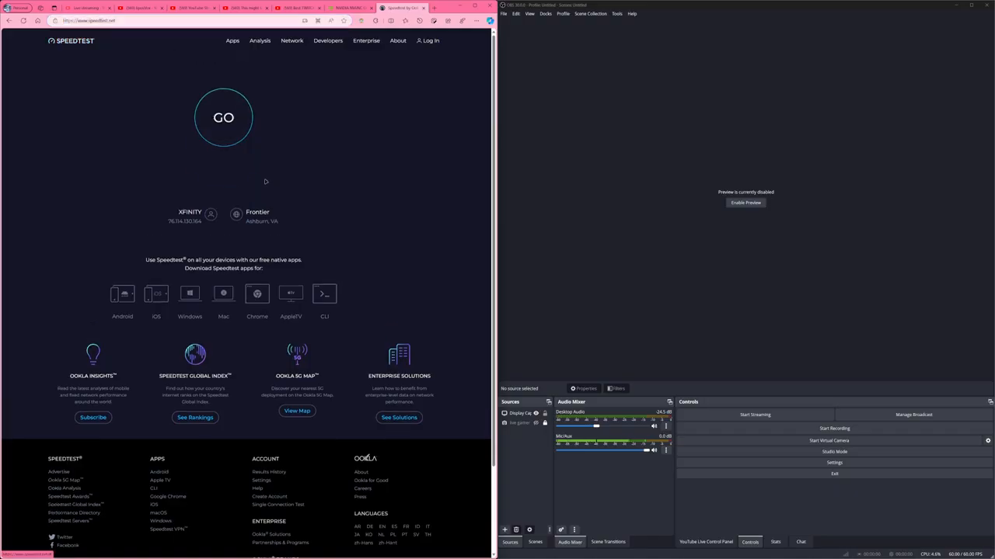
pyautogui.click(353, 8)
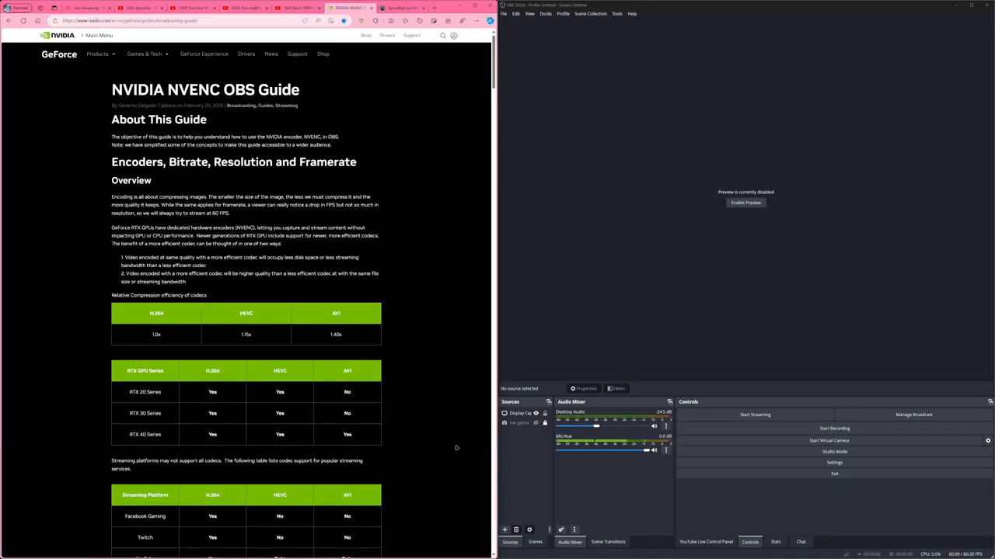
# Switch to OBS, look over its general settings, and select YouTube - RTMPS as the streaming service from the full service list.
pyautogui.click(710, 346)
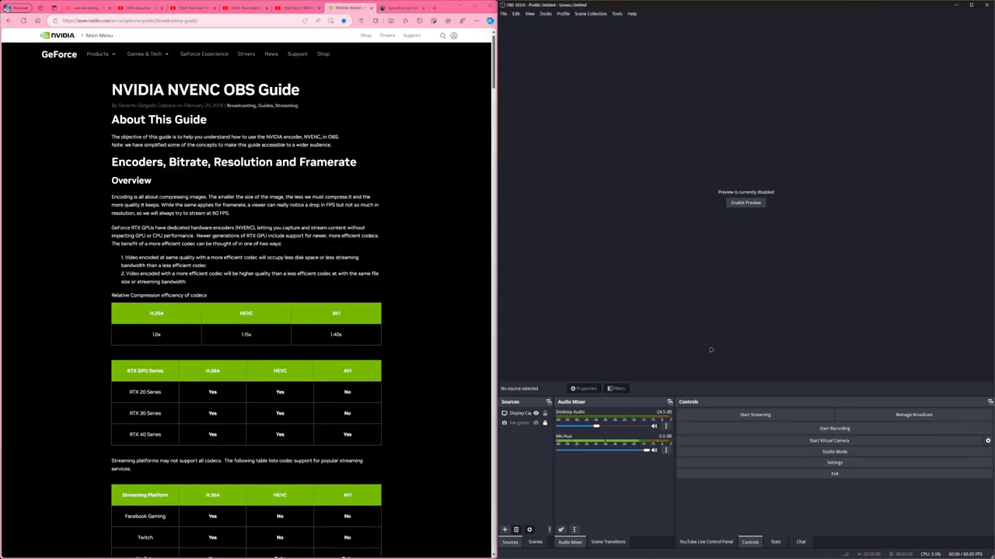
pyautogui.click(812, 461)
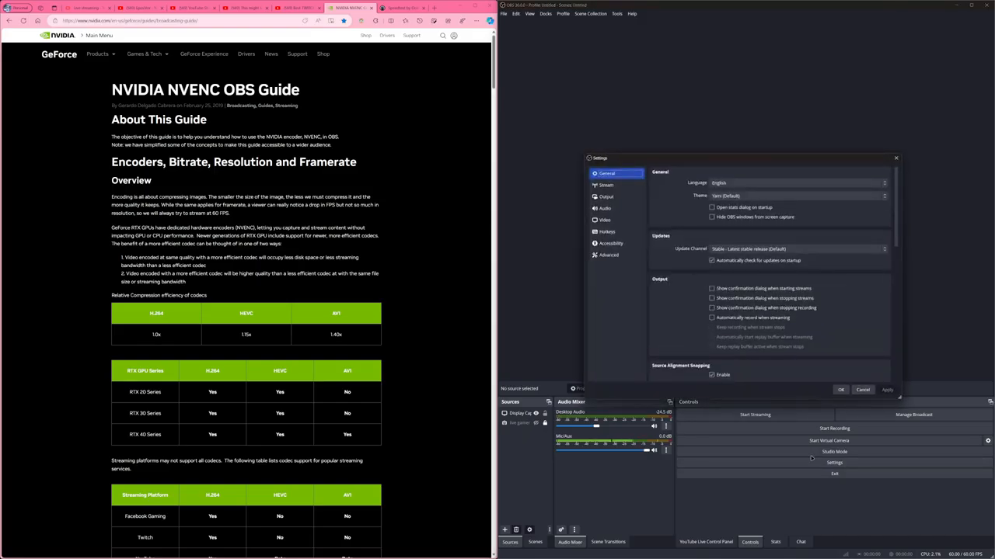
pyautogui.scroll(-3, 863, 233)
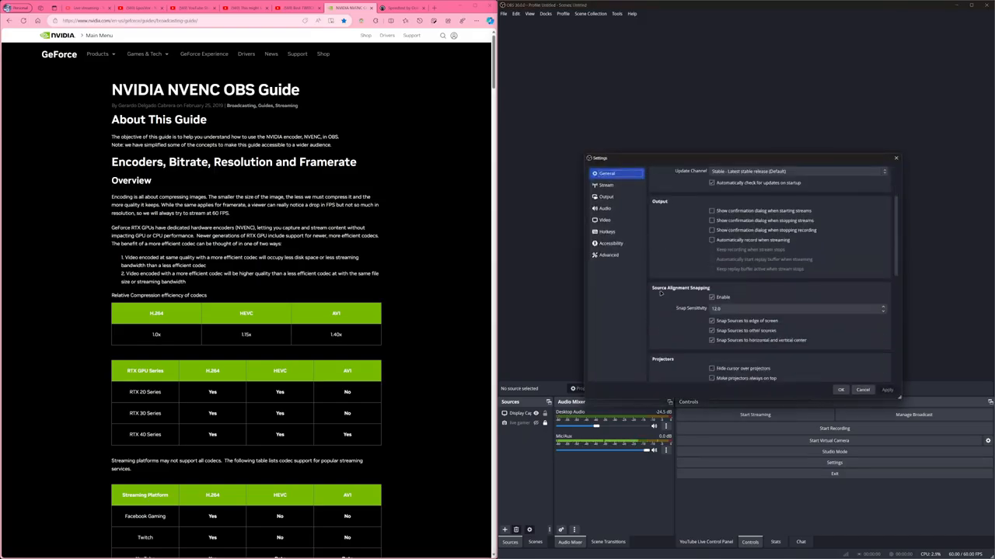
pyautogui.scroll(3, 664, 289)
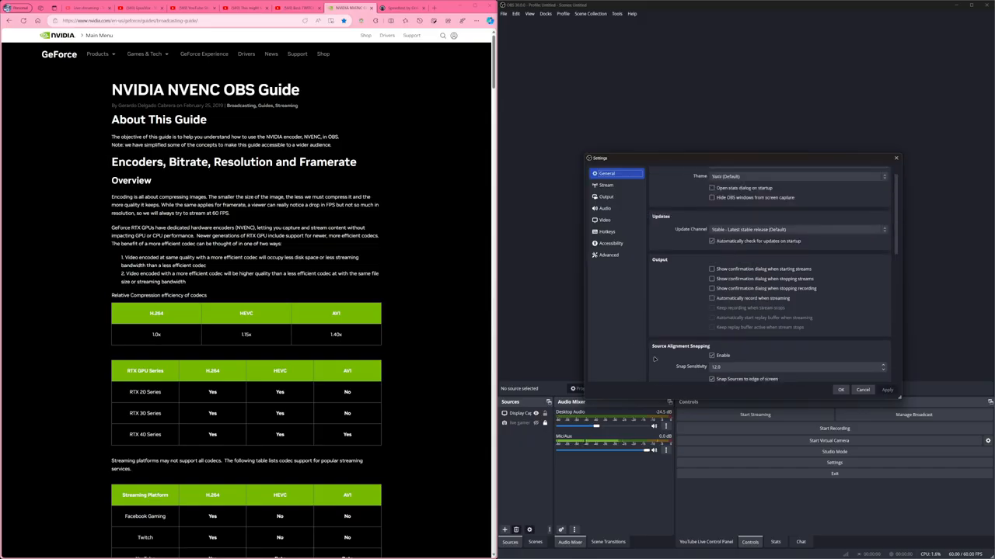
pyautogui.click(619, 186)
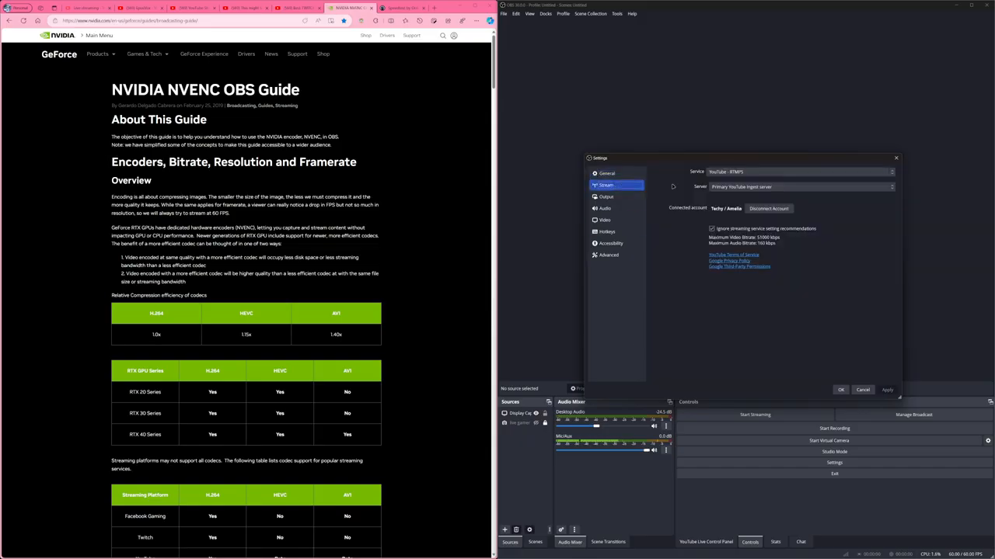
pyautogui.click(719, 171)
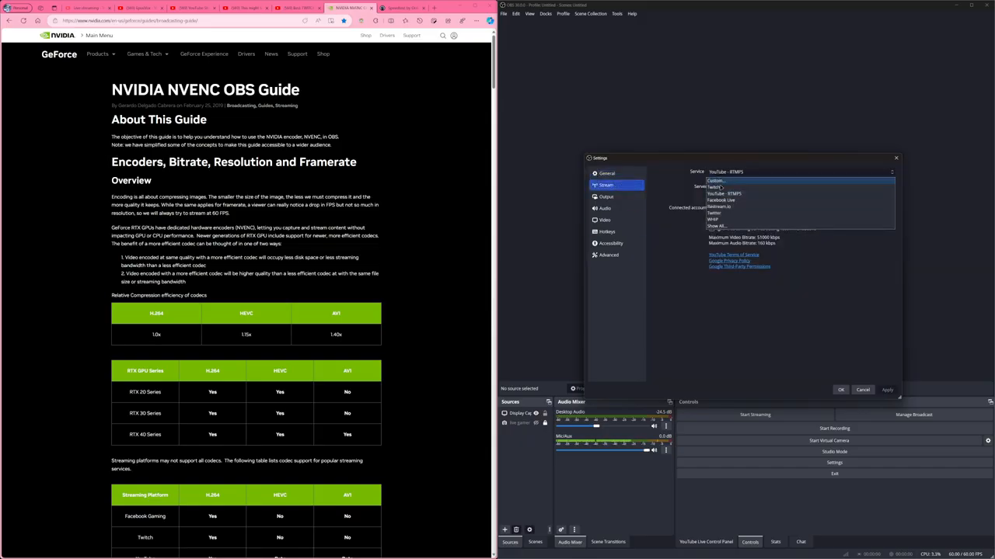
pyautogui.click(722, 229)
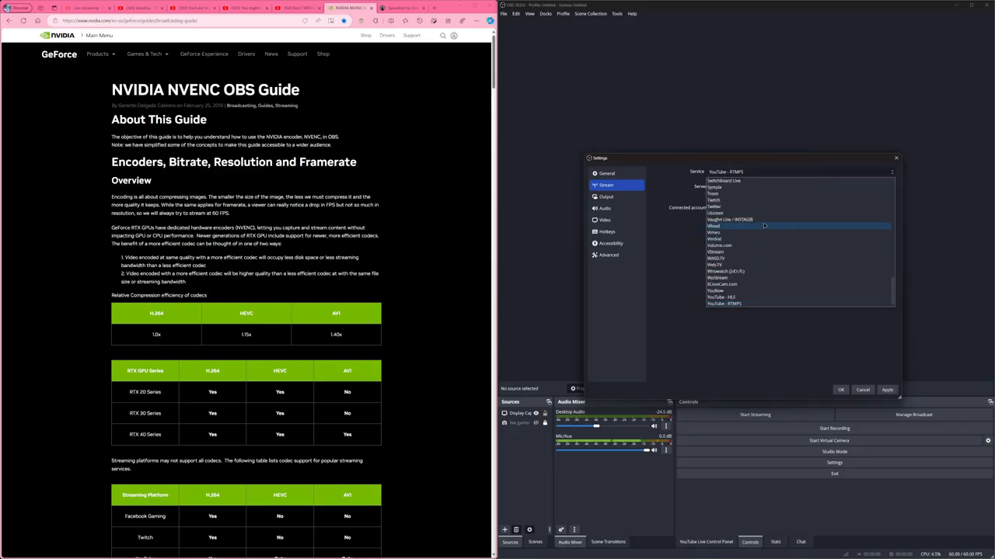
pyautogui.click(742, 303)
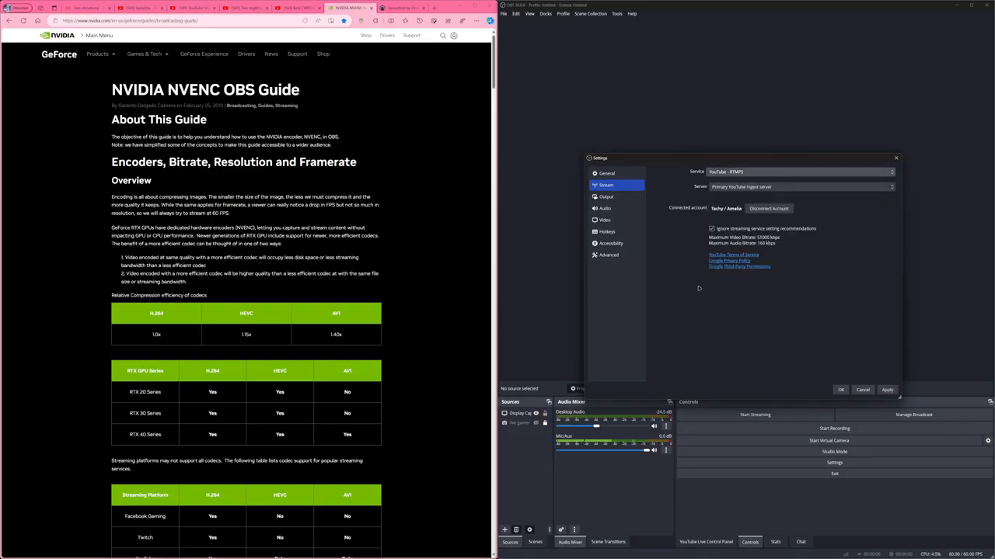
# Choose FFmpeg AAC as the streaming audio encoder, keep NVIDIA NVENC H.264 as the video encoder, and view the encoder settings.
pyautogui.click(619, 200)
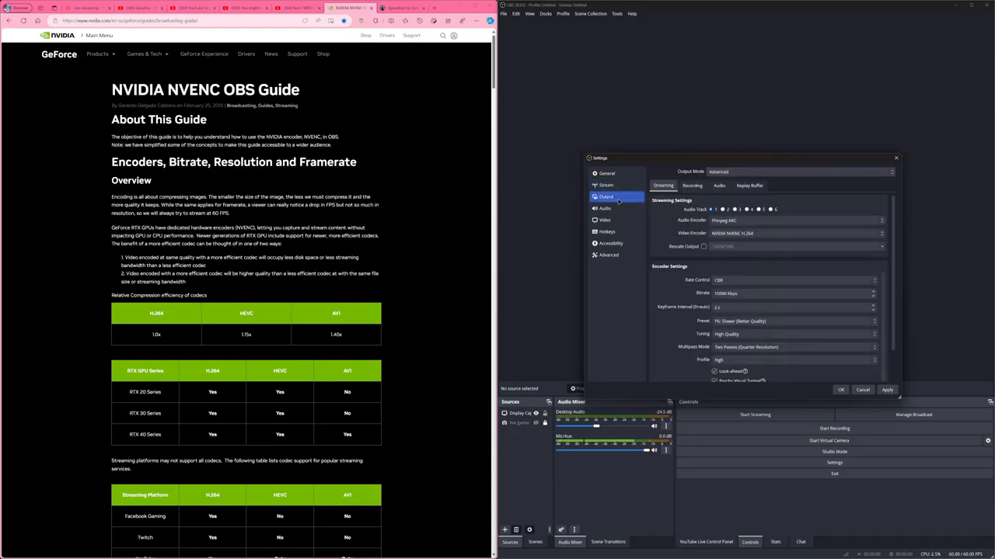
pyautogui.click(730, 222)
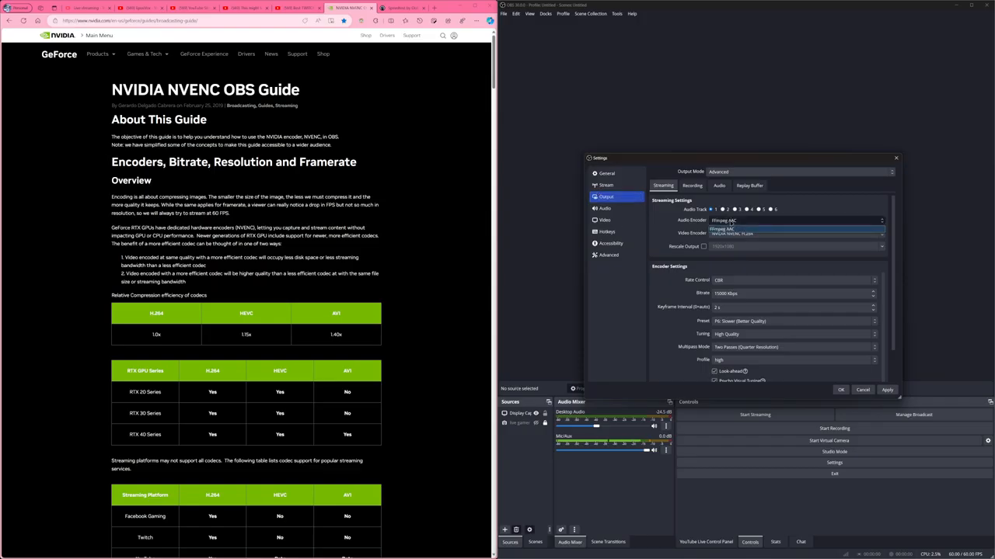
pyautogui.click(731, 228)
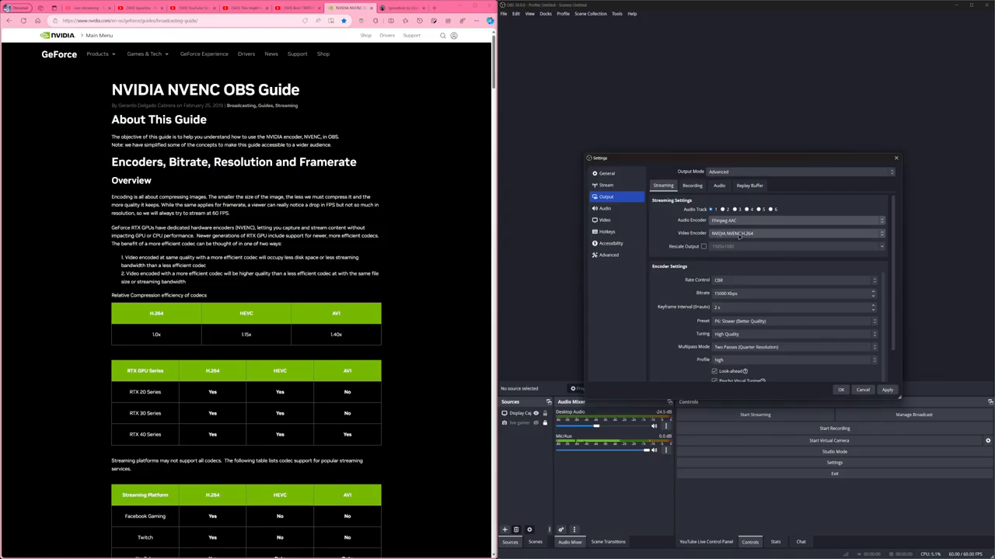
pyautogui.click(739, 234)
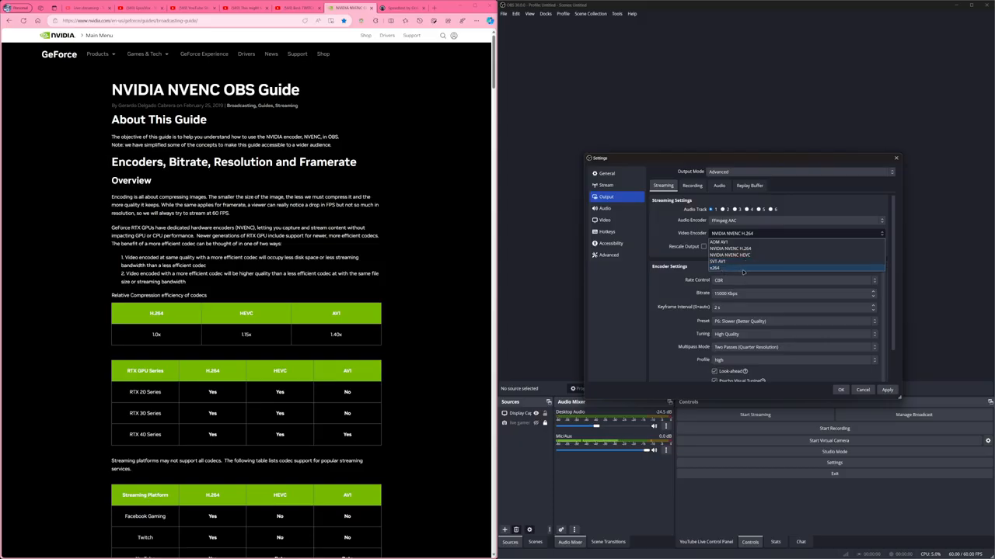
pyautogui.click(746, 236)
pyautogui.scroll(-1, 654, 297)
pyautogui.scroll(-1, 654, 297)
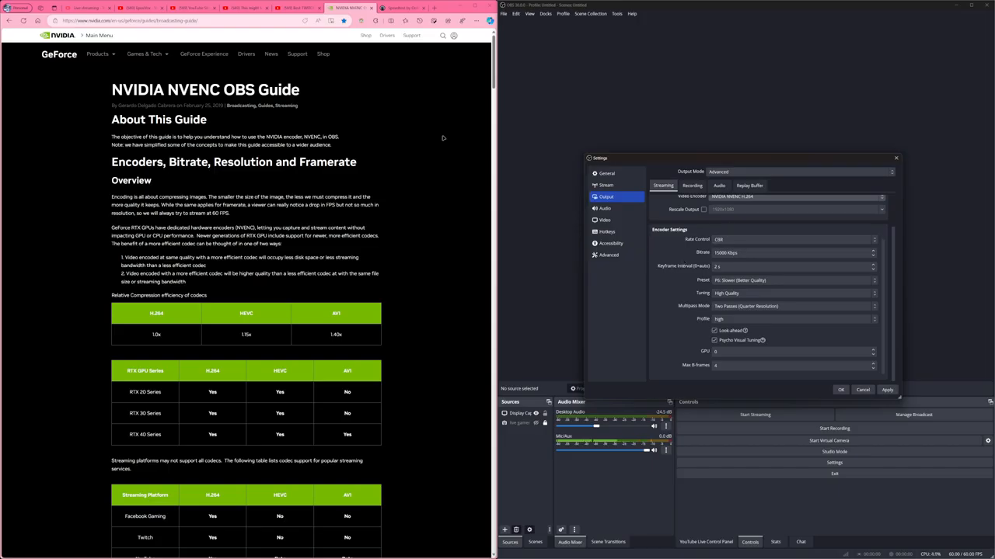
# Compare the upload speed in the Speedtest result with the streaming bitrate set in OBS.
pyautogui.click(402, 7)
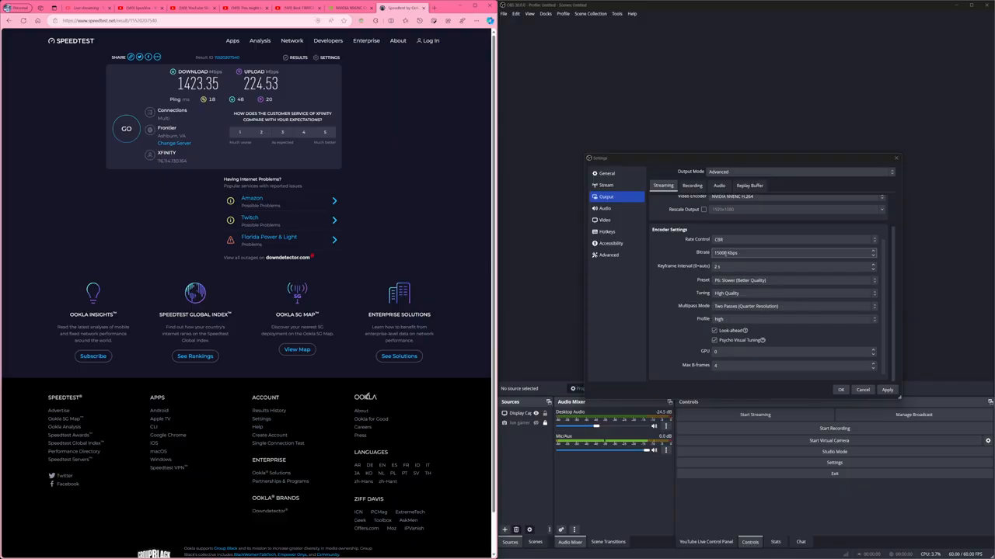
pyautogui.doubleClick(720, 253)
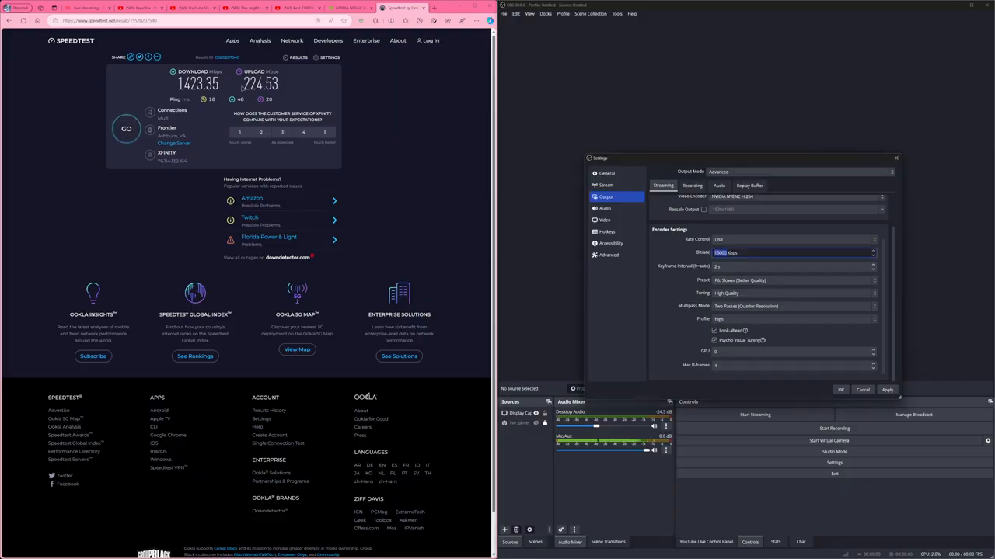
pyautogui.moveTo(245, 83); pyautogui.dragTo(283, 91)
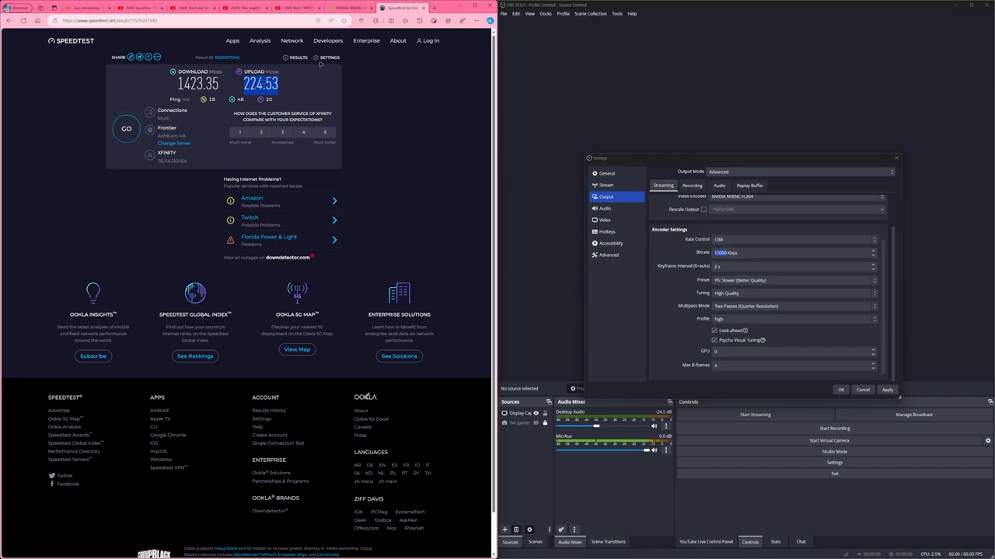
# Look up the 50 Mbps upload row in the NVIDIA guide's bitrate table and recheck the Speedtest result.
pyautogui.click(350, 7)
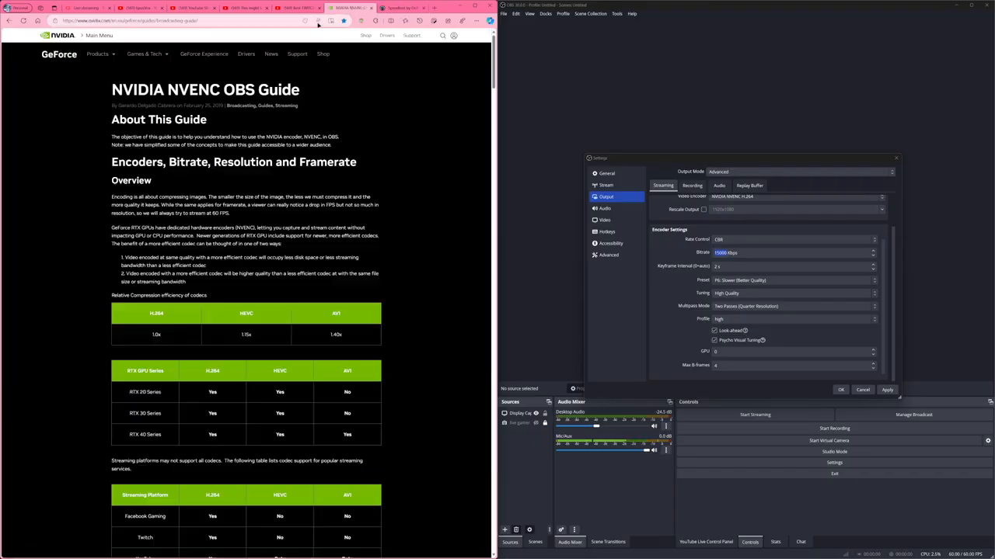
pyautogui.scroll(-5, 255, 370)
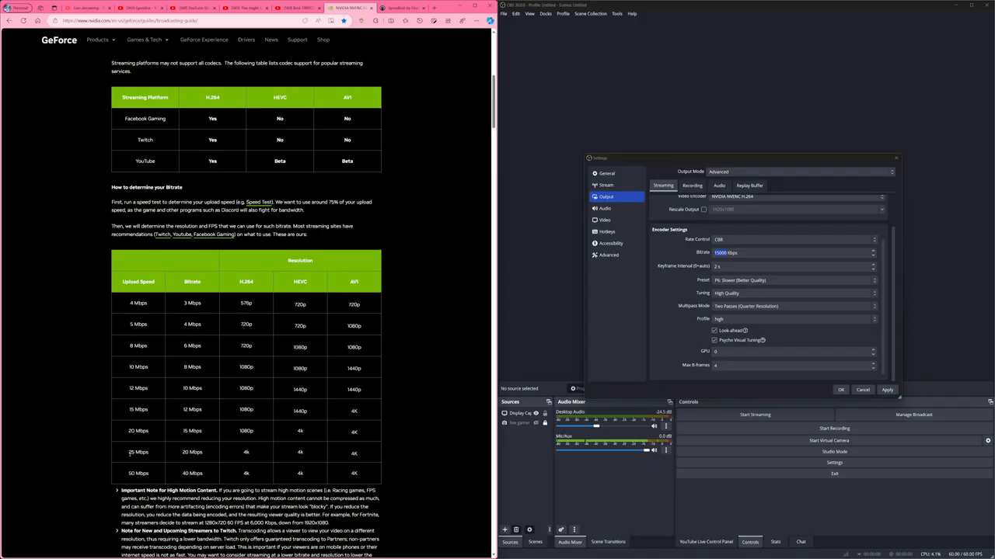
pyautogui.moveTo(127, 473); pyautogui.dragTo(207, 476)
pyautogui.click(182, 477)
pyautogui.click(190, 466)
pyautogui.hotkey('ctrl', 'Tab')
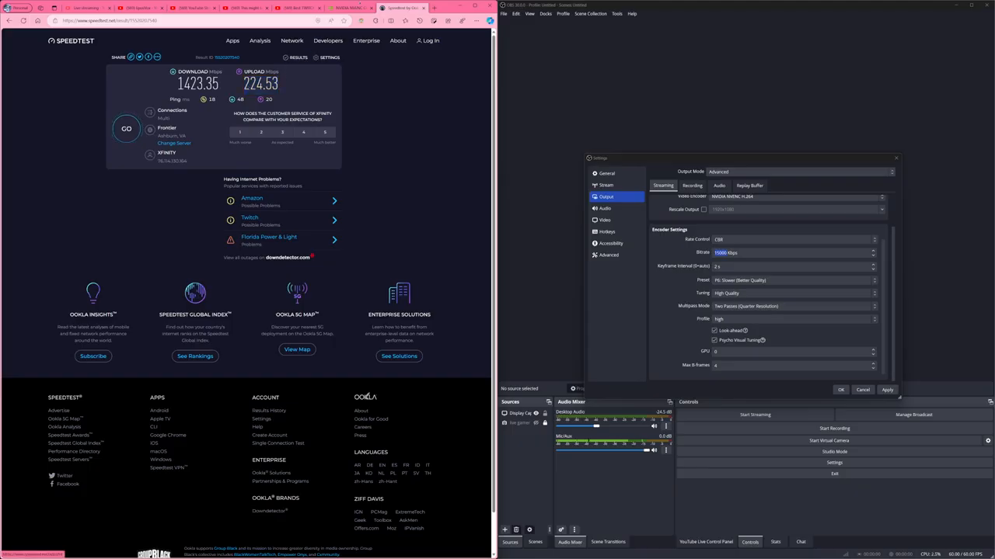
# Go through the bitrate column of the NVIDIA guide's table row by row, from 3 Mbps to 20 Mbps.
pyautogui.moveTo(350, 10)
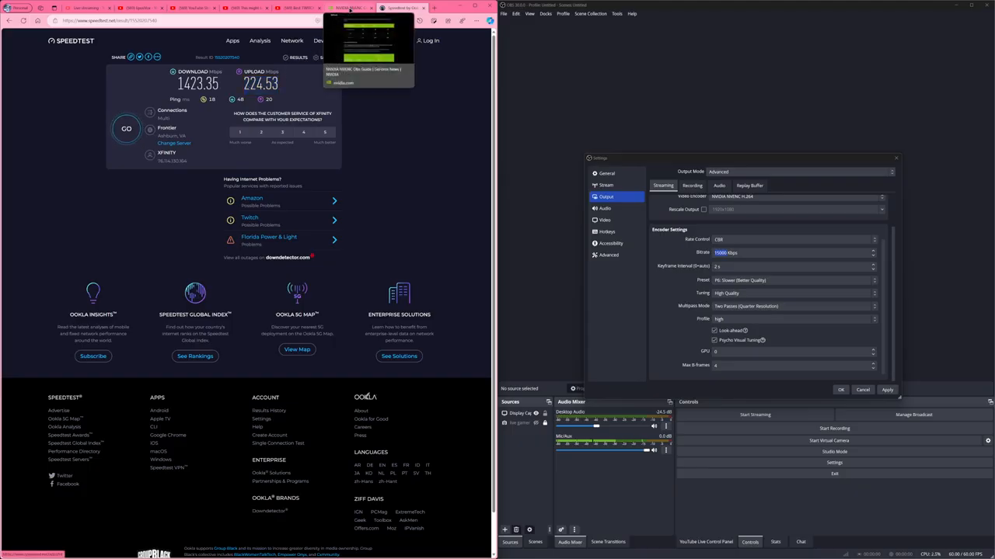
pyautogui.click(350, 10)
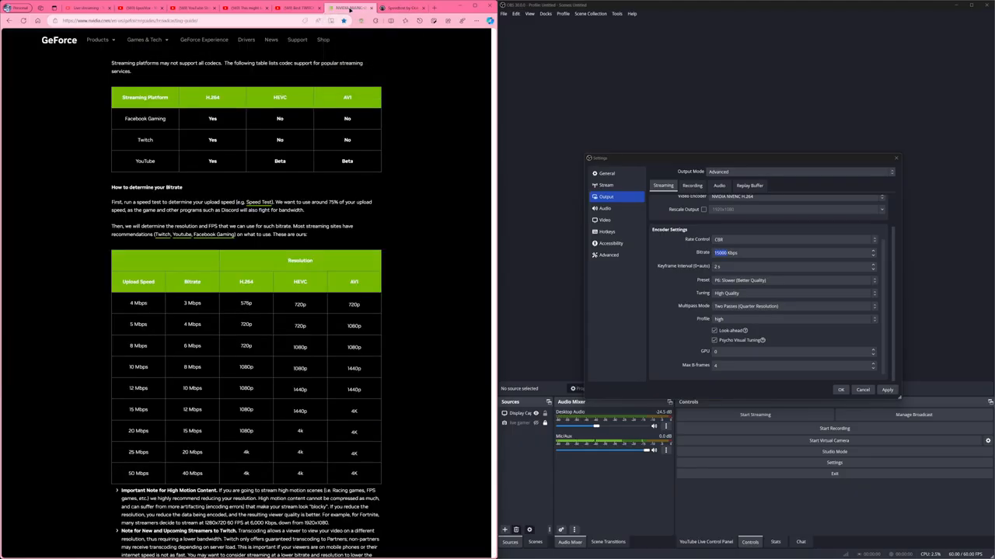
pyautogui.tripleClick(187, 303)
pyautogui.tripleClick(190, 324)
pyautogui.tripleClick(191, 346)
pyautogui.tripleClick(190, 366)
pyautogui.tripleClick(191, 387)
pyautogui.moveTo(176, 412); pyautogui.dragTo(203, 414)
pyautogui.tripleClick(192, 430)
pyautogui.tripleClick(192, 452)
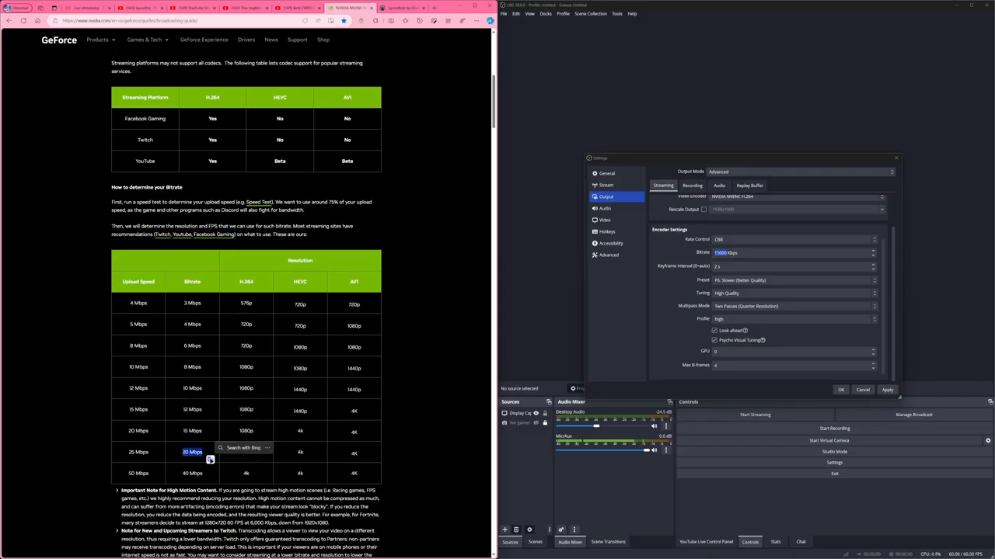
# Recheck the upload speed and compare the guide's 12 to 25 Mbps upload rows for their bitrates and resolutions.
pyautogui.click(401, 8)
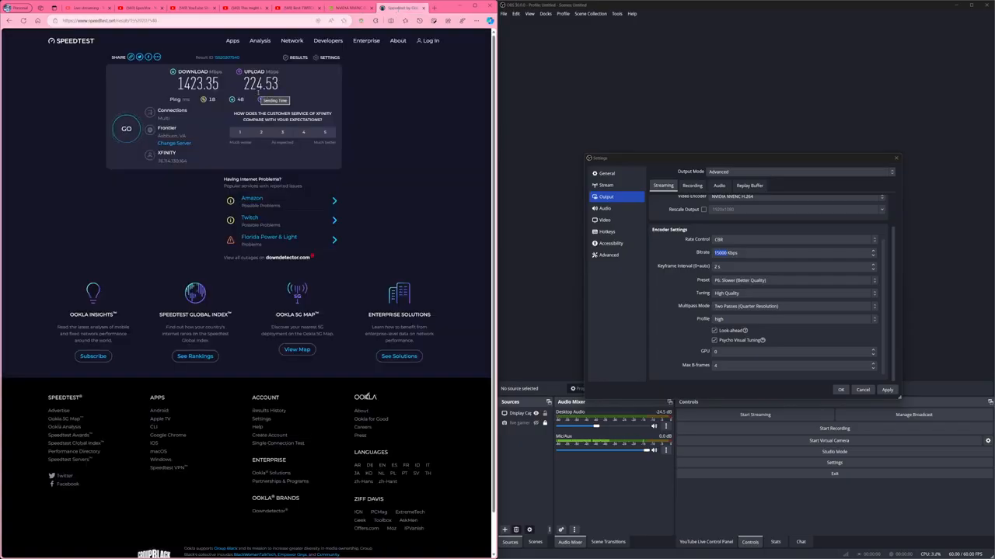
pyautogui.click(350, 8)
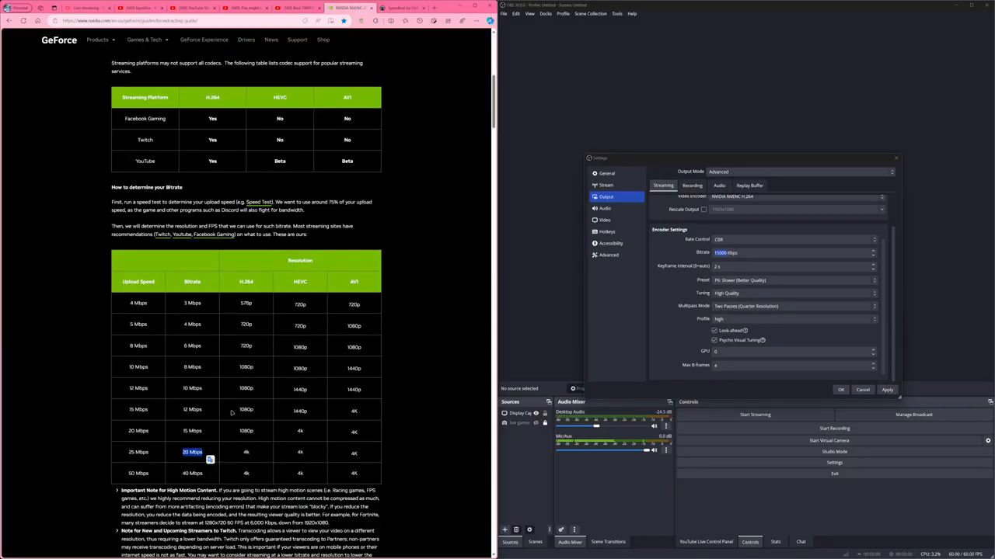
pyautogui.click(179, 457)
pyautogui.doubleClick(300, 411)
pyautogui.click(250, 452)
pyautogui.moveTo(126, 437); pyautogui.dragTo(264, 456)
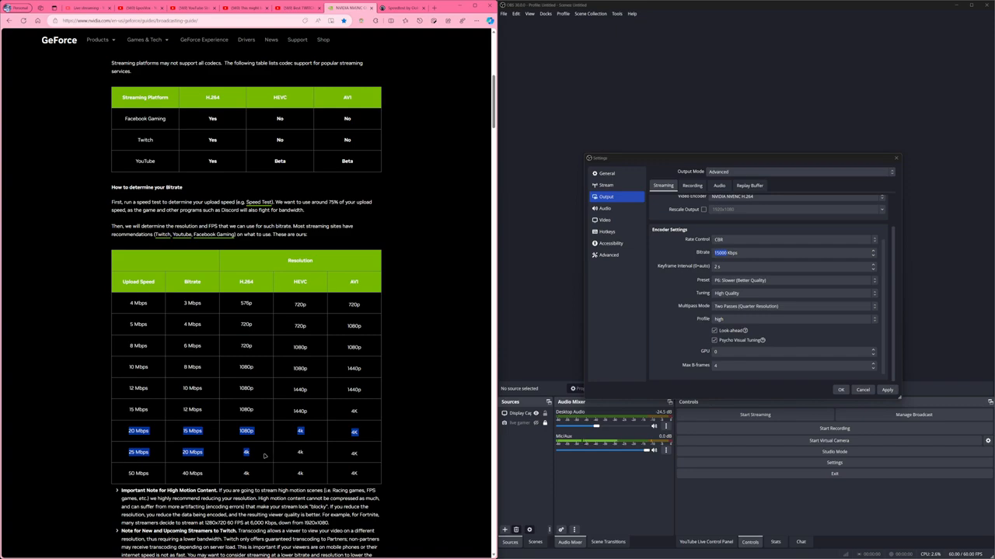
pyautogui.moveTo(312, 409); pyautogui.dragTo(126, 391)
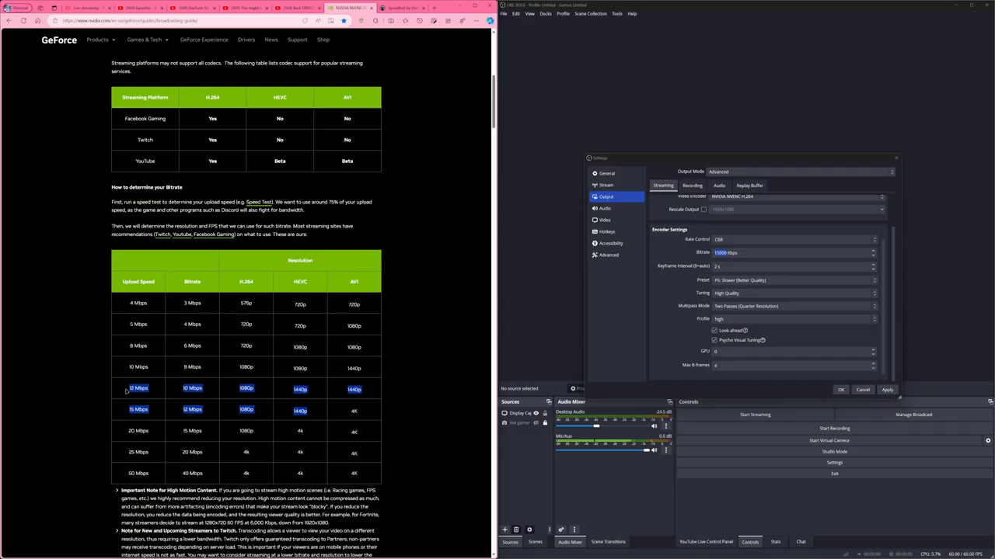
pyautogui.click(152, 411)
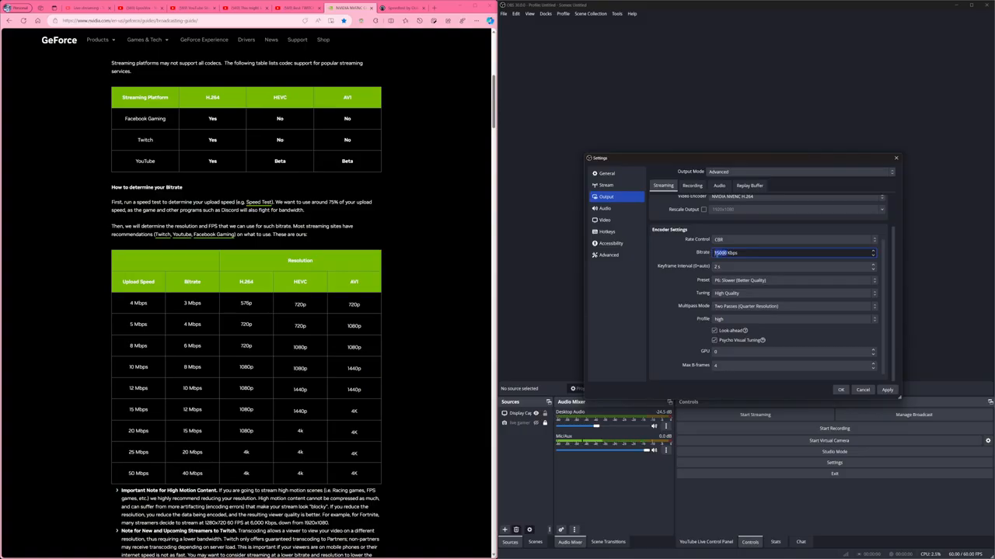
# Check the OBS bitrate and keyframe interval fields, and open the guide's Advanced Settings streaming screenshot in its own tab.
pyautogui.click(721, 253)
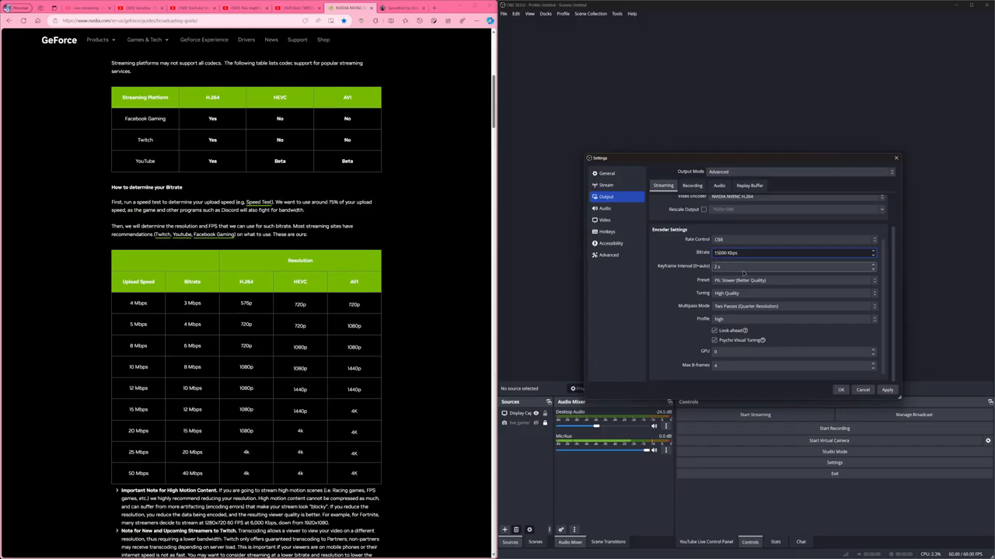
pyautogui.press('Tab')
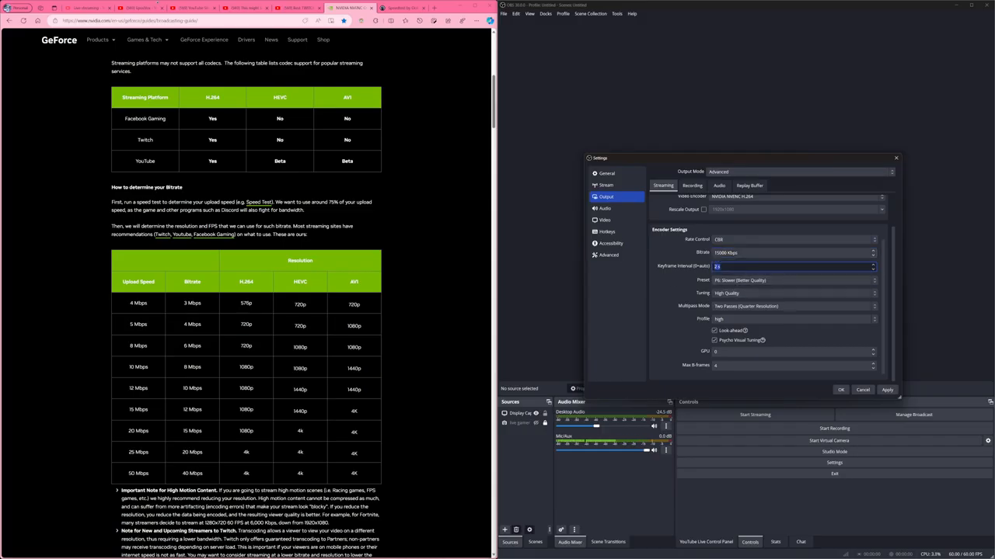
pyautogui.scroll(-10, 271, 289)
pyautogui.scroll(-5, 272, 289)
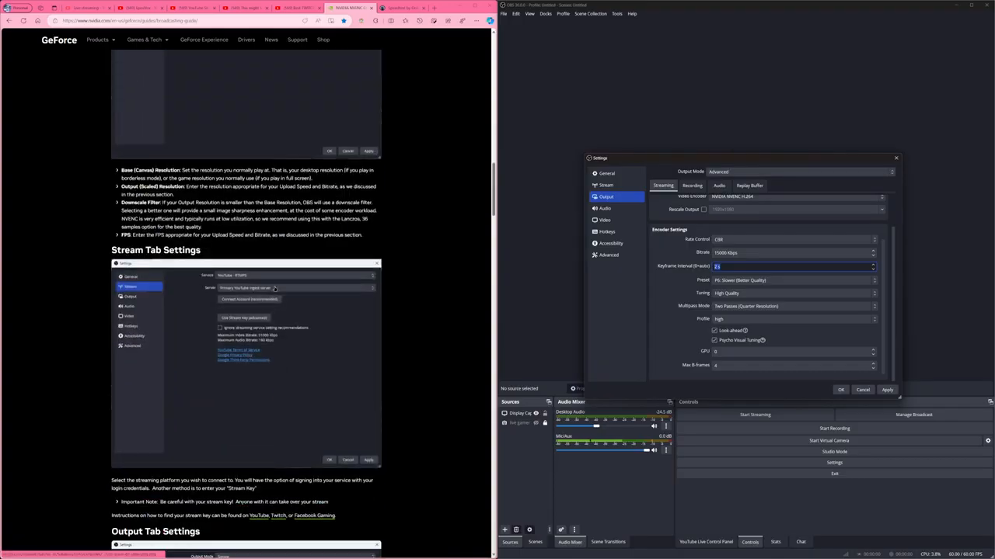
pyautogui.scroll(-10, 278, 293)
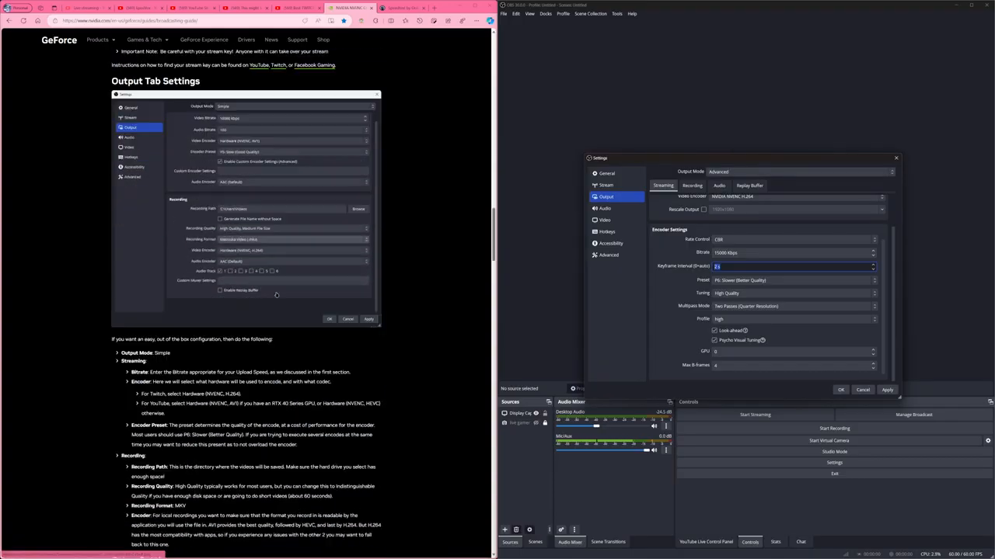
pyautogui.scroll(5, 273, 290)
pyautogui.scroll(6, 273, 291)
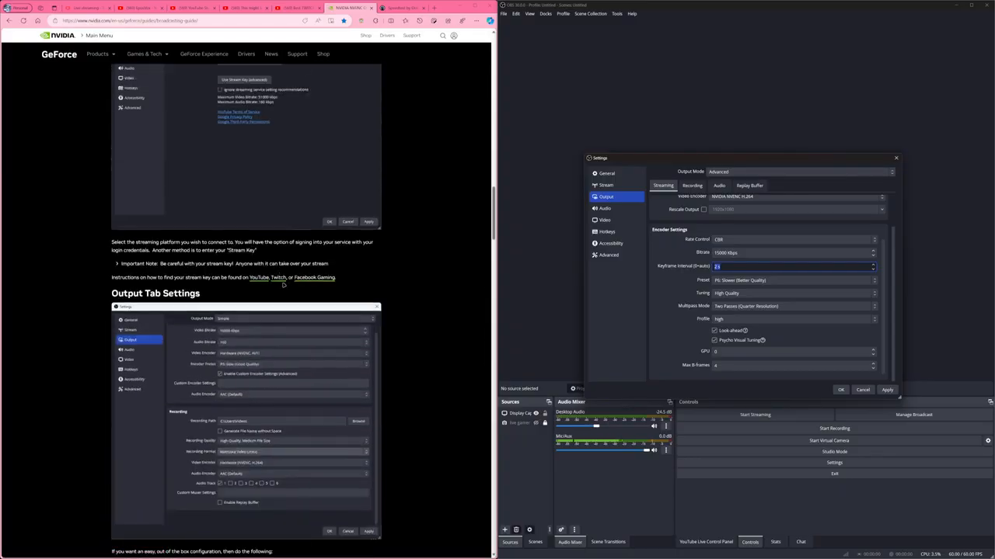
pyautogui.scroll(-5, 272, 326)
pyautogui.scroll(-14, 270, 345)
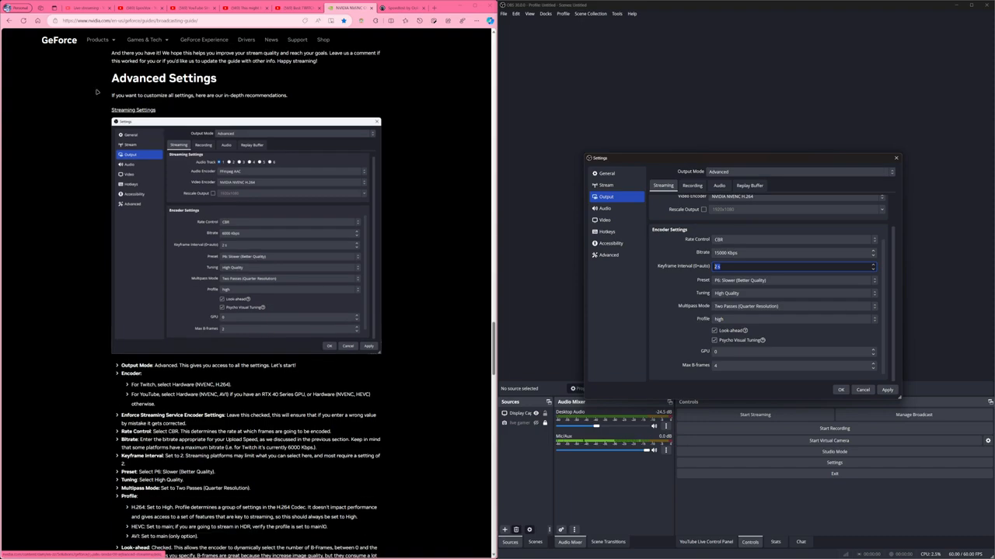
pyautogui.moveTo(125, 96); pyautogui.dragTo(232, 109)
pyautogui.click(232, 164)
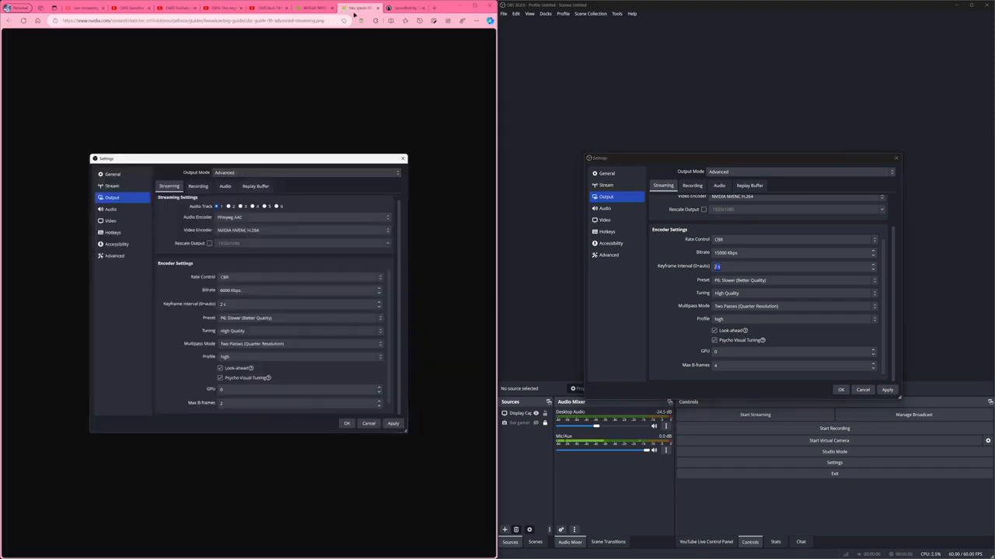
# Compare the streaming Preset and Tuning options with the NVIDIA guide's Advanced Settings screenshot, keeping P6: Slower (Better Quality) and High Quality.
pyautogui.click(314, 8)
pyautogui.scroll(-2, 242, 208)
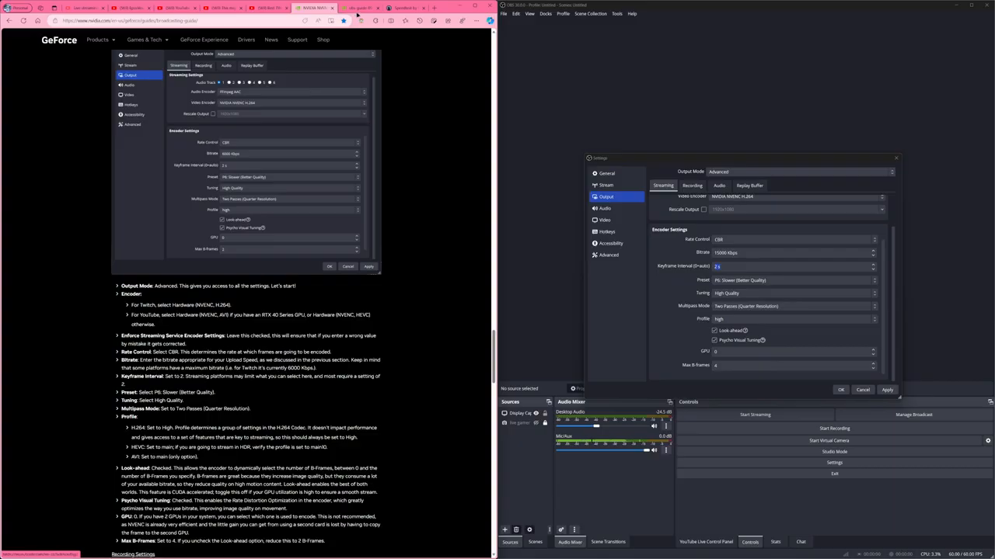
pyautogui.click(355, 9)
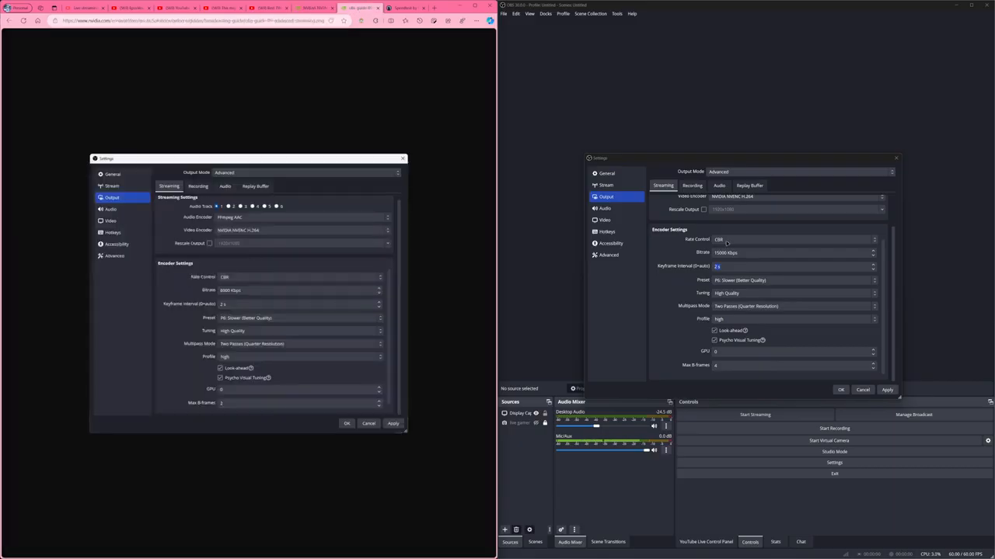
pyautogui.click(739, 280)
pyautogui.click(740, 282)
pyautogui.click(740, 281)
pyautogui.click(742, 322)
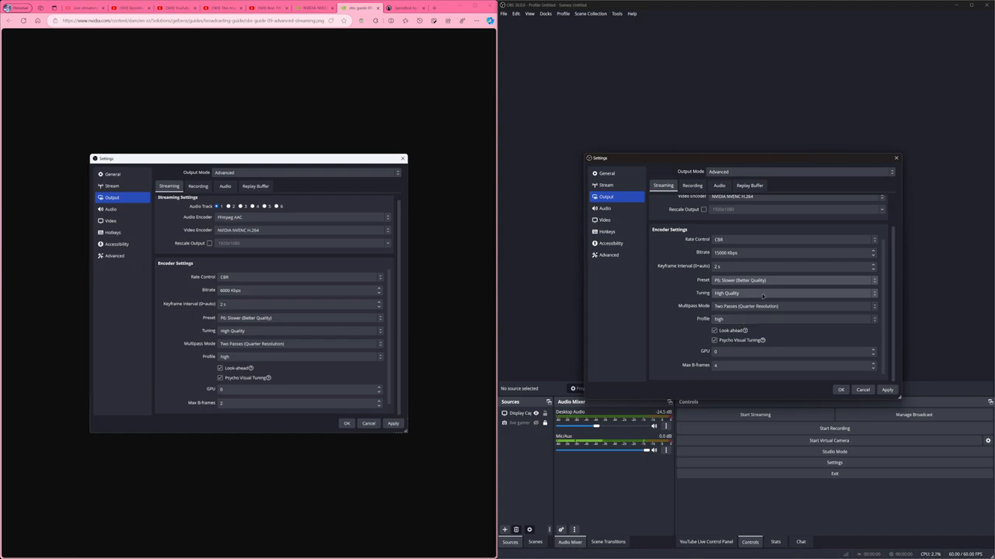
pyautogui.click(763, 296)
pyautogui.click(762, 297)
# Select Two Passes (Quarter Resolution) as the streaming multipass mode and keep the profile at high.
pyautogui.click(746, 307)
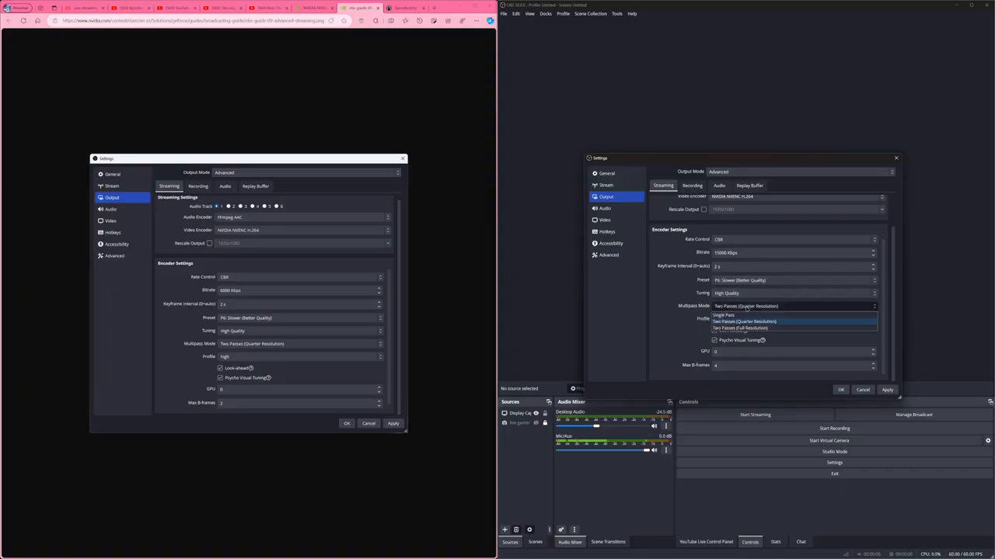
pyautogui.click(773, 321)
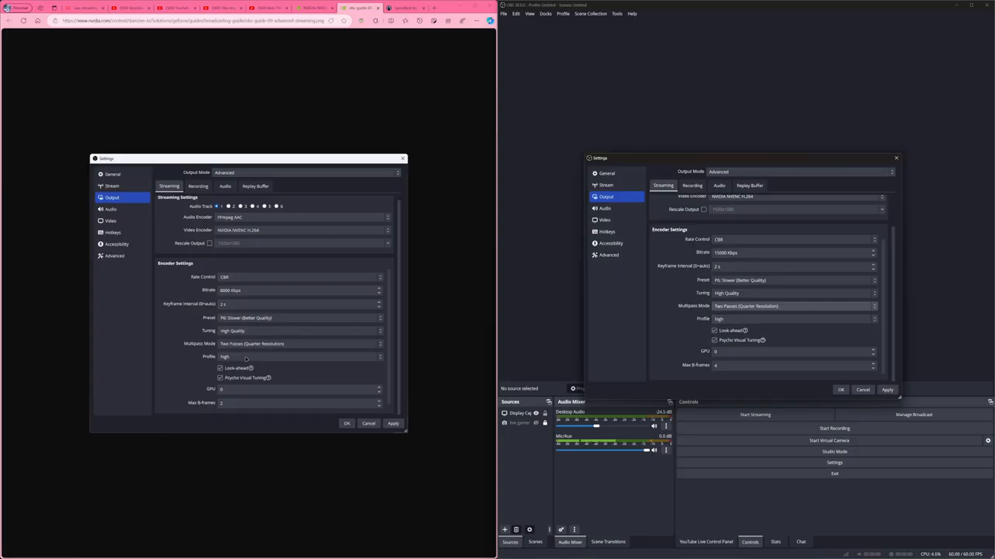
pyautogui.click(749, 306)
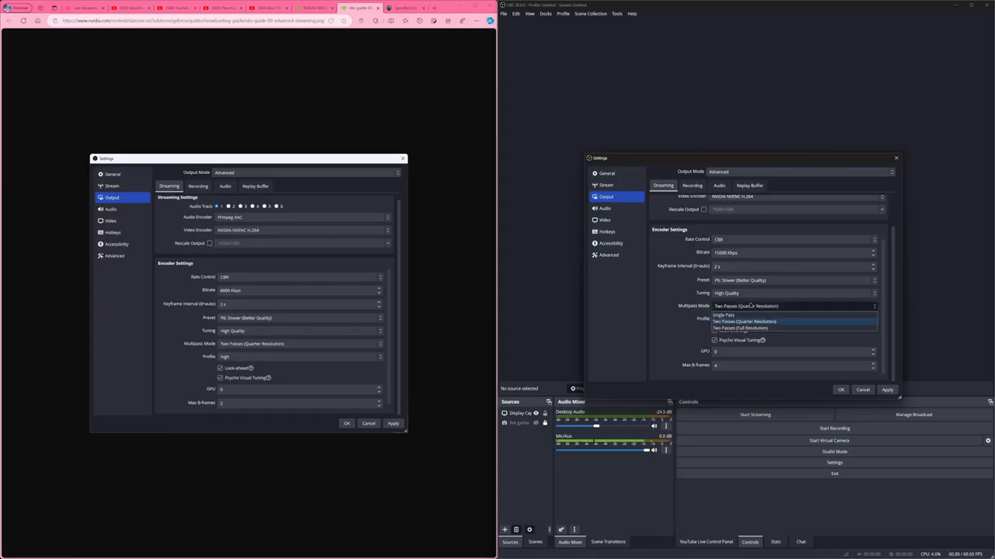
pyautogui.click(740, 321)
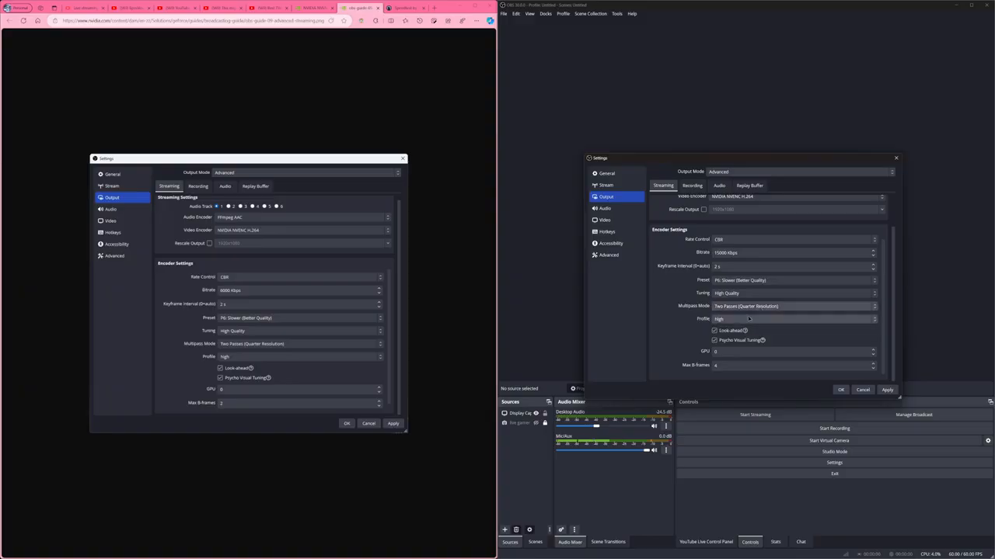
pyautogui.click(740, 321)
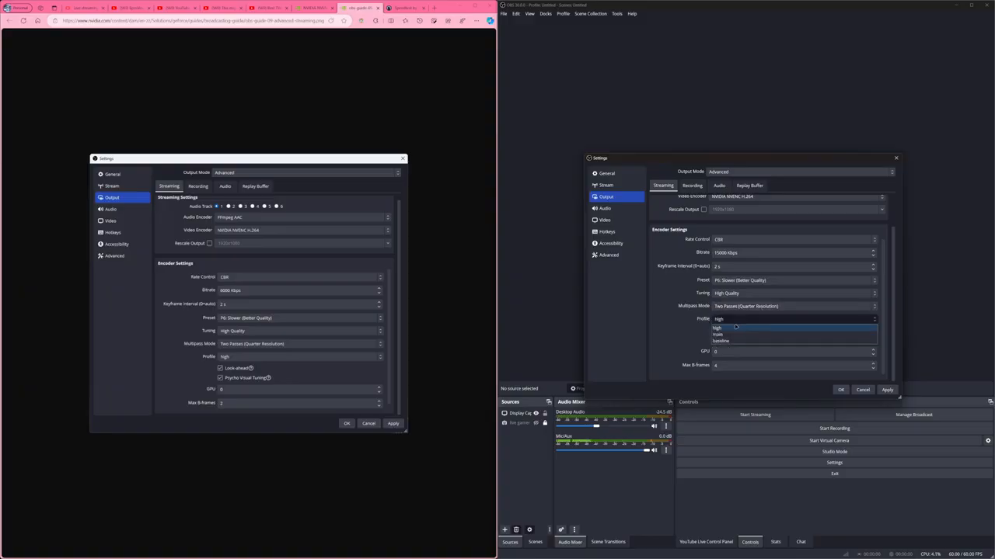
pyautogui.click(738, 320)
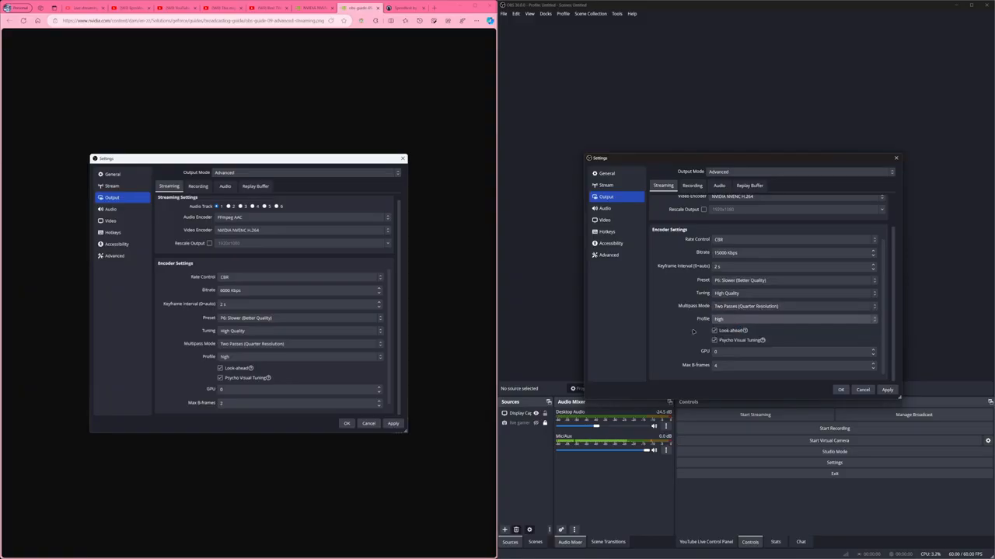
# Check the streaming Max B-frames and Look-ahead settings against the Max B-Frames note in the NVIDIA guide.
pyautogui.doubleClick(715, 365)
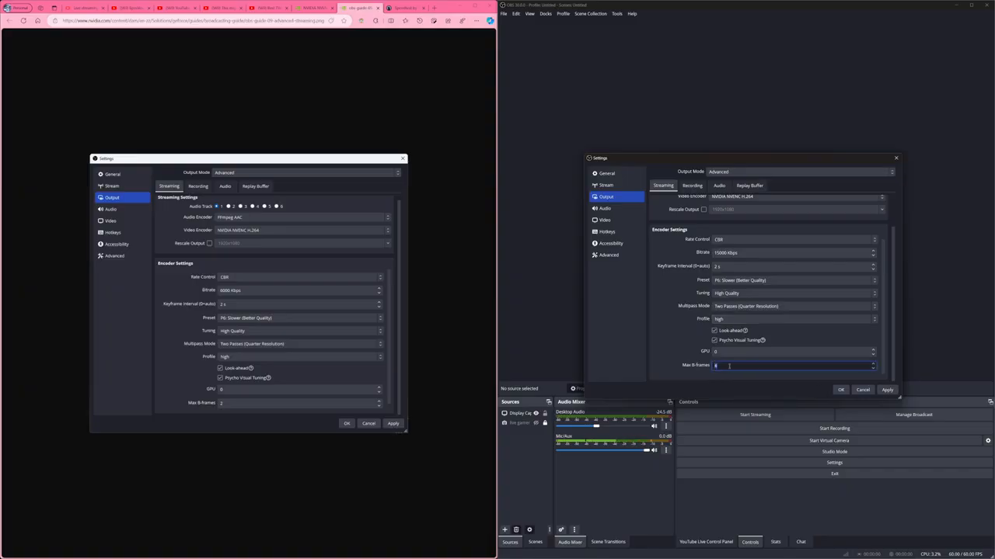
pyautogui.click(714, 330)
pyautogui.click(720, 365)
pyautogui.moveTo(720, 365); pyautogui.dragTo(677, 369)
pyautogui.click(714, 331)
pyautogui.click(311, 8)
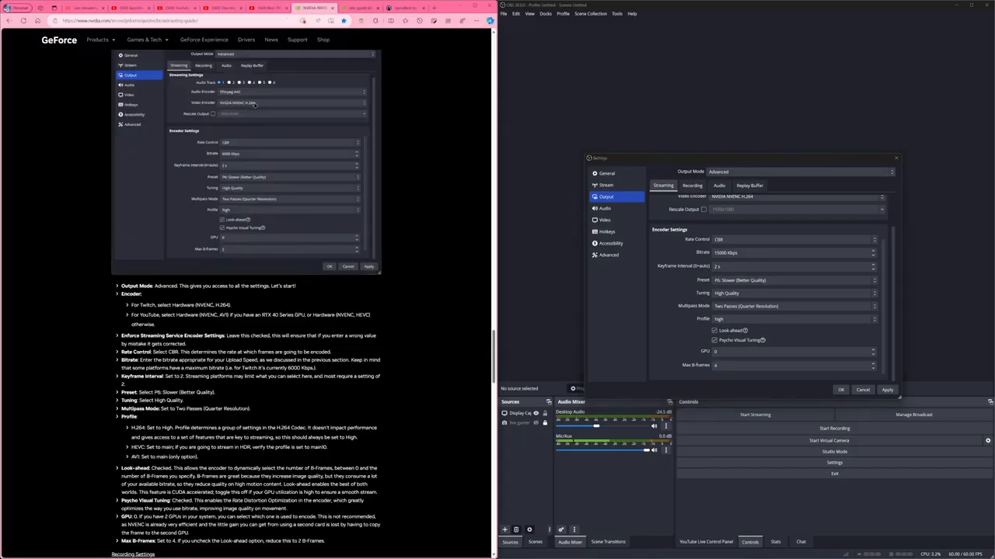
pyautogui.scroll(-5, 186, 467)
pyautogui.moveTo(330, 462); pyautogui.dragTo(157, 462)
pyautogui.moveTo(327, 464); pyautogui.dragTo(247, 462)
pyautogui.click(248, 462)
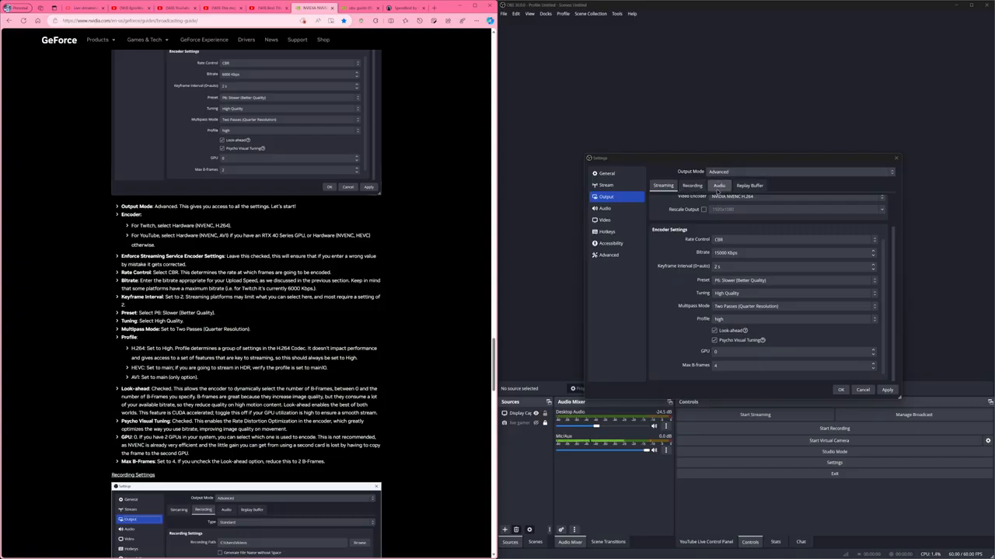
# Open the recording output settings, keep the type as Standard and select QuickTime (.mov) as the recording format.
pyautogui.click(689, 188)
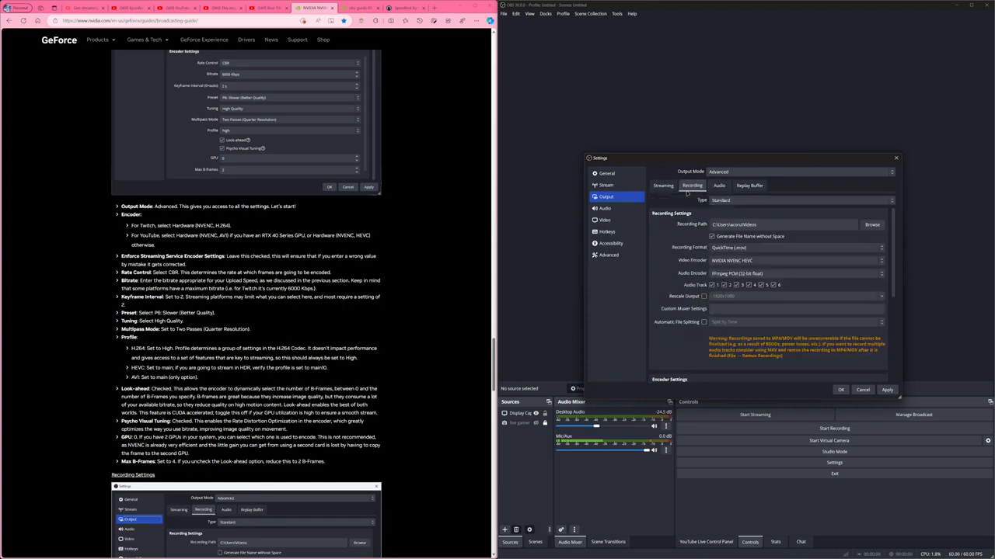
pyautogui.click(737, 202)
pyautogui.click(738, 202)
pyautogui.click(742, 248)
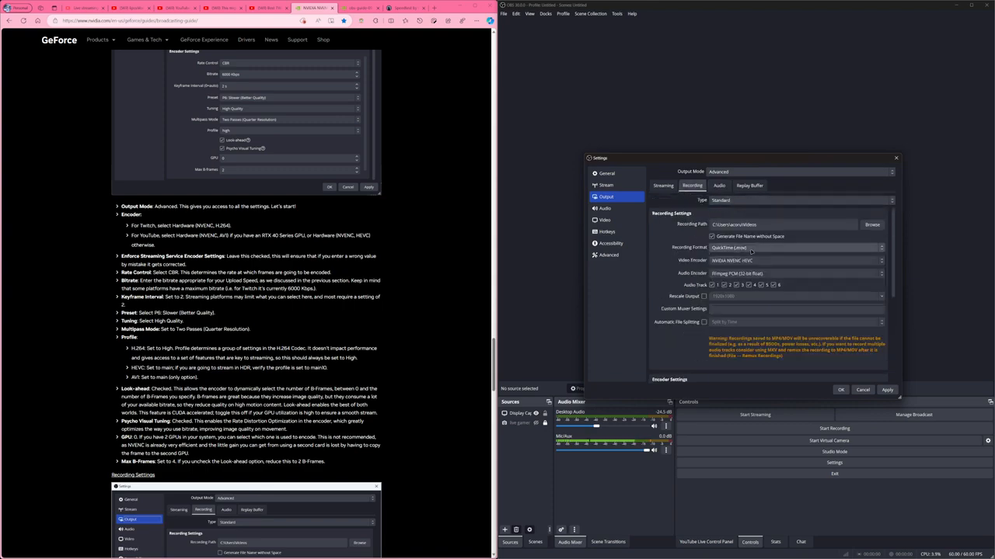
pyautogui.click(744, 276)
pyautogui.click(751, 248)
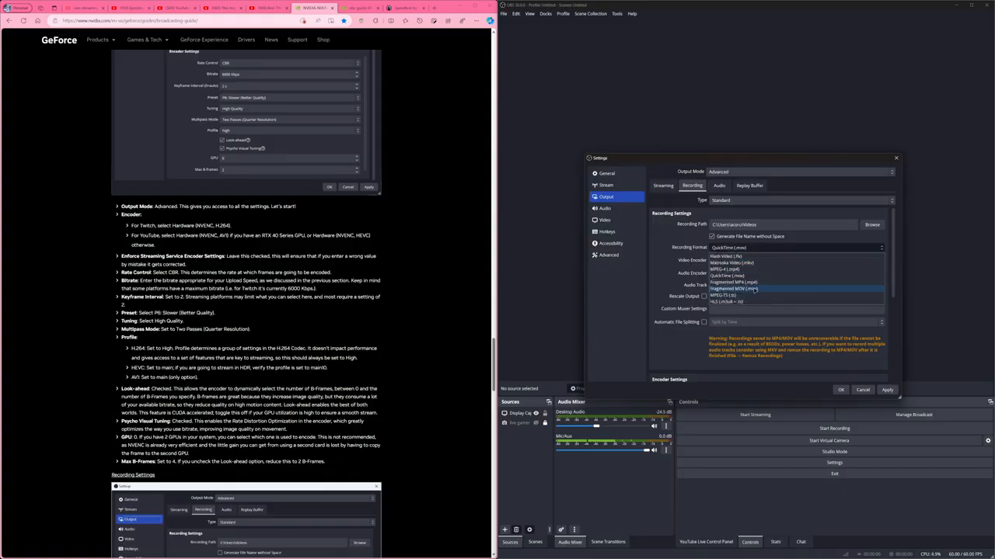
pyautogui.click(751, 277)
# Try Fragmented MOV (.mov) as the recording format and switch back to QuickTime (.mov).
pyautogui.click(753, 249)
pyautogui.click(754, 288)
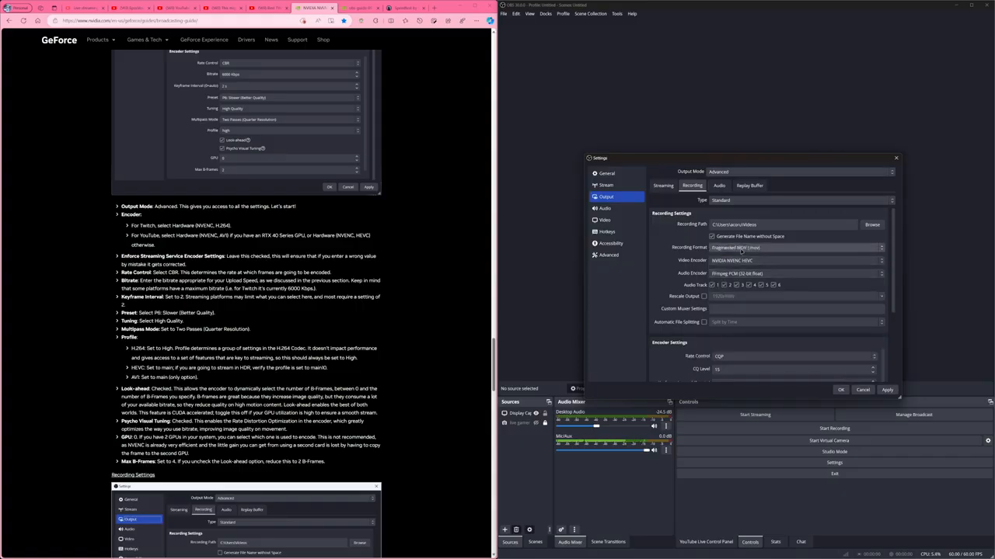
pyautogui.click(740, 248)
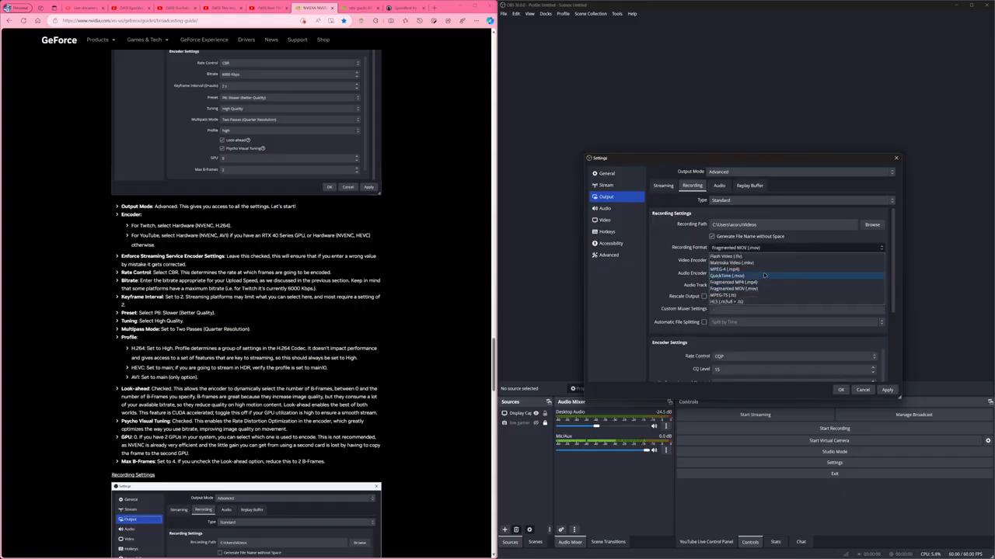
pyautogui.click(764, 275)
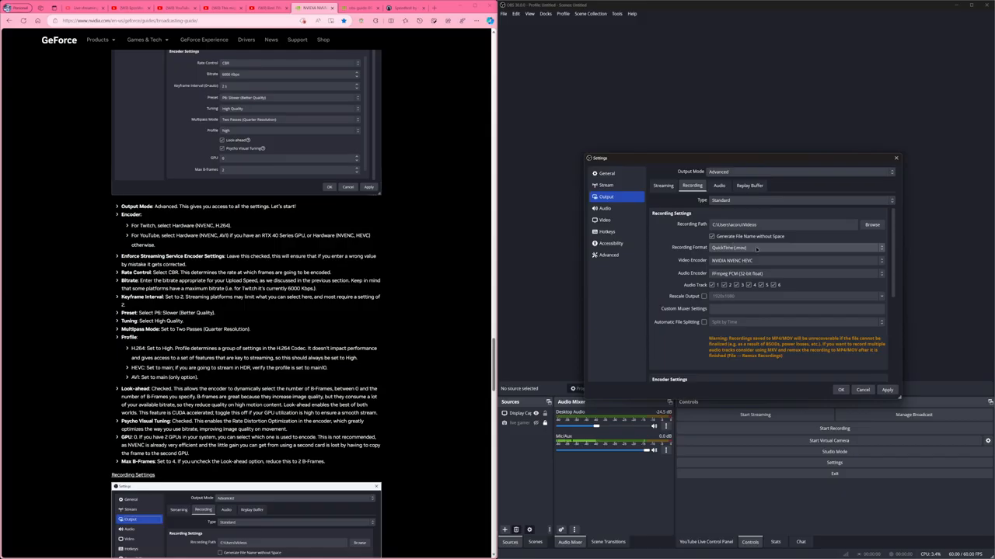
# Select NVIDIA NVENC HEVC as the recording video encoder and FFmpeg PCM (32-bit float) as the audio encoder.
pyautogui.click(777, 261)
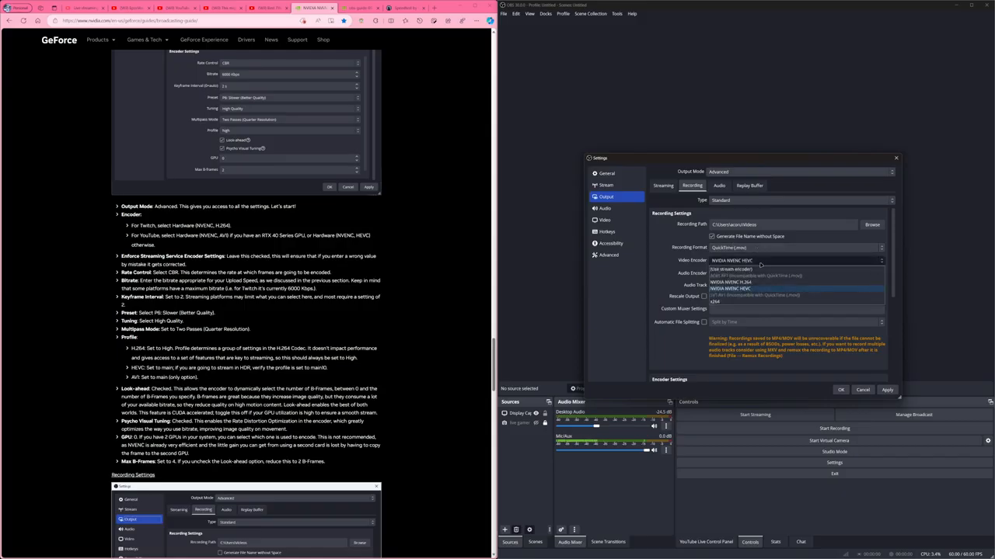
pyautogui.click(735, 289)
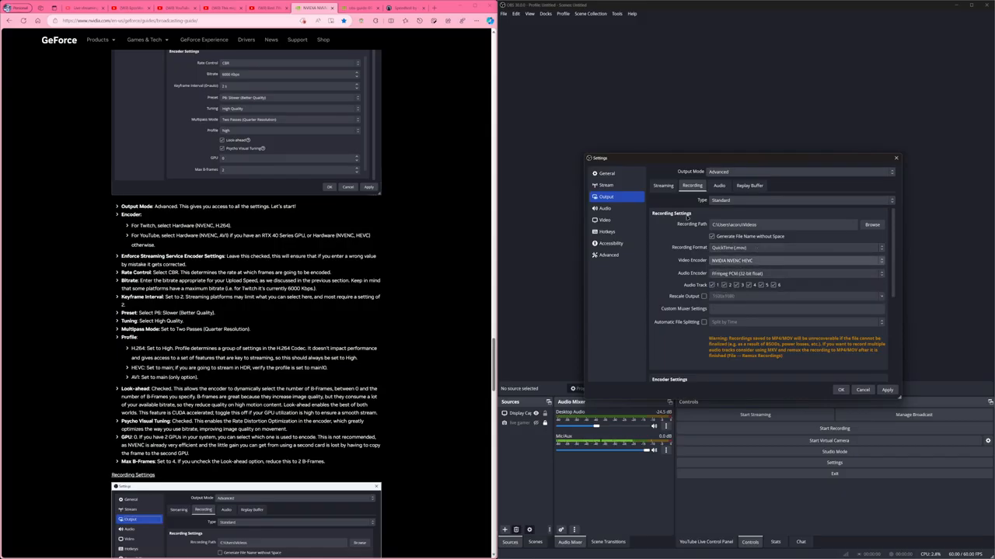
pyautogui.click(735, 273)
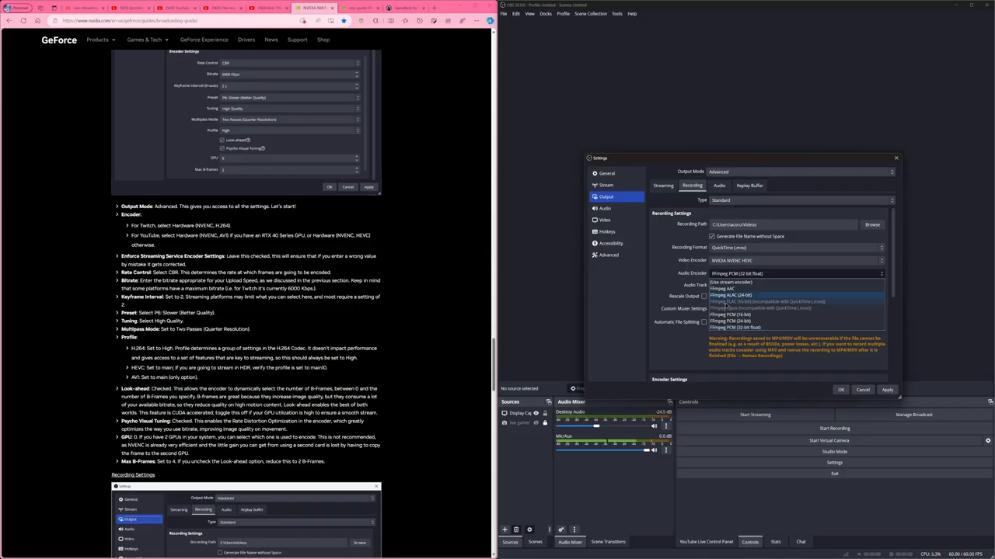
pyautogui.click(738, 328)
pyautogui.click(728, 261)
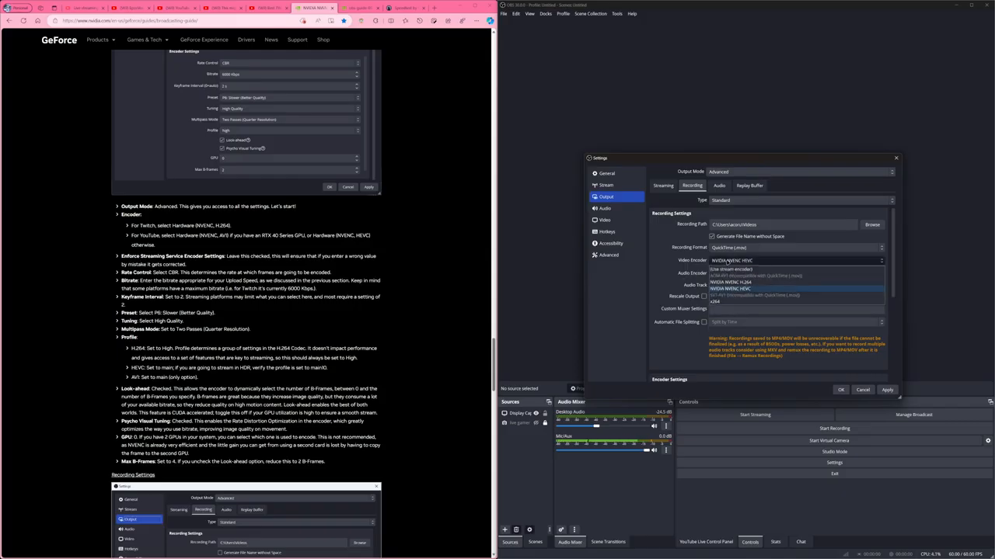
pyautogui.click(735, 288)
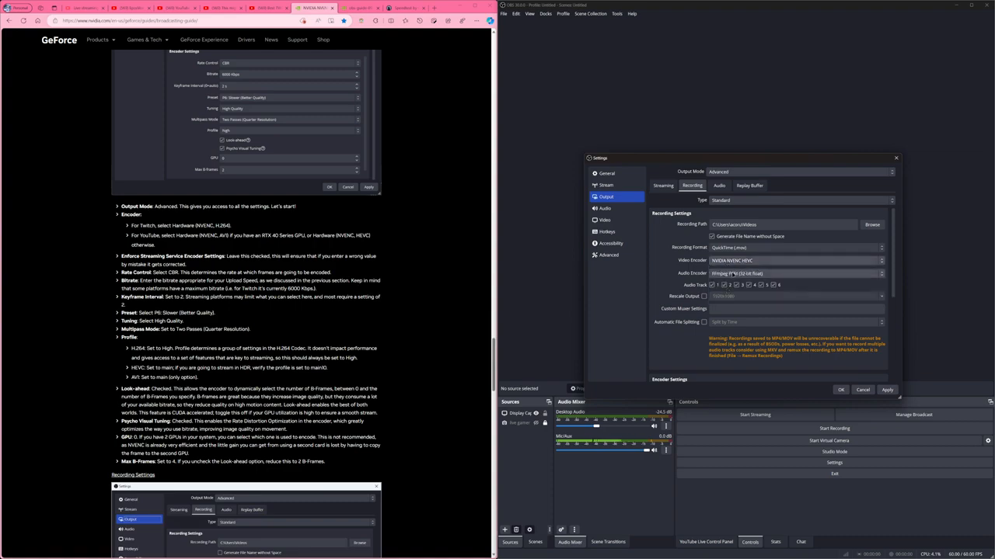
# Review the video and audio encoder choices available for recording, including the option to use the stream encoder.
pyautogui.click(749, 261)
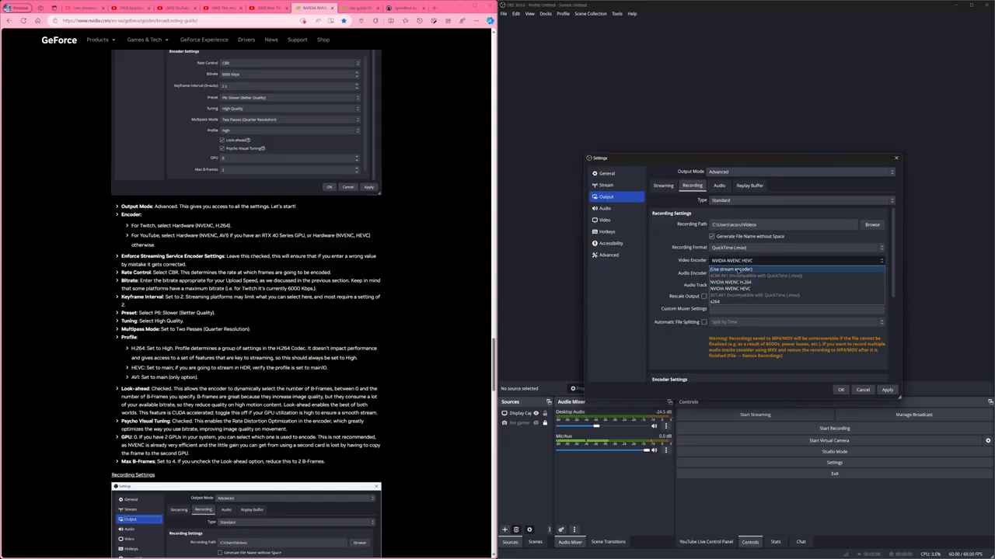
pyautogui.click(734, 269)
pyautogui.click(749, 267)
pyautogui.click(749, 296)
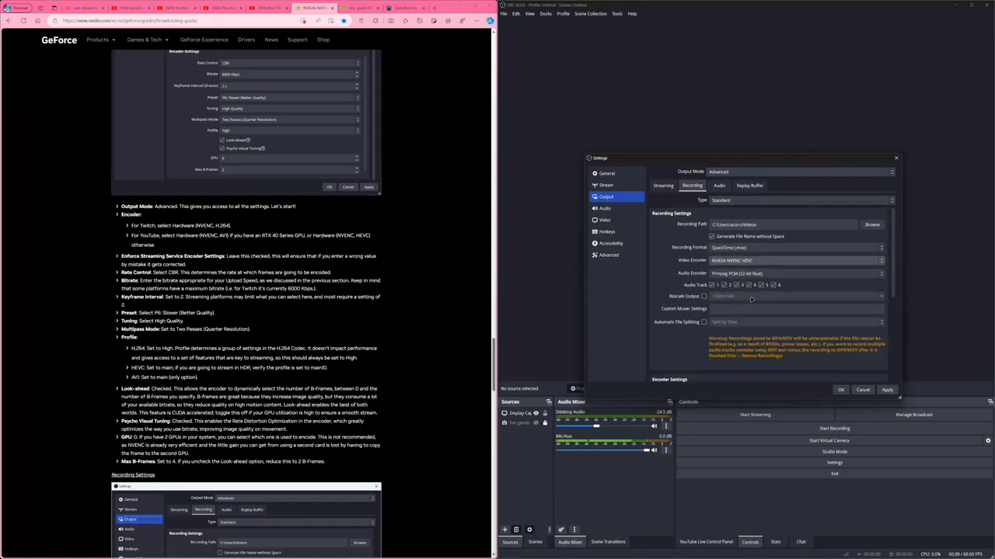
pyautogui.click(755, 263)
pyautogui.click(740, 265)
pyautogui.click(725, 275)
pyautogui.click(725, 275)
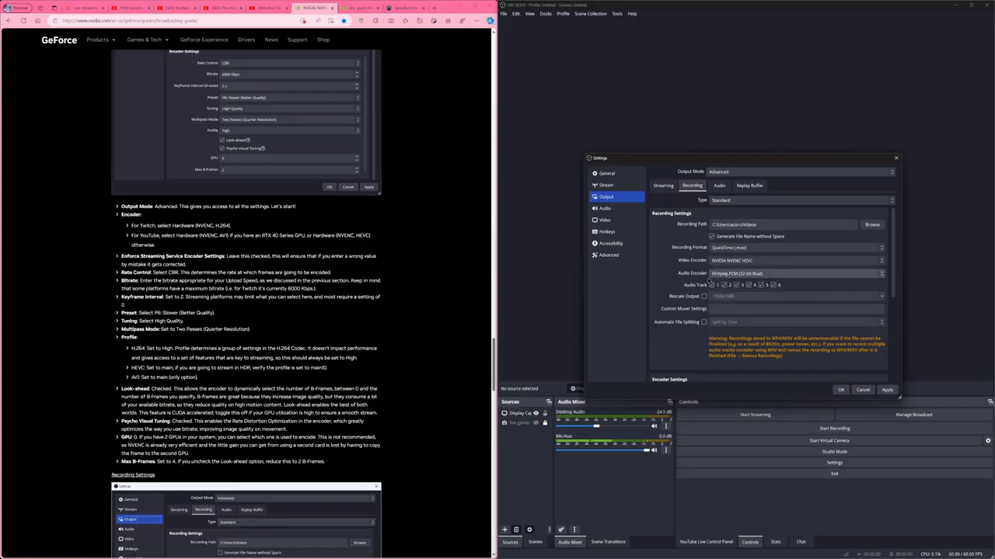
# Check the recording rate control and CQ level, and look up the recommended recording format in the guide's Recording Settings list.
pyautogui.scroll(-5, 651, 355)
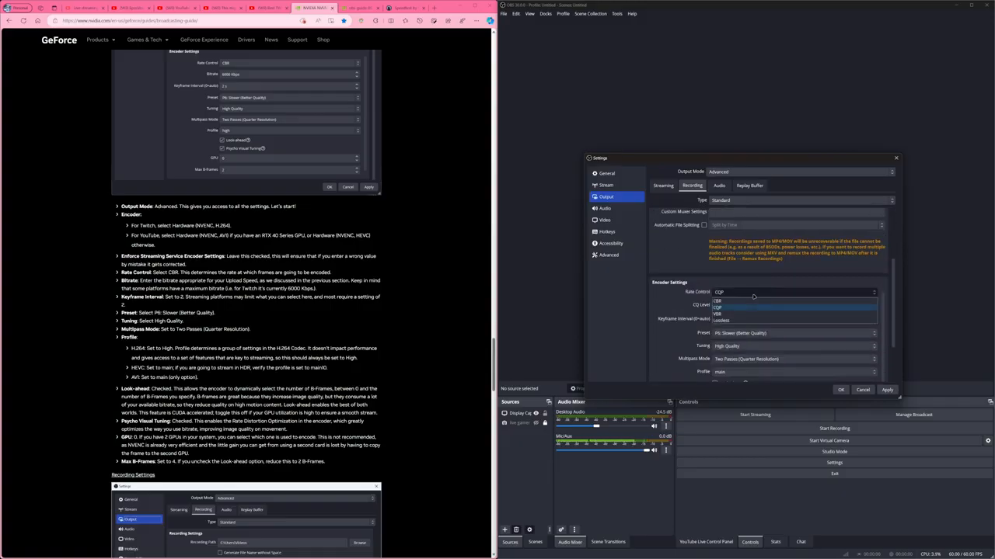
pyautogui.doubleClick(750, 304)
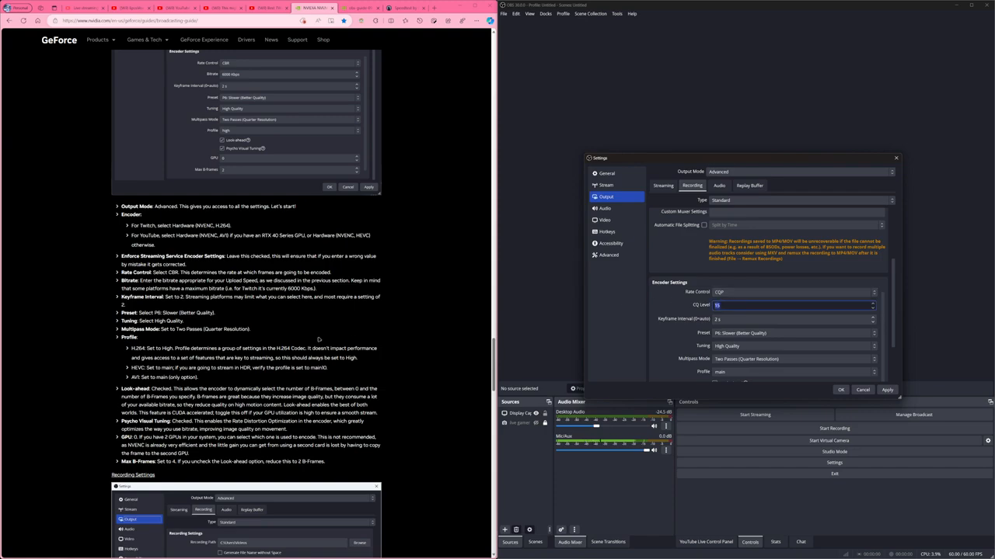
pyautogui.scroll(-3, 318, 336)
pyautogui.scroll(-5, 318, 337)
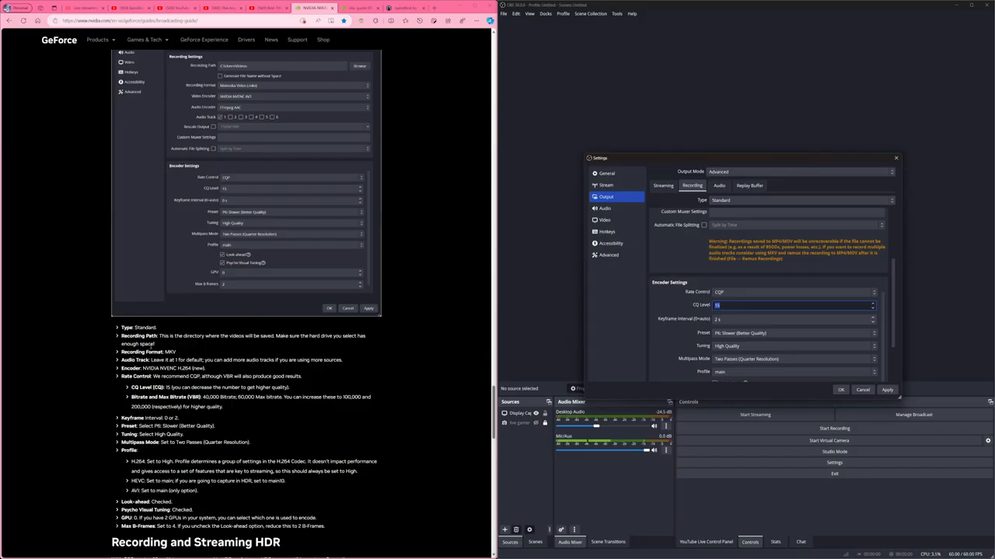
pyautogui.scroll(5, 196, 386)
pyautogui.scroll(-5, 196, 386)
pyautogui.doubleClick(171, 352)
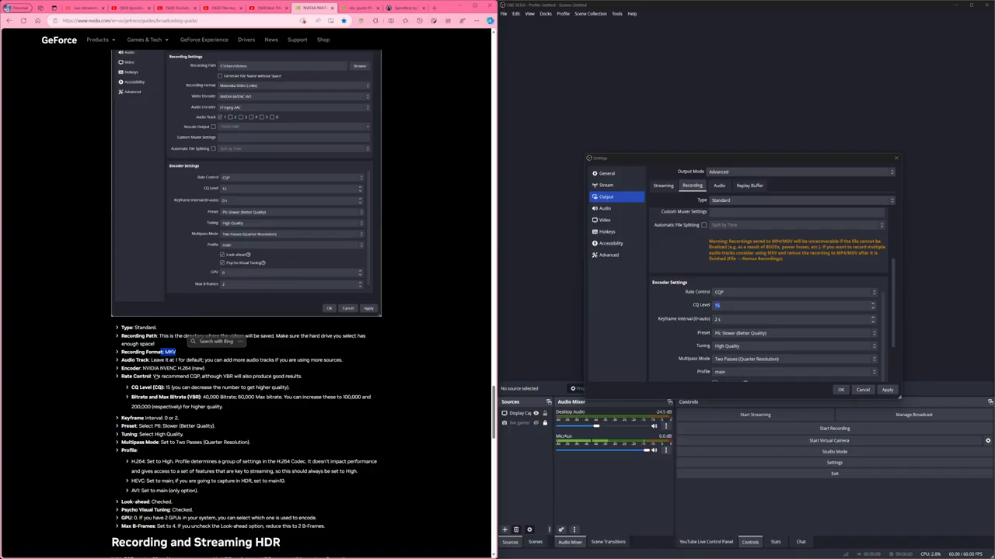
# Compare the recording CQ Level with the guide's CQ recommendation and go on to the keyframe interval value.
pyautogui.moveTo(167, 368); pyautogui.dragTo(291, 393)
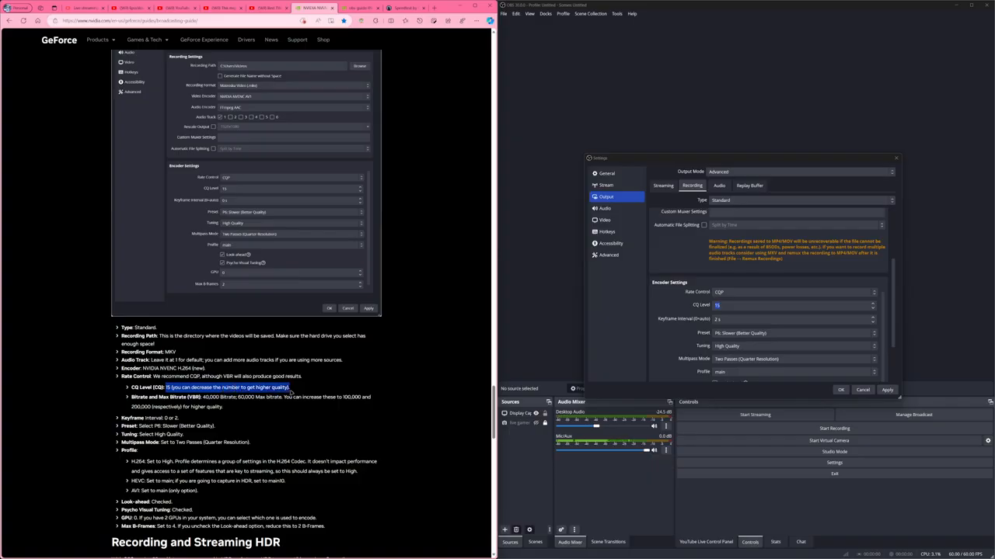
pyautogui.click(732, 306)
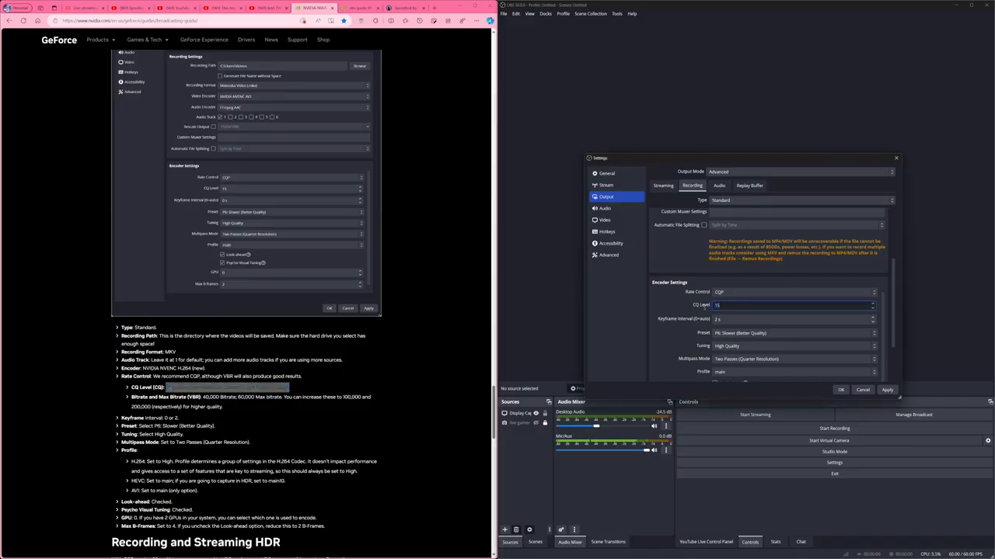
pyautogui.moveTo(182, 387); pyautogui.dragTo(294, 389)
pyautogui.click(295, 390)
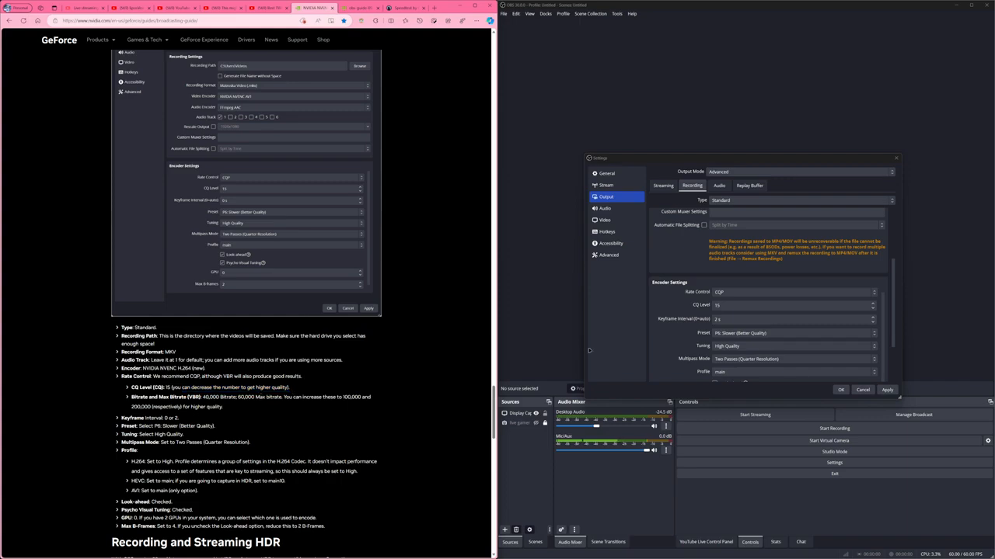
pyautogui.click(760, 312)
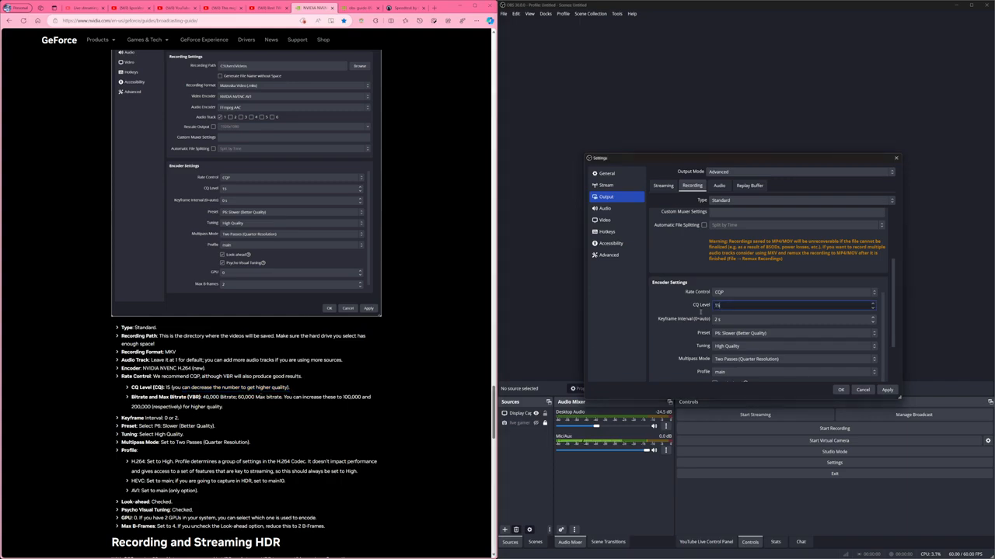
pyautogui.press('Tab')
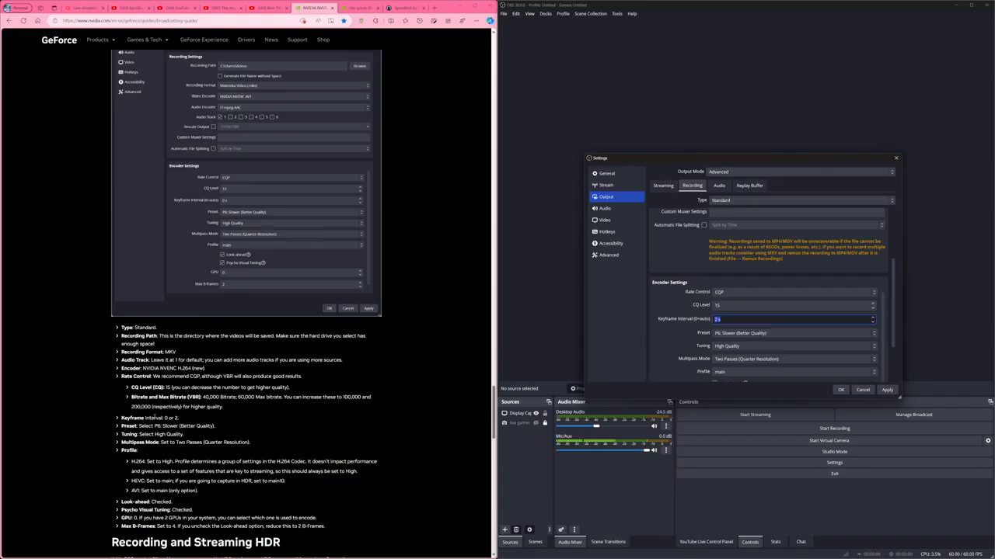
# Check the recording keyframe interval against the guide and review the preset, tuning and multipass mode choices.
pyautogui.moveTo(157, 418); pyautogui.dragTo(206, 418)
pyautogui.click(721, 334)
pyautogui.click(722, 333)
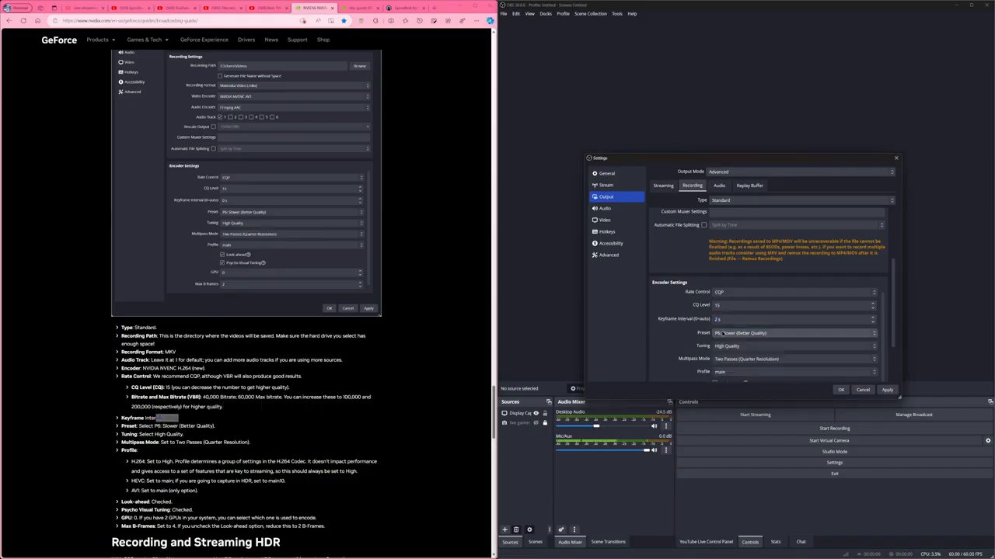
pyautogui.click(727, 348)
pyautogui.click(728, 347)
pyautogui.click(735, 359)
pyautogui.click(735, 359)
# Choose the main profile for the recording encoder and set Max B-frames to 4.
pyautogui.scroll(-1, 734, 357)
pyautogui.click(732, 353)
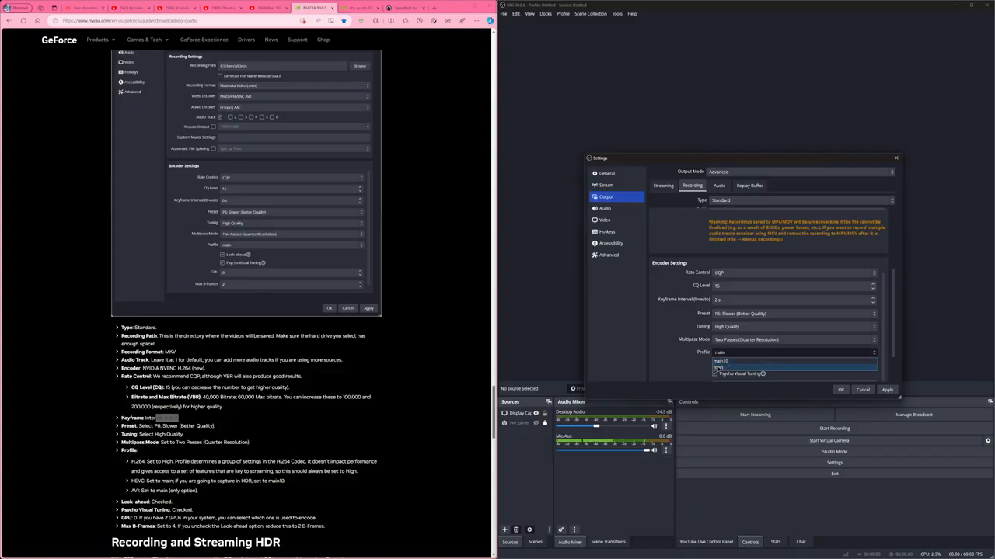
pyautogui.click(715, 368)
pyautogui.scroll(-1, 704, 365)
pyautogui.scroll(-2, 704, 366)
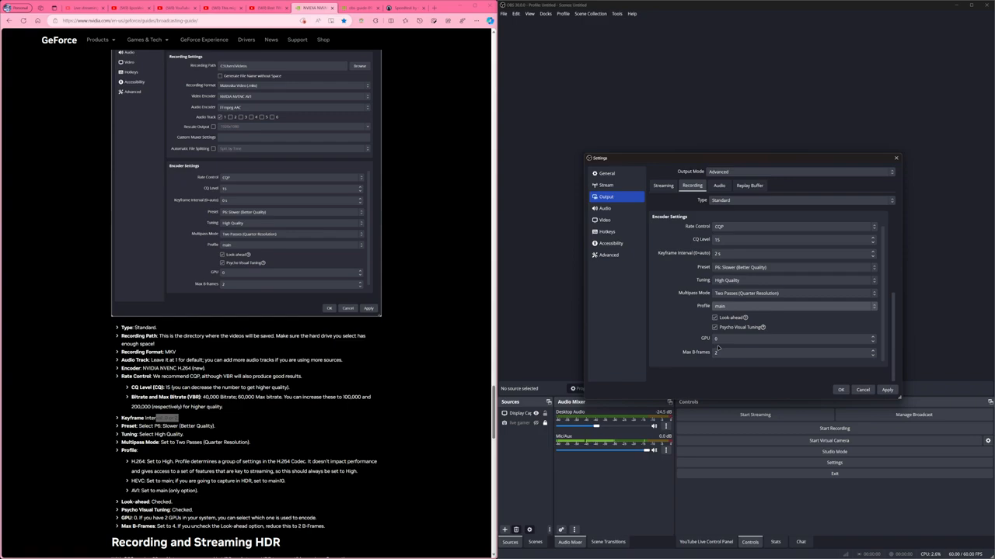
pyautogui.click(718, 353)
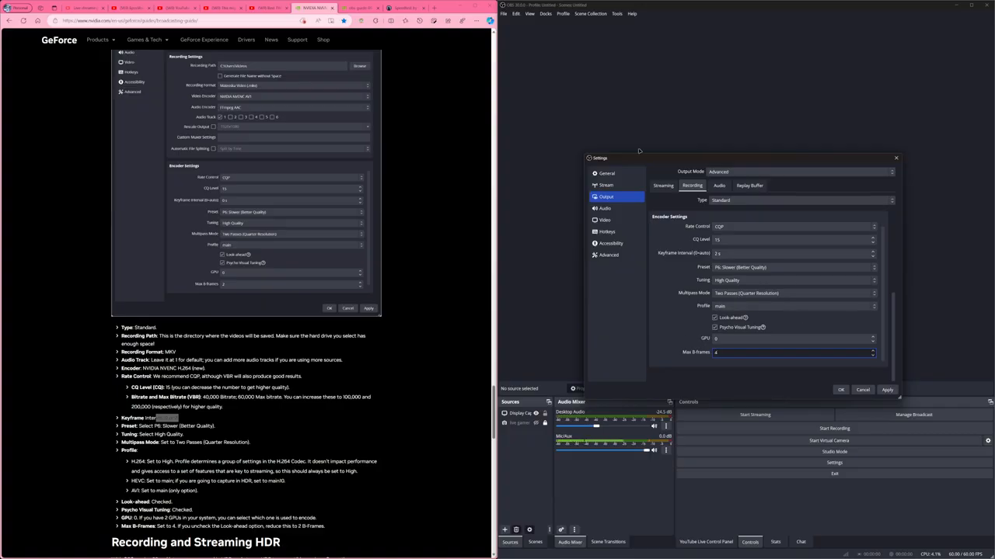
# Select 320 as the audio bitrate for Track 1 and Track 2 in the output settings and check the remaining tracks.
pyautogui.click(721, 185)
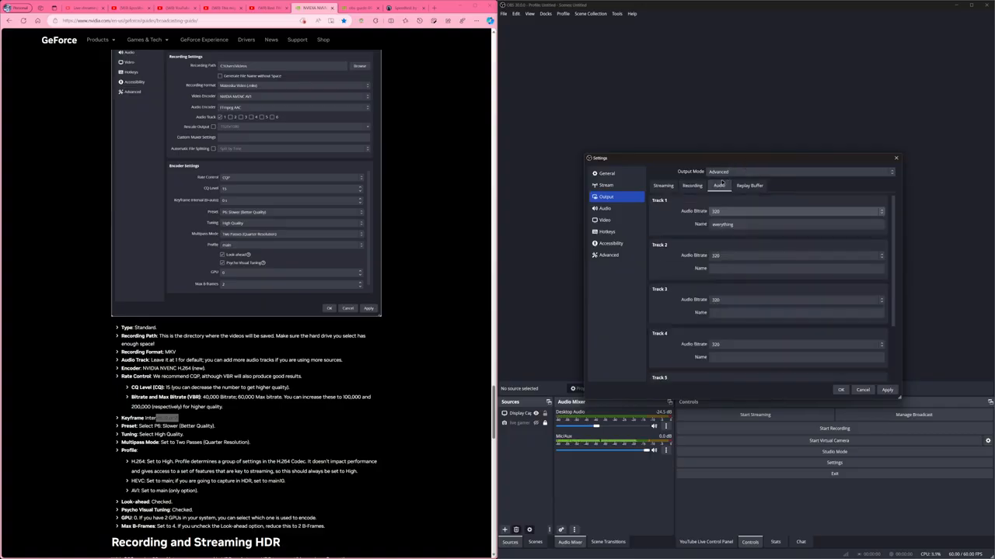
pyautogui.click(733, 212)
pyautogui.click(723, 274)
pyautogui.click(720, 256)
pyautogui.click(723, 316)
pyautogui.scroll(-2, 670, 325)
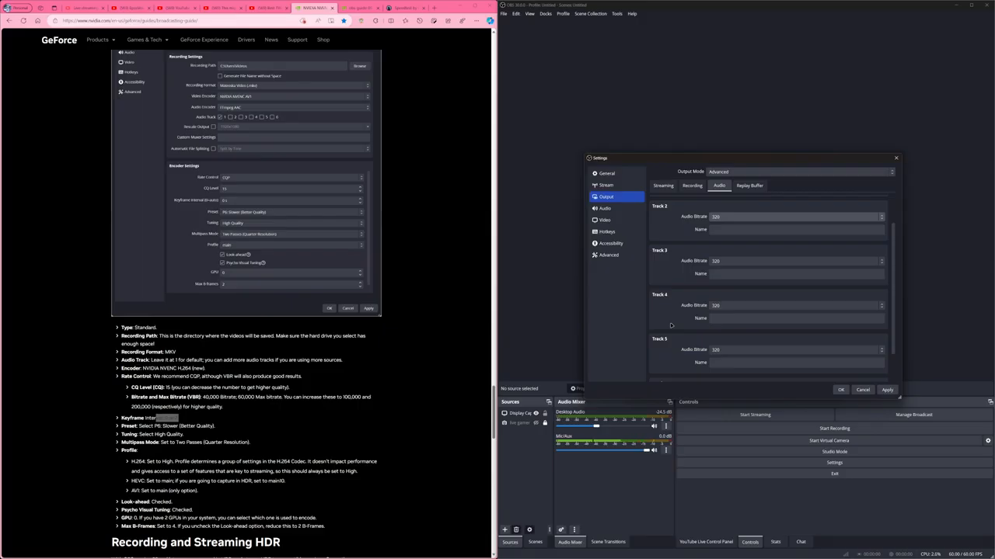
# Check the replay buffer options and the maximum bitrates recommended for the streaming service.
pyautogui.click(749, 186)
pyautogui.click(705, 188)
pyautogui.click(718, 186)
pyautogui.click(605, 185)
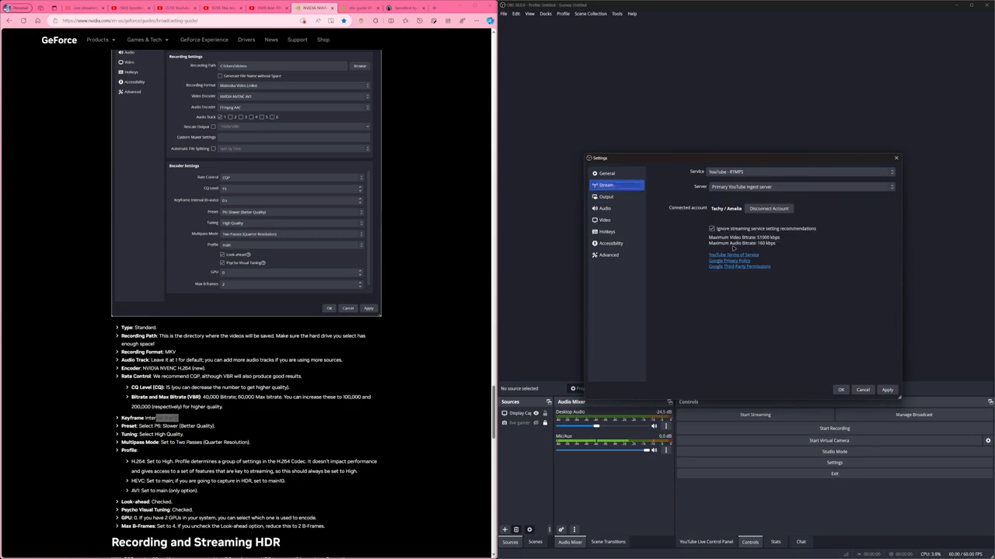
pyautogui.click(606, 198)
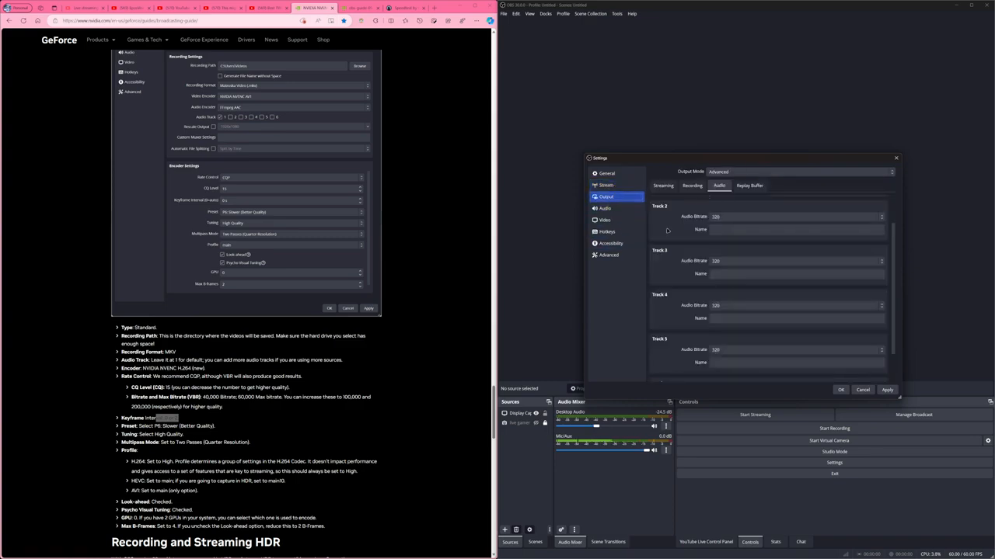
pyautogui.click(749, 186)
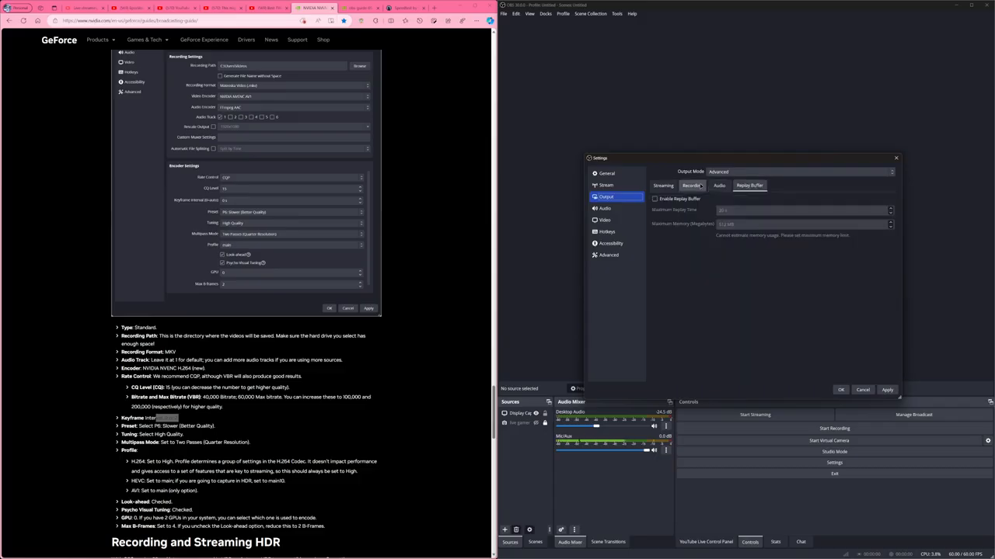
# Select True Peak (Higher CPU usage) as the audio peak meter type and look over the other audio settings.
pyautogui.click(604, 208)
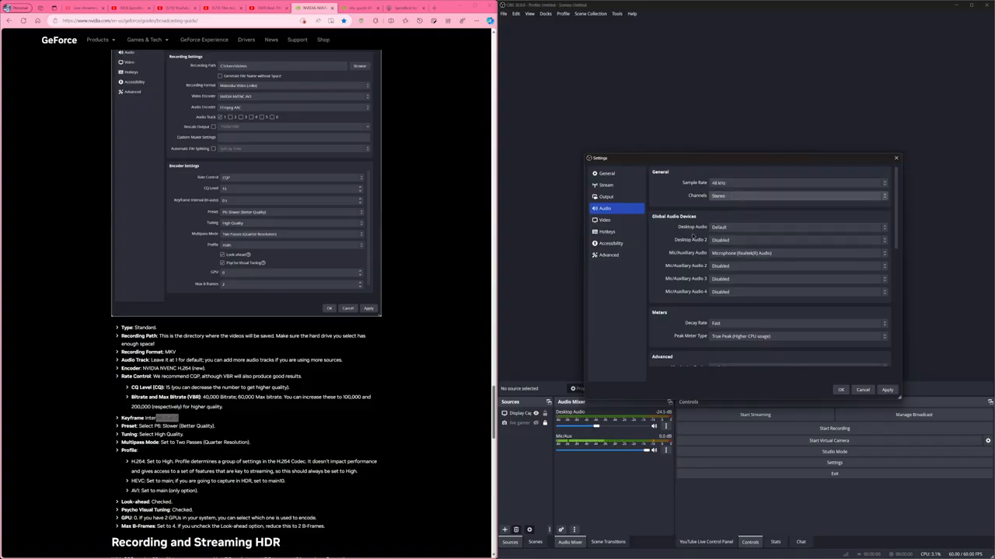
pyautogui.scroll(-1, 731, 311)
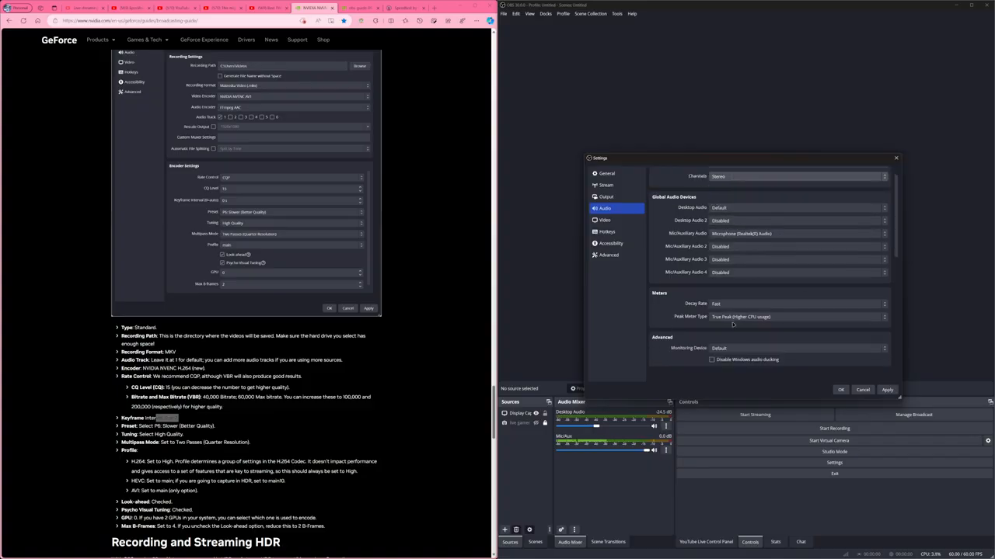
pyautogui.click(736, 318)
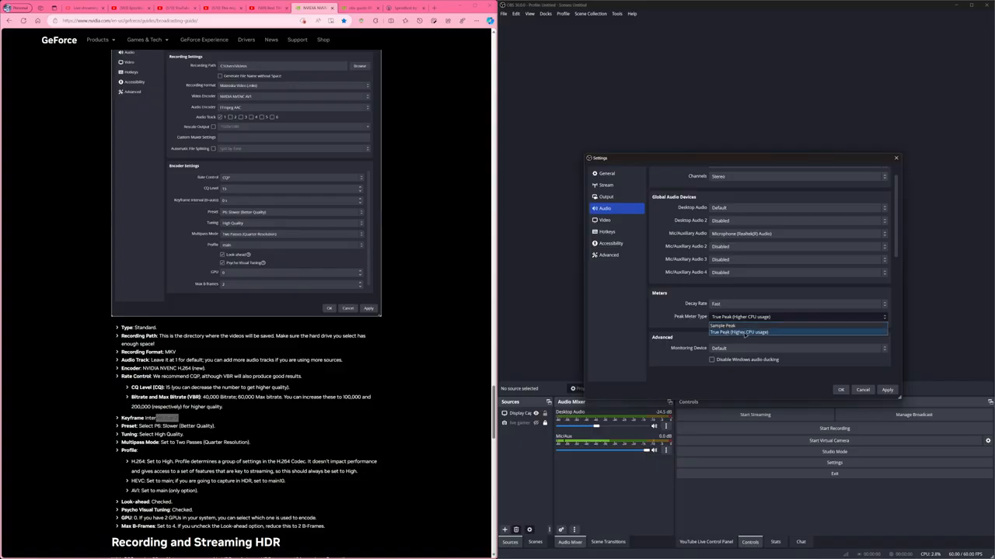
pyautogui.click(746, 334)
pyautogui.scroll(-4, 746, 258)
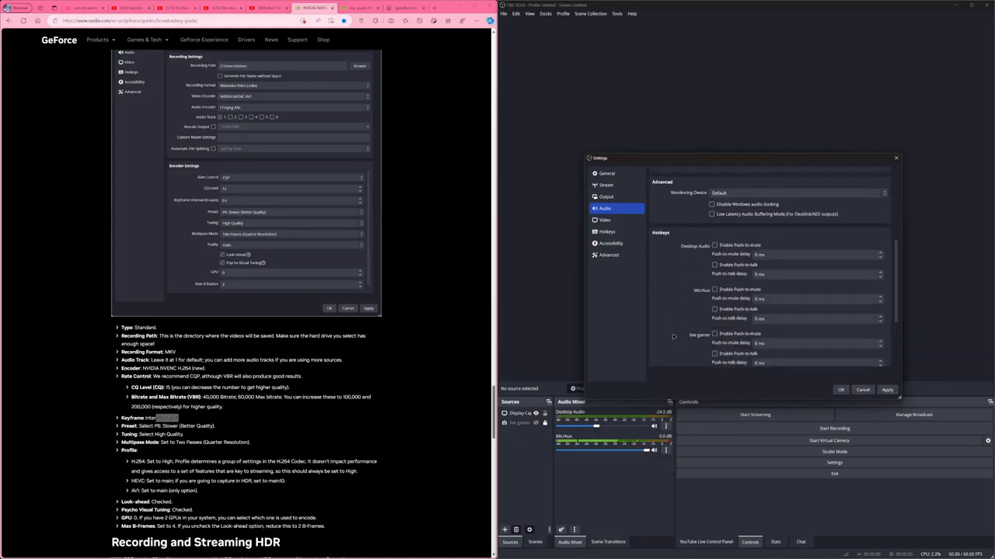
# Review the base canvas resolution, output resolution and common FPS value in the video settings.
pyautogui.click(602, 220)
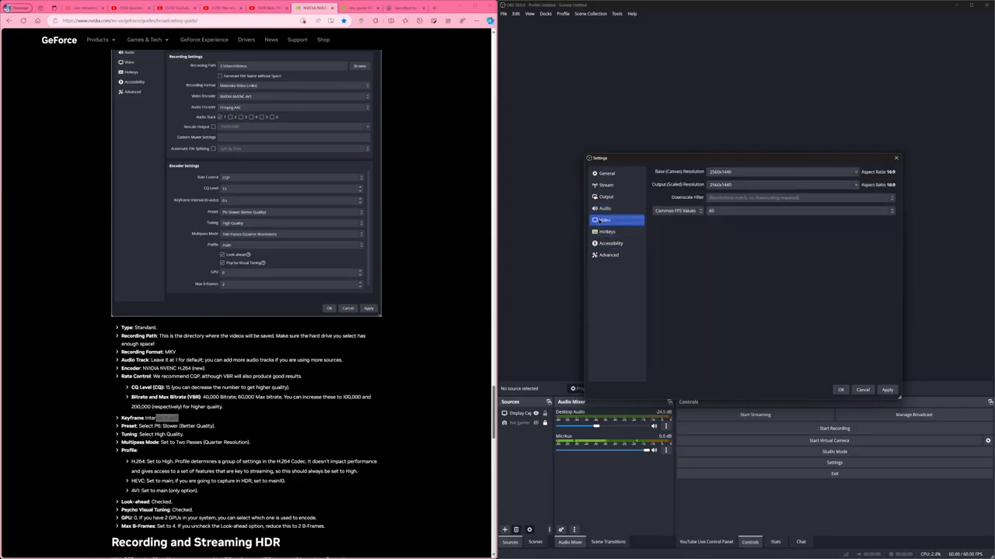
pyautogui.moveTo(734, 172); pyautogui.dragTo(722, 173)
pyautogui.click(743, 211)
pyautogui.click(743, 212)
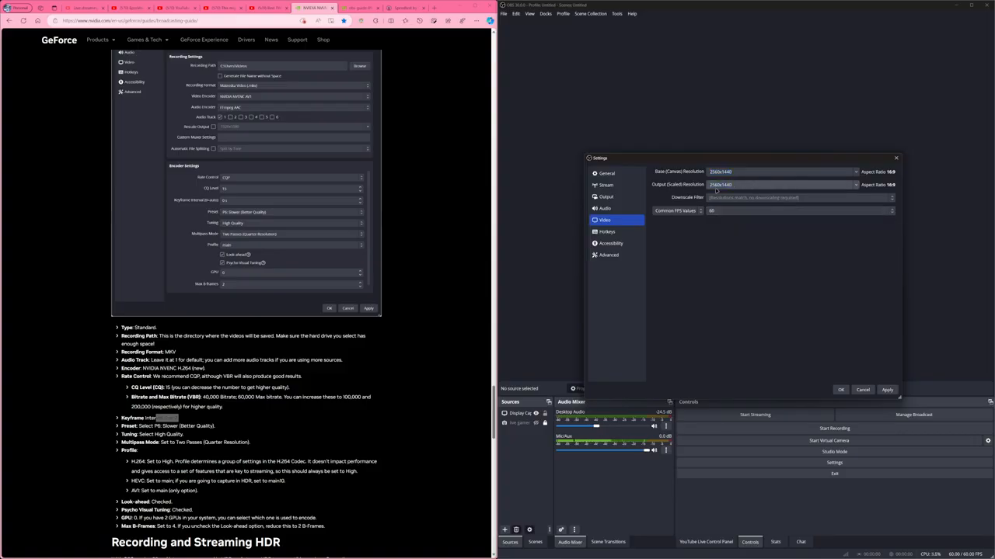
pyautogui.click(607, 231)
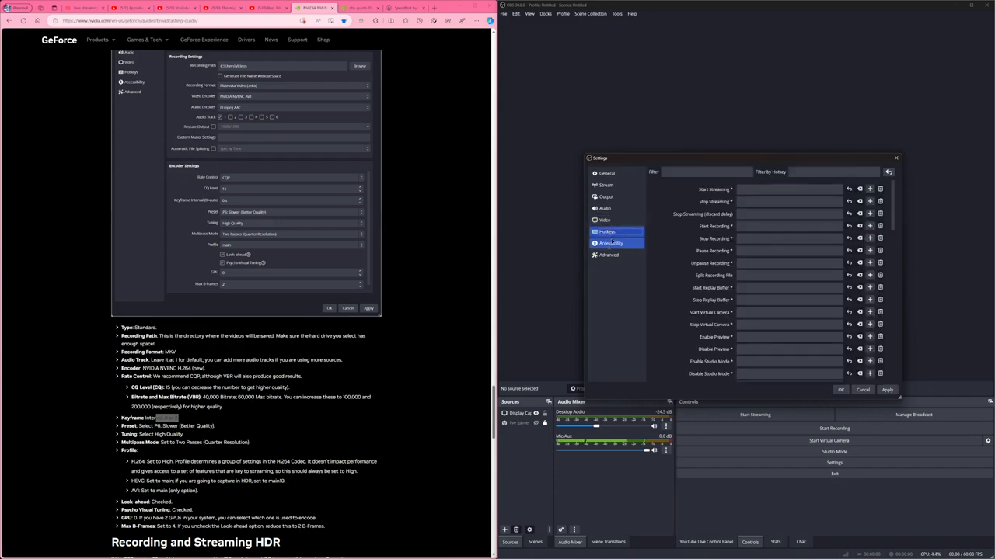
pyautogui.click(610, 221)
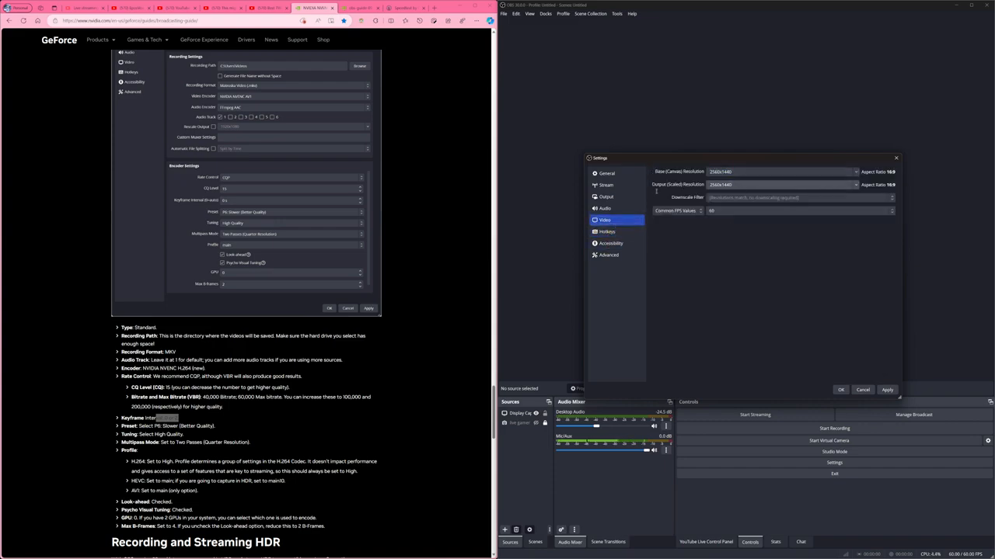
pyautogui.click(732, 172)
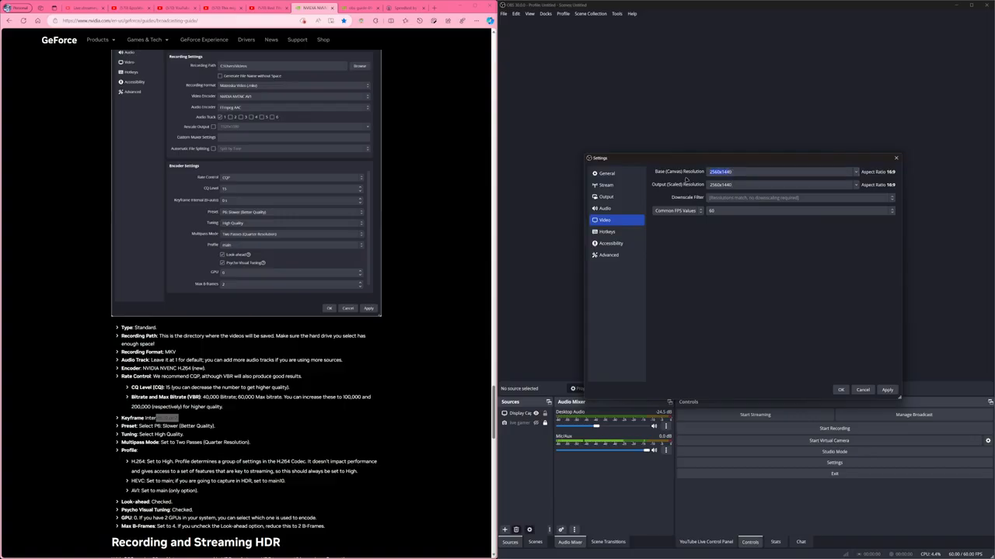
# Select High as the process priority in the advanced settings.
pyautogui.click(624, 232)
pyautogui.click(617, 243)
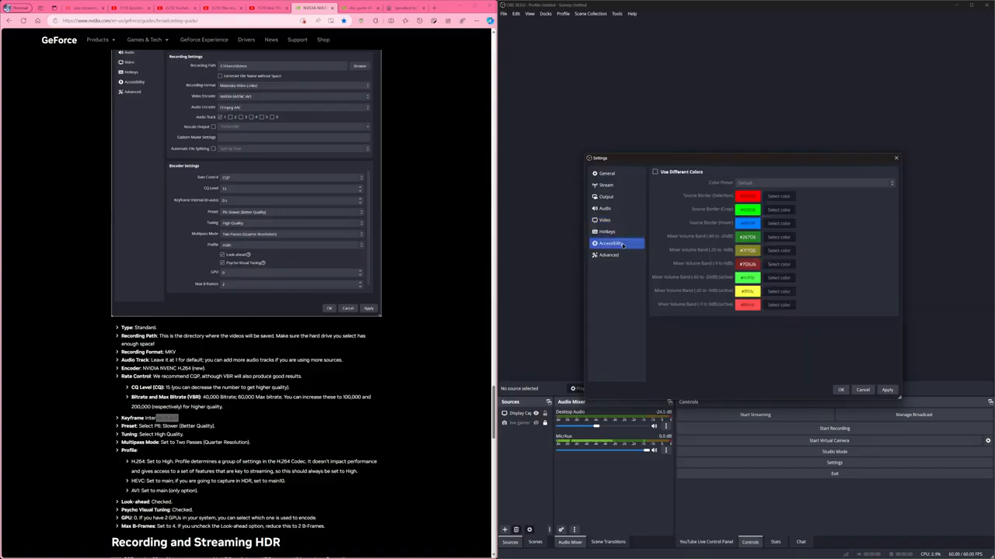
pyautogui.click(616, 255)
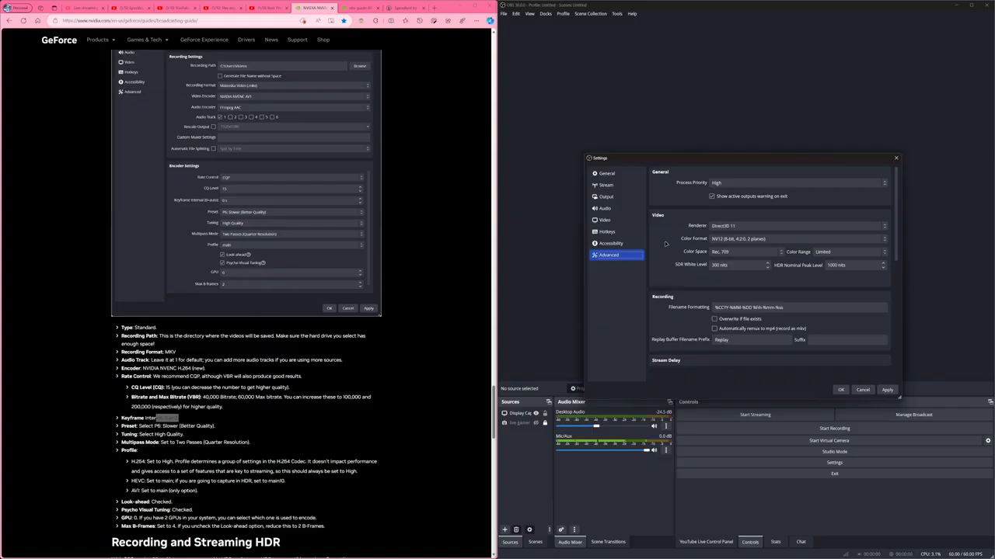
pyautogui.click(742, 183)
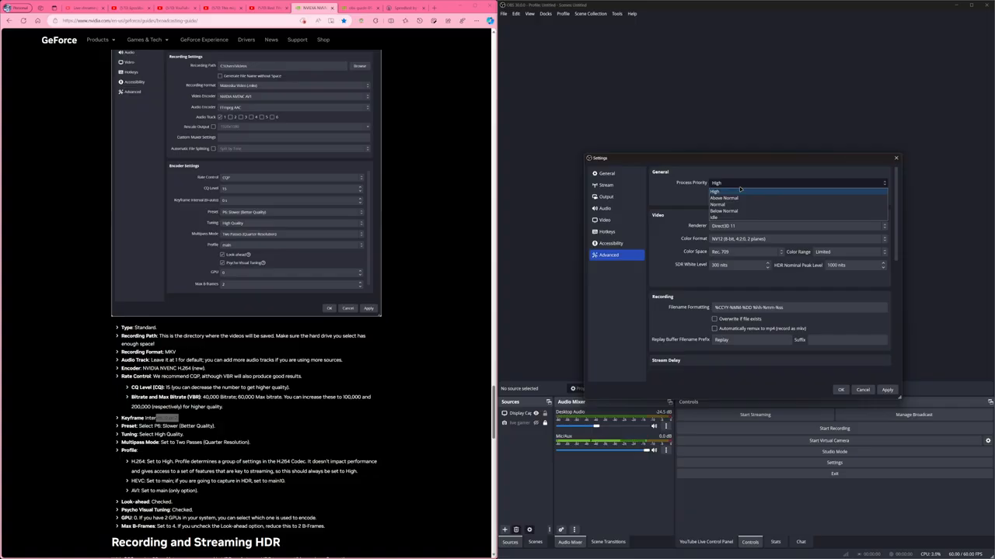
pyautogui.click(740, 190)
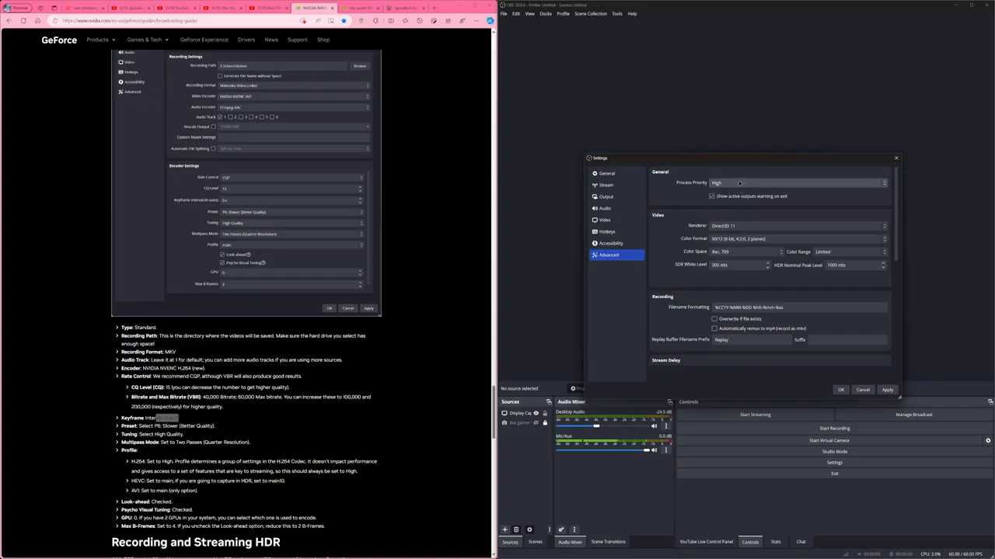
pyautogui.click(732, 184)
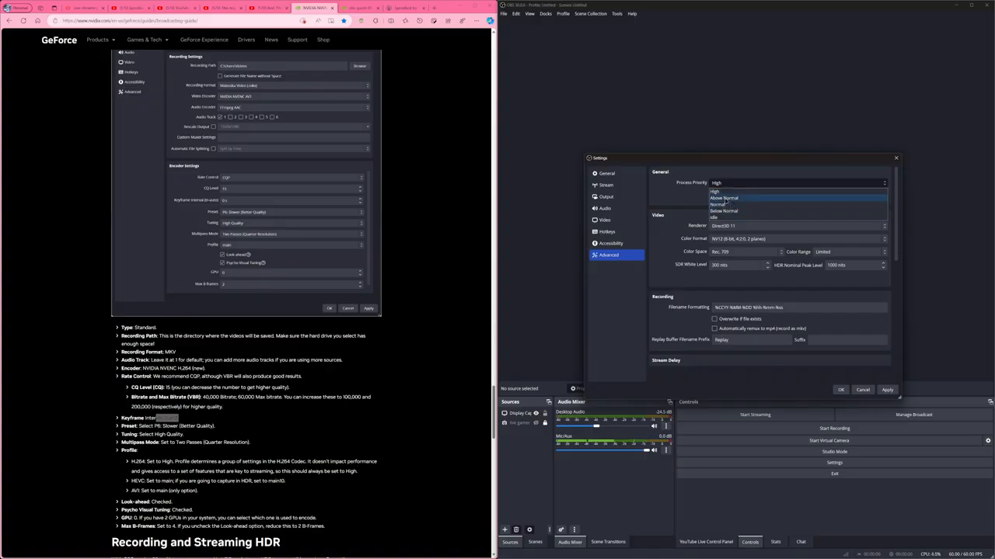
pyautogui.click(720, 191)
pyautogui.click(721, 183)
pyautogui.click(719, 192)
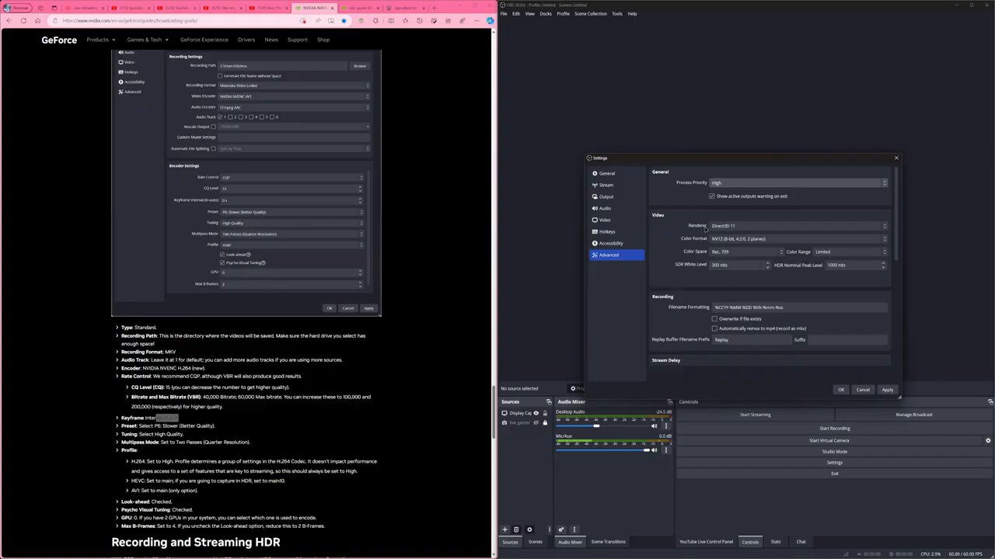
# Select NV12 (8-bit, 4:2:0, 2 planes) as the color format and Rec. 709 as the color space.
pyautogui.click(734, 240)
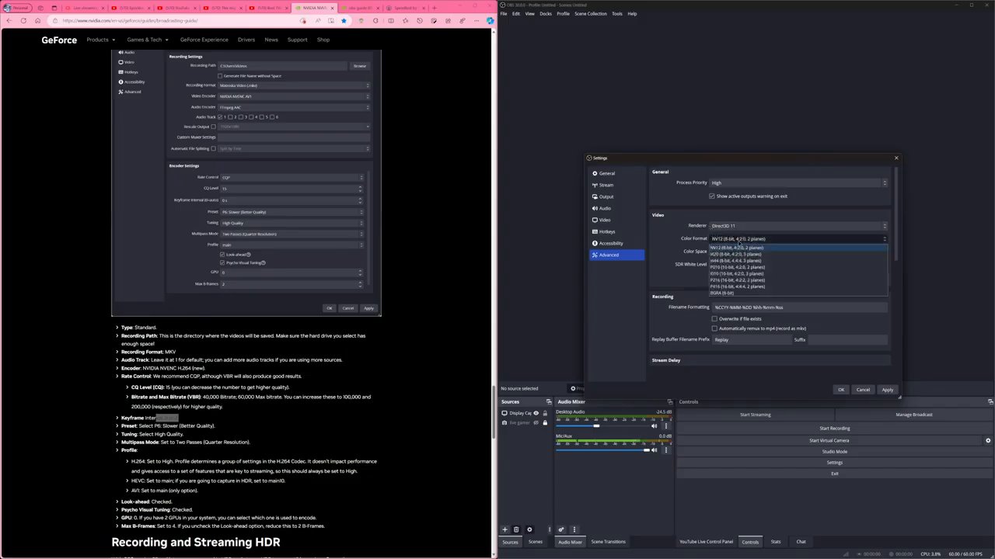
pyautogui.click(744, 247)
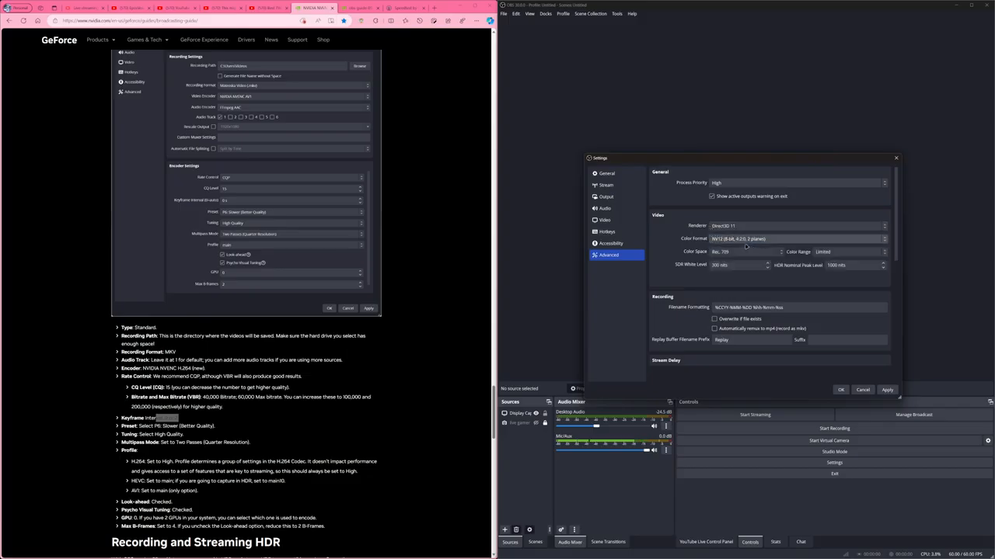
pyautogui.click(741, 254)
pyautogui.click(743, 267)
# Review the color range choices and select Limited.
pyautogui.click(856, 255)
pyautogui.click(845, 262)
pyautogui.click(828, 254)
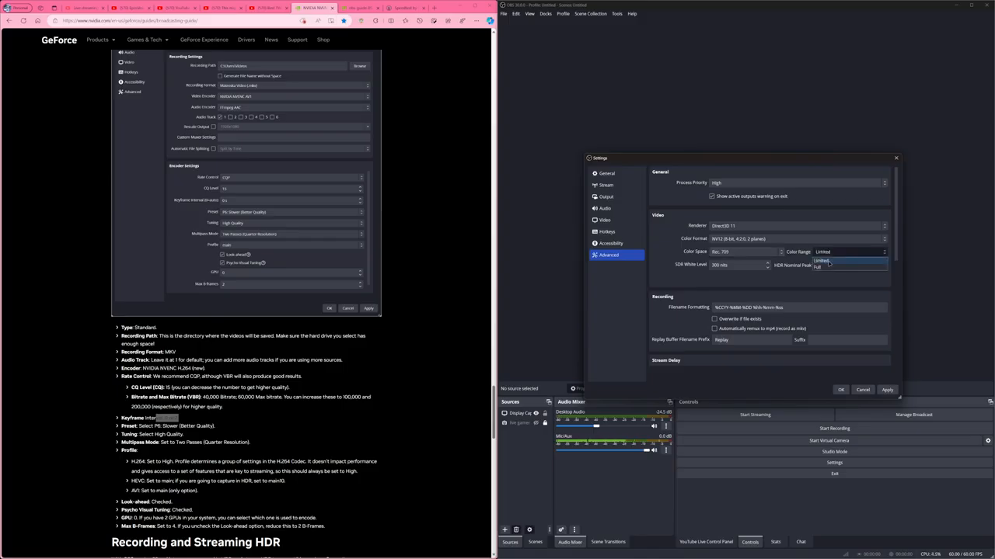
pyautogui.click(828, 262)
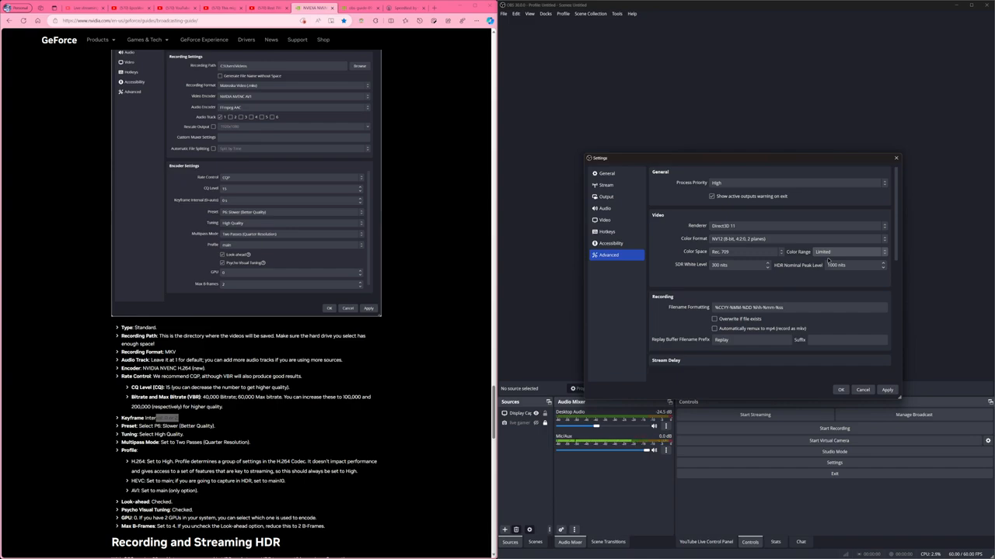
pyautogui.click(828, 256)
pyautogui.click(828, 255)
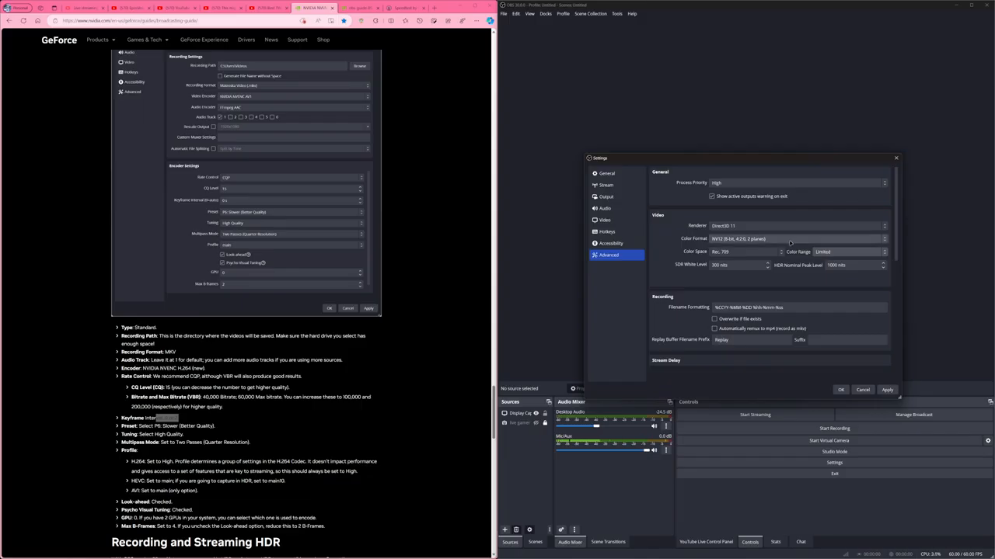
# Recheck the stream service selection and the encoder settings of the streaming output.
pyautogui.click(611, 186)
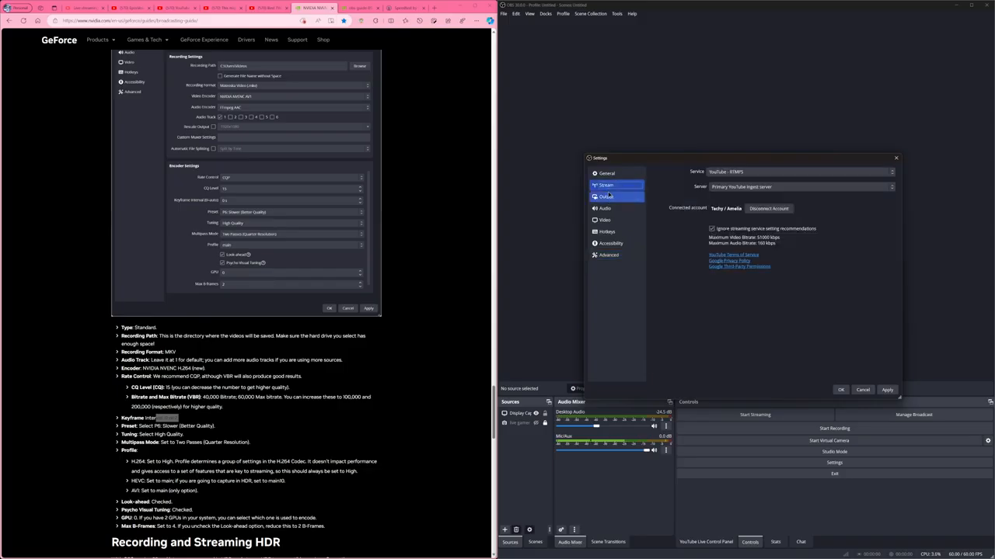
pyautogui.click(750, 172)
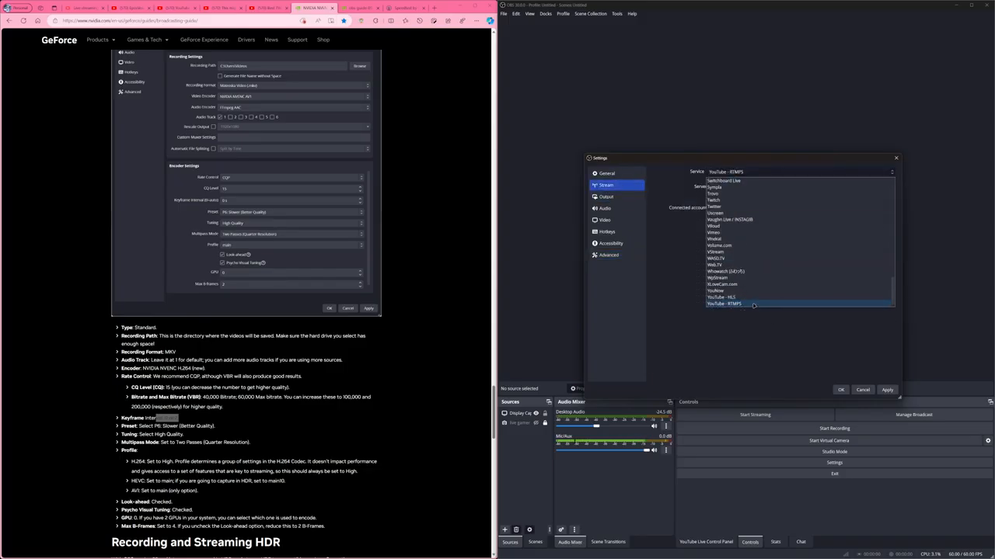
pyautogui.click(606, 197)
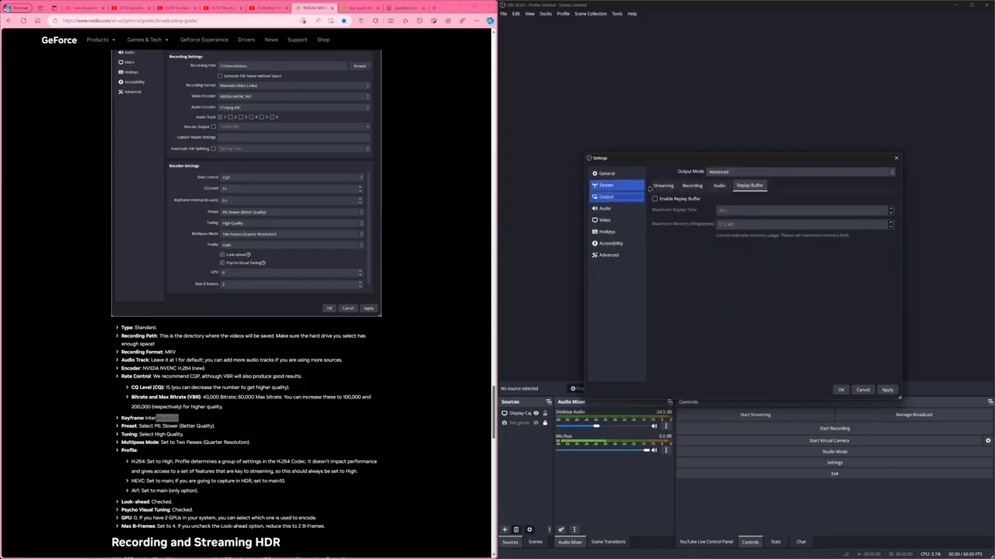
pyautogui.click(606, 196)
pyautogui.scroll(2, 666, 343)
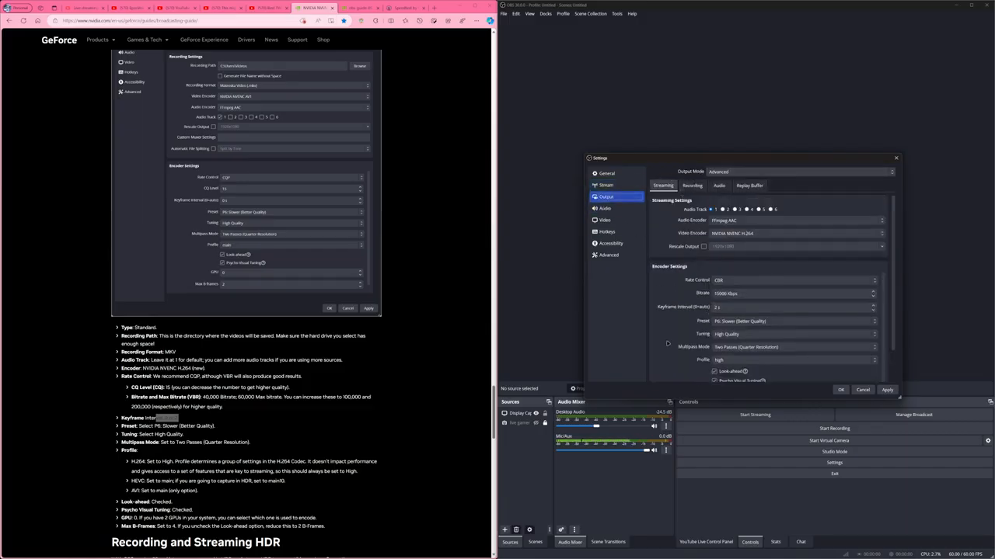
pyautogui.scroll(-1, 667, 344)
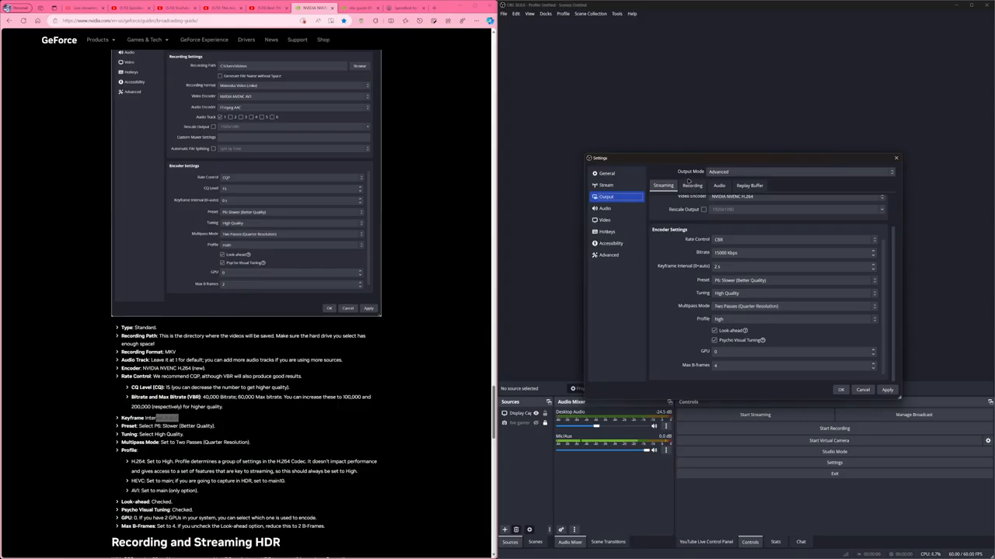
# Recheck the recording output's encoder profile and encoder choice, keeping the main profile, and revisit the streaming encoder settings.
pyautogui.click(691, 185)
pyautogui.click(722, 306)
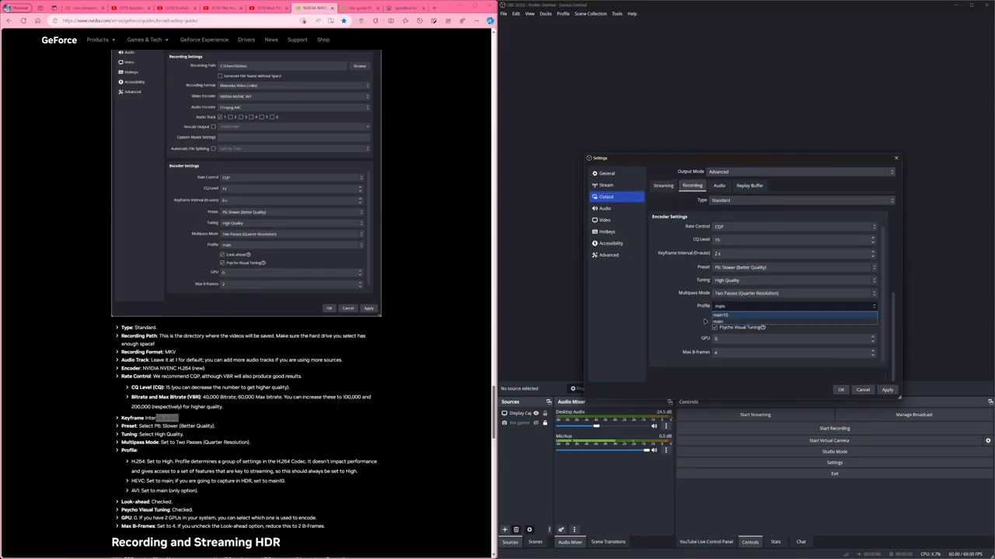
pyautogui.click(742, 322)
pyautogui.scroll(1, 664, 326)
pyautogui.click(741, 352)
pyautogui.click(742, 351)
pyautogui.click(660, 185)
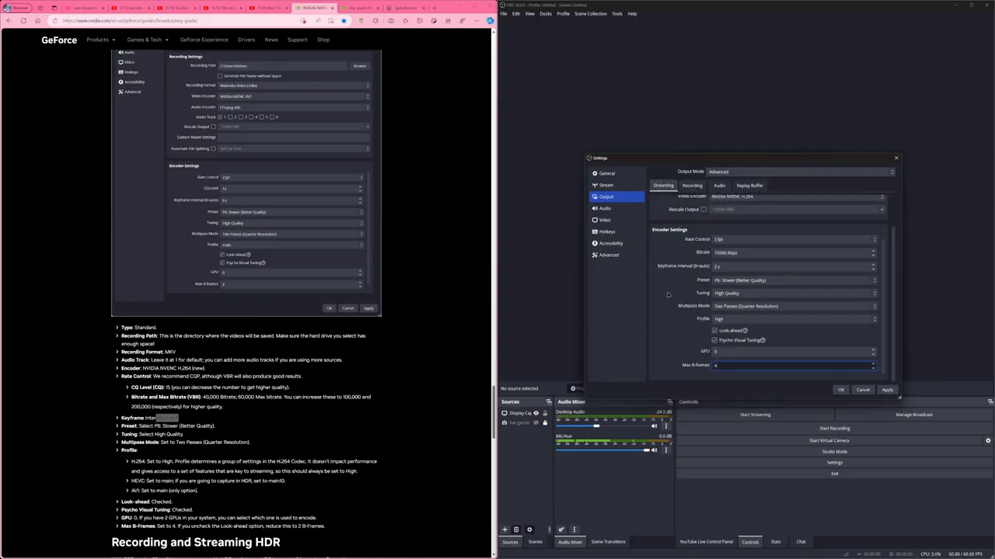
pyautogui.scroll(1, 683, 338)
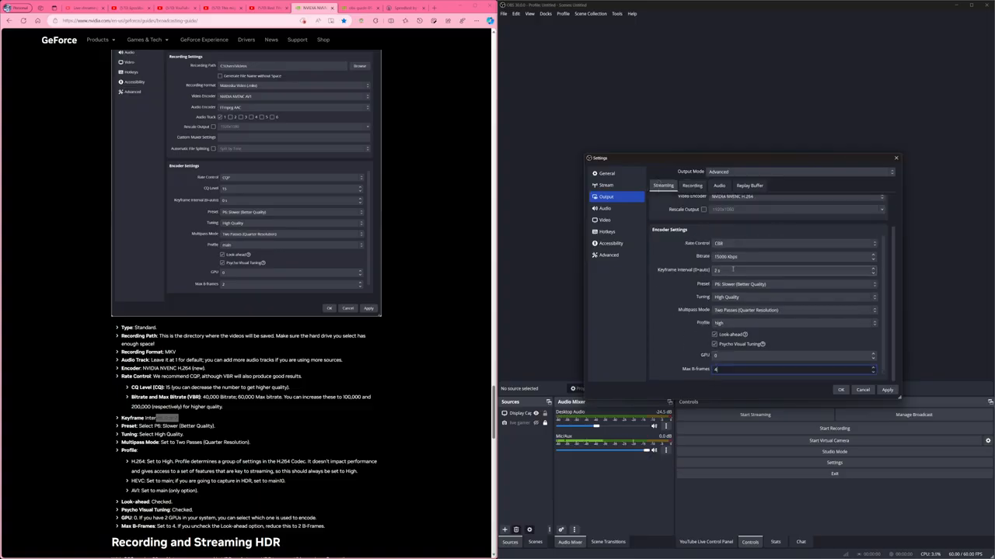
# Try the P010 (10-bit, 4:2:0, 2 planes) color format with the Rec. 2100 (PQ) color space in the advanced settings.
pyautogui.click(606, 208)
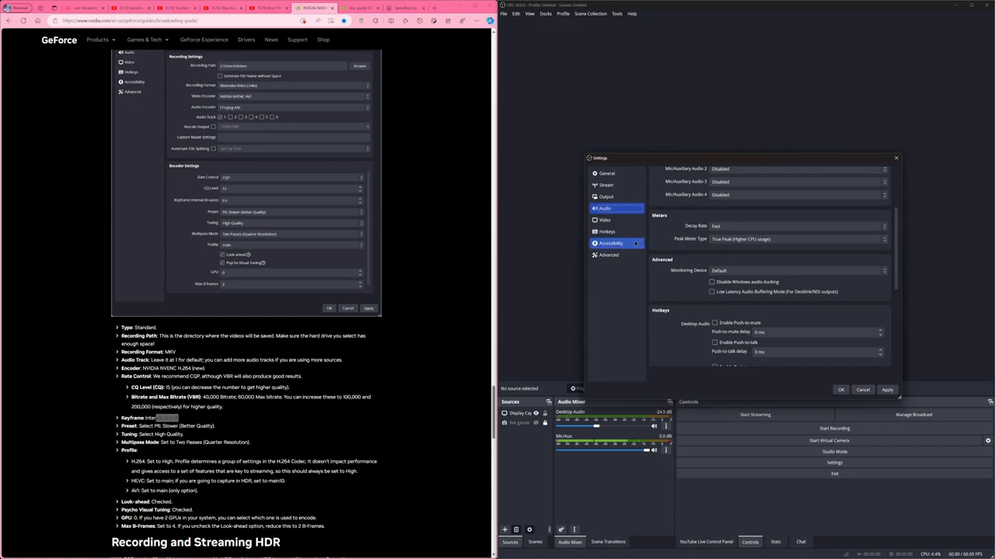
pyautogui.click(612, 255)
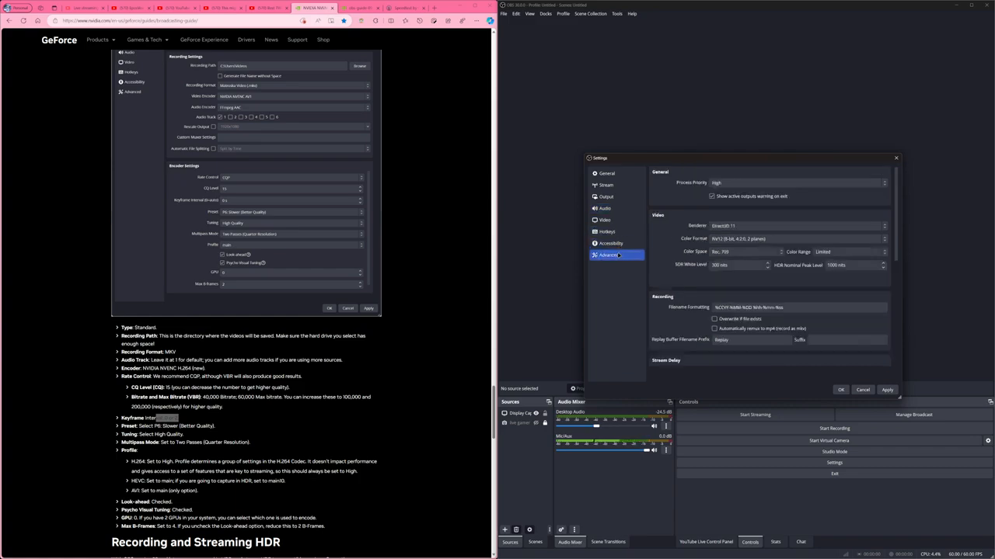
pyautogui.click(742, 241)
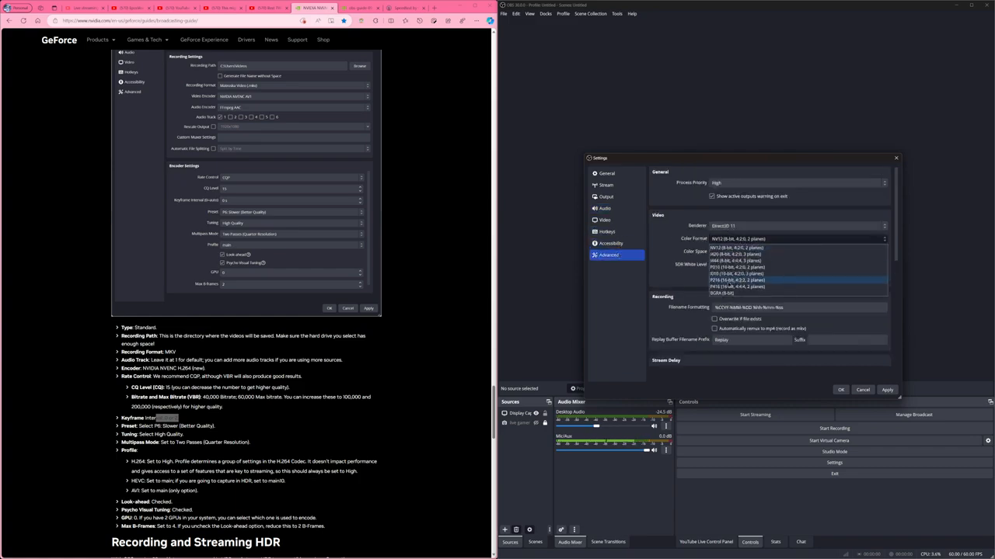
pyautogui.click(735, 266)
pyautogui.click(739, 252)
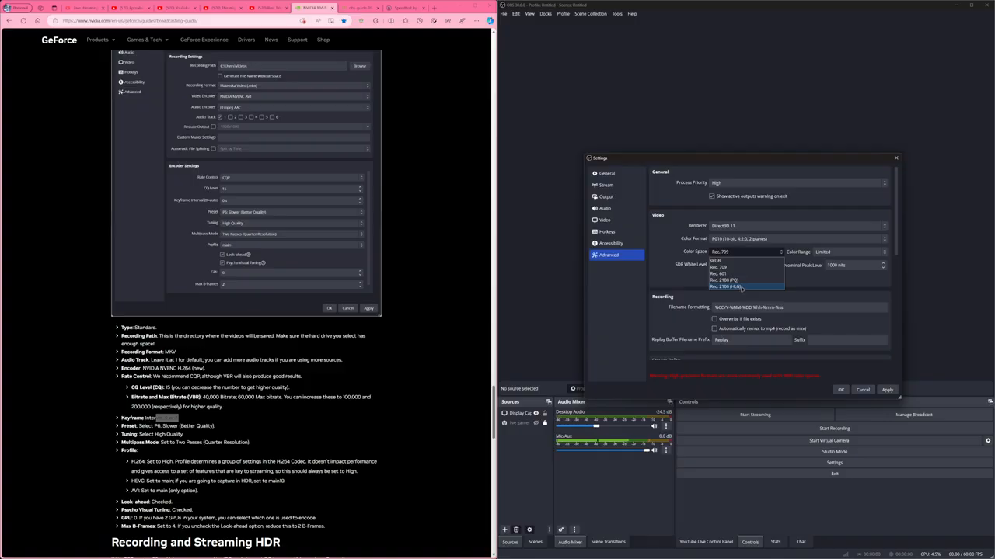
pyautogui.click(738, 280)
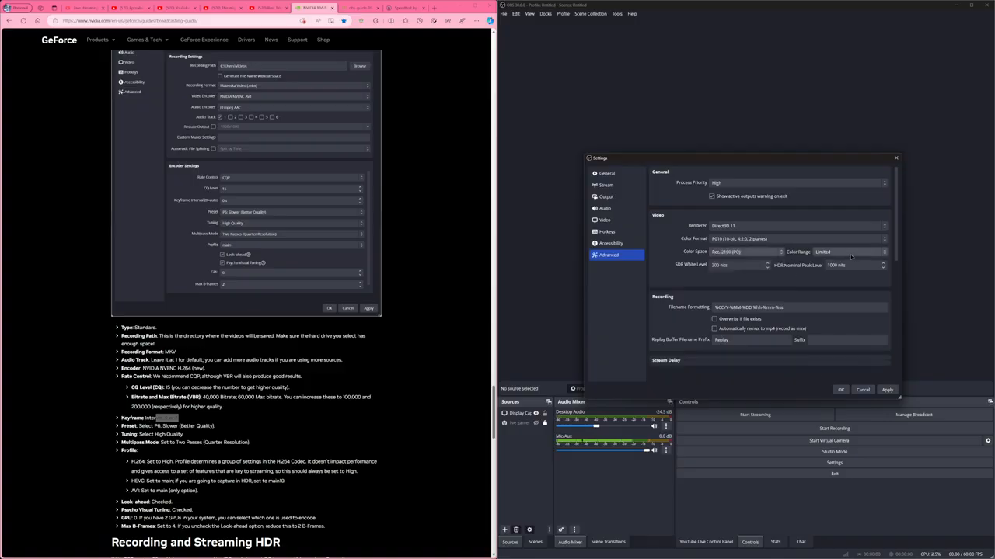
pyautogui.press('Tab')
pyautogui.press('Tab')
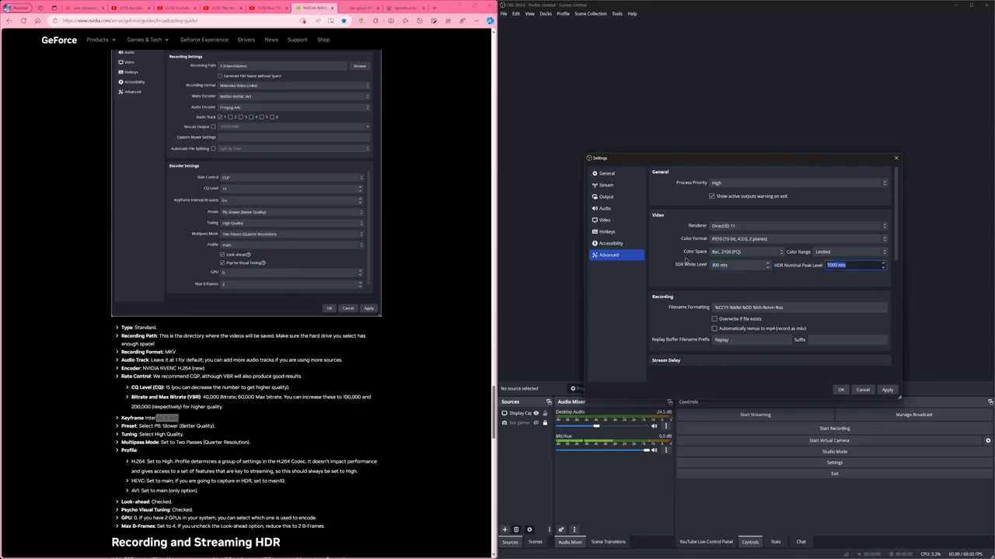
# Restore the color space to Rec. 709 and the color format to NV12 (8-bit, 4:2:0, 2 planes).
pyautogui.click(738, 252)
pyautogui.click(738, 269)
pyautogui.click(743, 240)
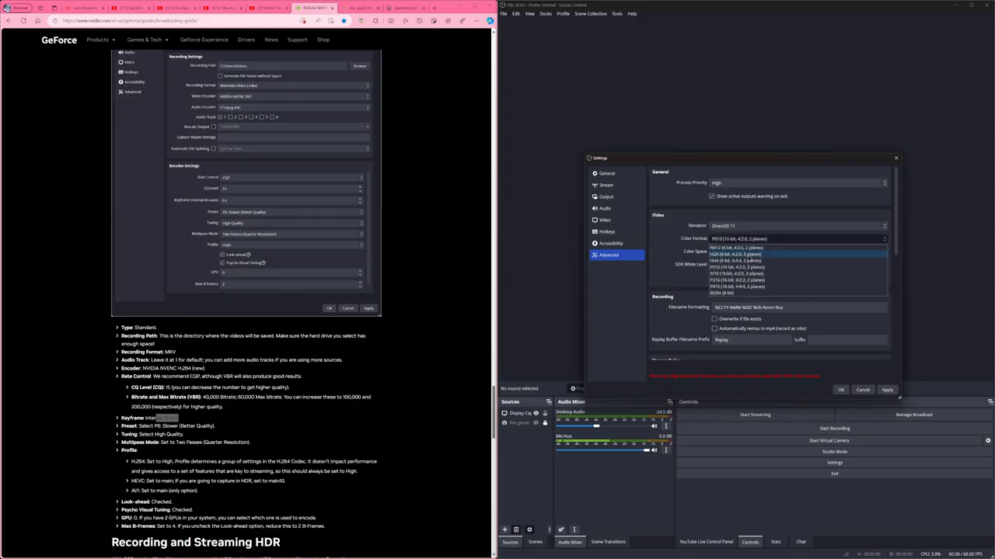
pyautogui.click(743, 248)
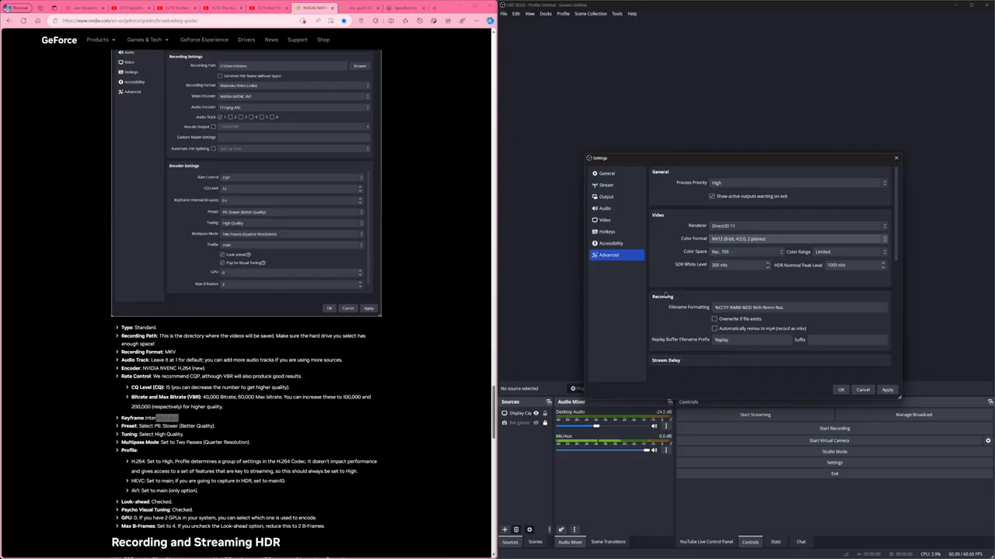
# Review the remaining advanced settings plus the accessibility, hotkey and video settings, and close the settings without applying.
pyautogui.scroll(-3, 682, 281)
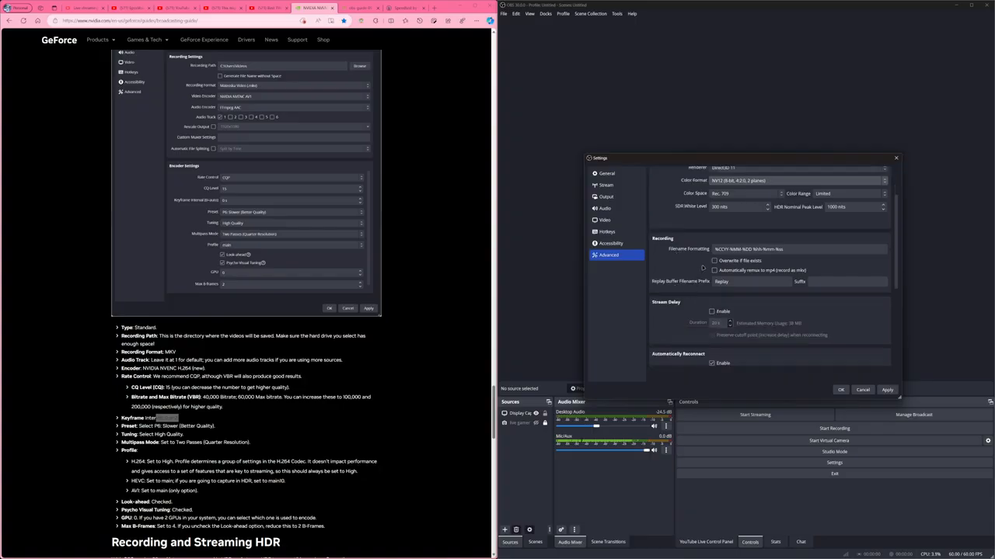
pyautogui.scroll(-3, 686, 330)
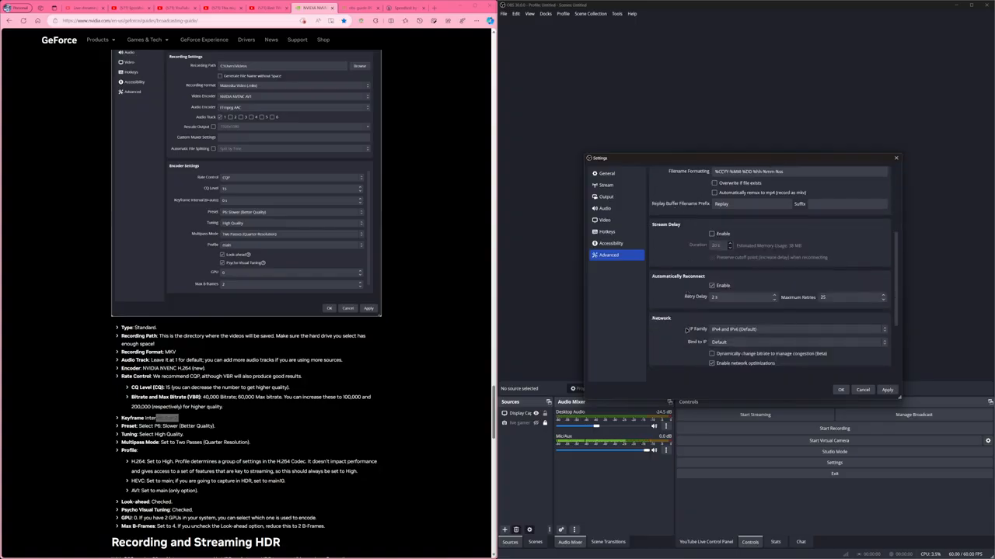
pyautogui.scroll(5, 686, 330)
pyautogui.scroll(2, 682, 320)
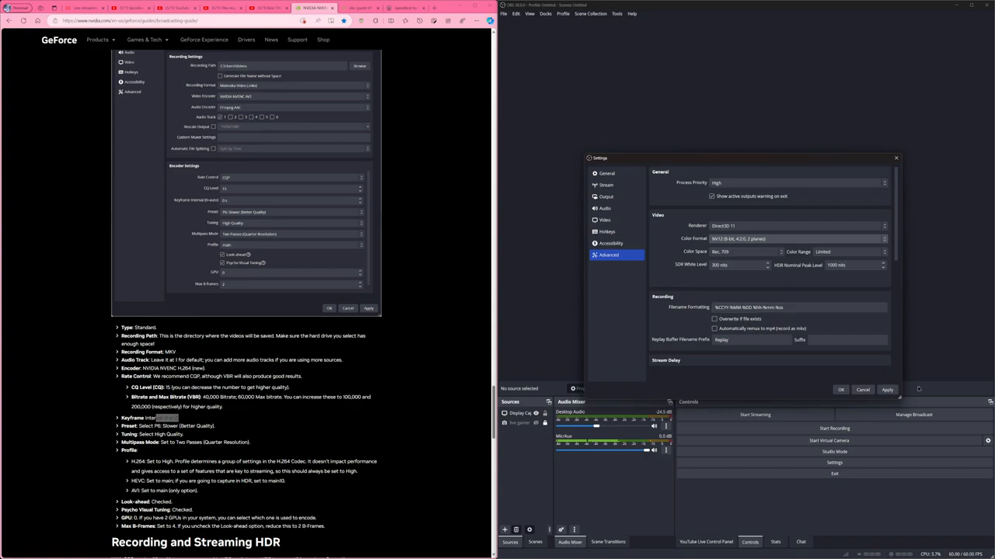
pyautogui.click(610, 243)
pyautogui.click(606, 232)
pyautogui.click(606, 221)
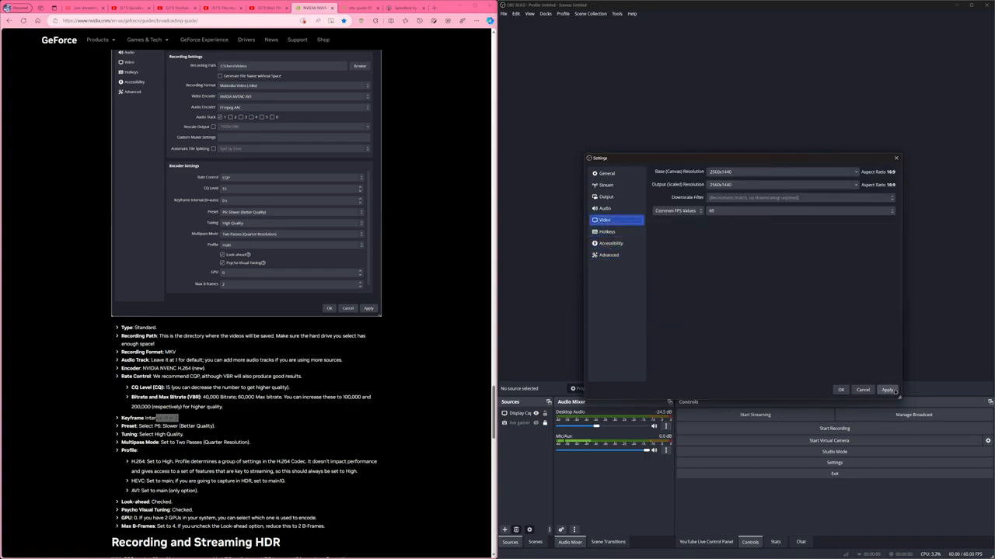
pyautogui.click(862, 390)
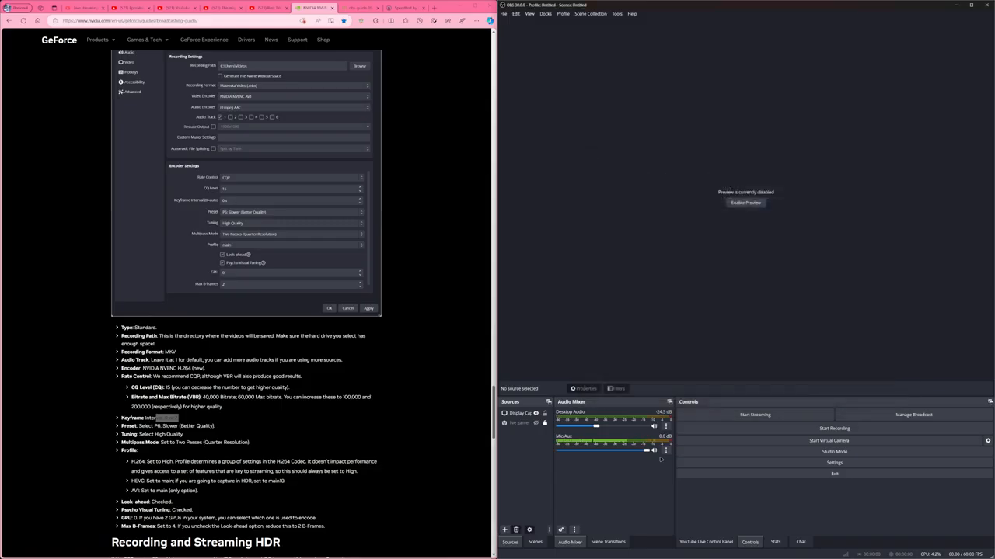
# Check for program updates and dismiss the result.
pyautogui.click(633, 14)
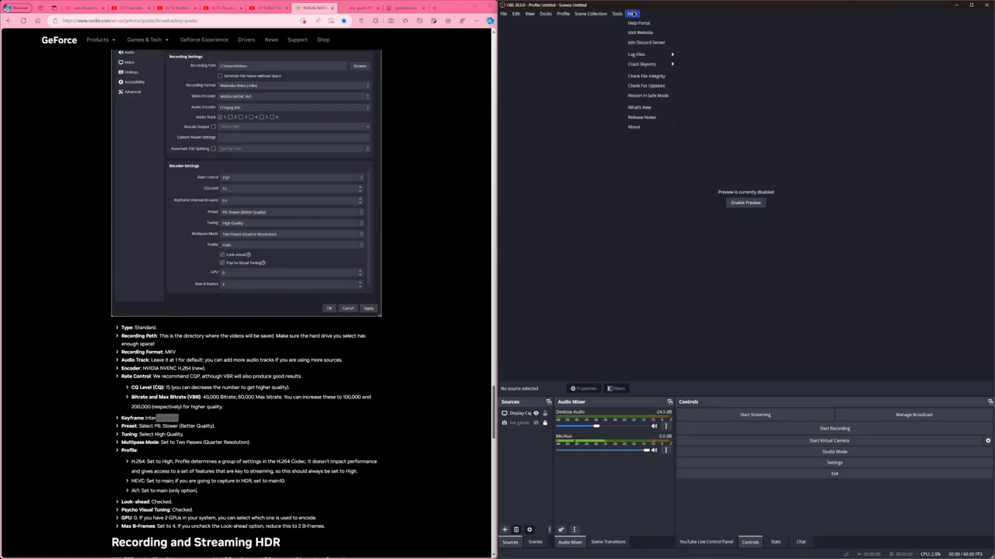
pyautogui.click(645, 85)
pyautogui.click(774, 288)
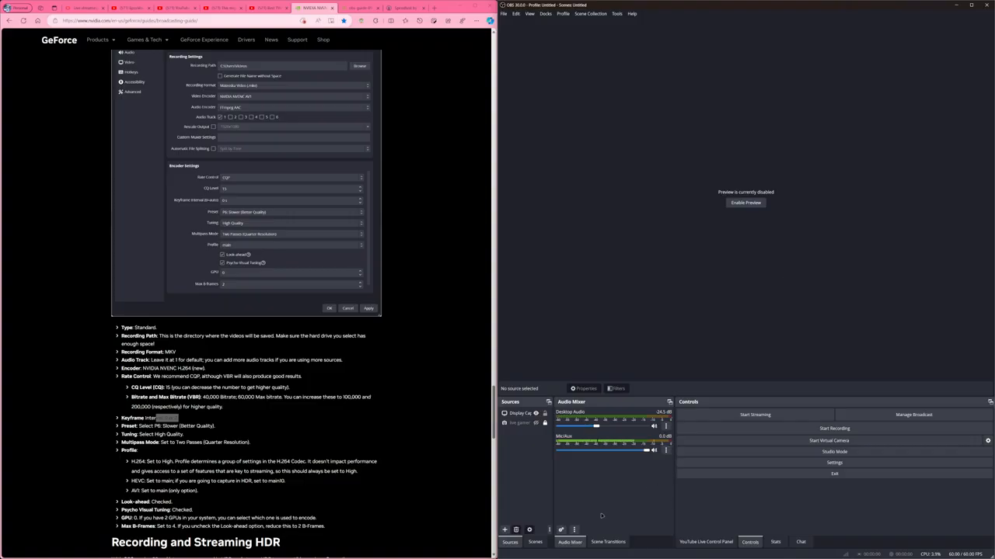
# Turn off Active Sources Only in the advanced audio properties, widen the window, and review the track assignments.
pyautogui.rightClick(592, 498)
pyautogui.click(616, 531)
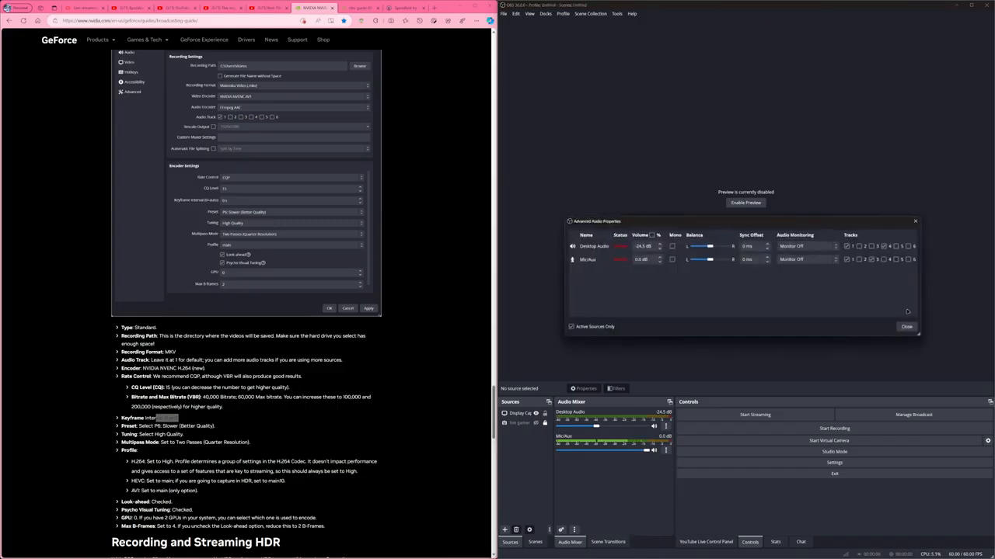
pyautogui.click(572, 327)
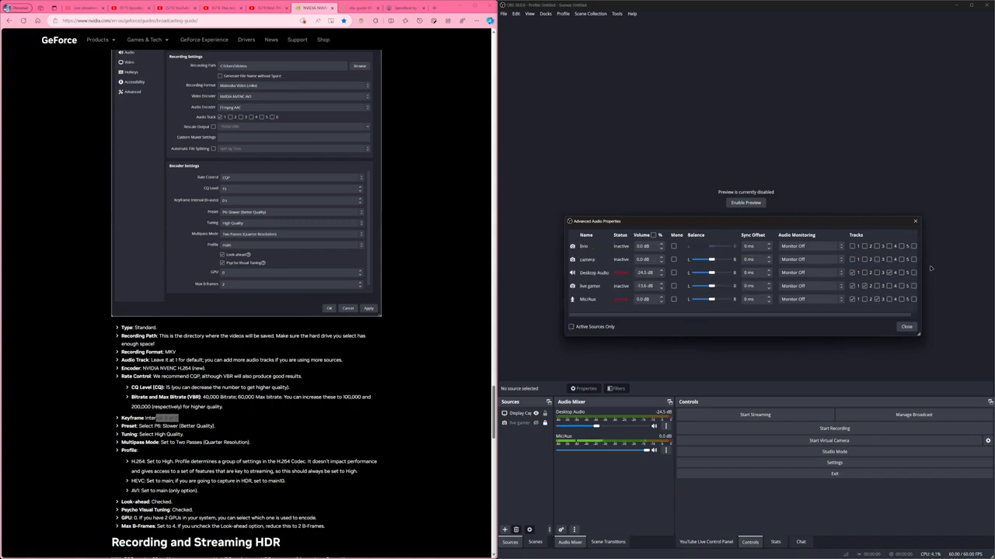
pyautogui.moveTo(923, 269); pyautogui.dragTo(962, 269)
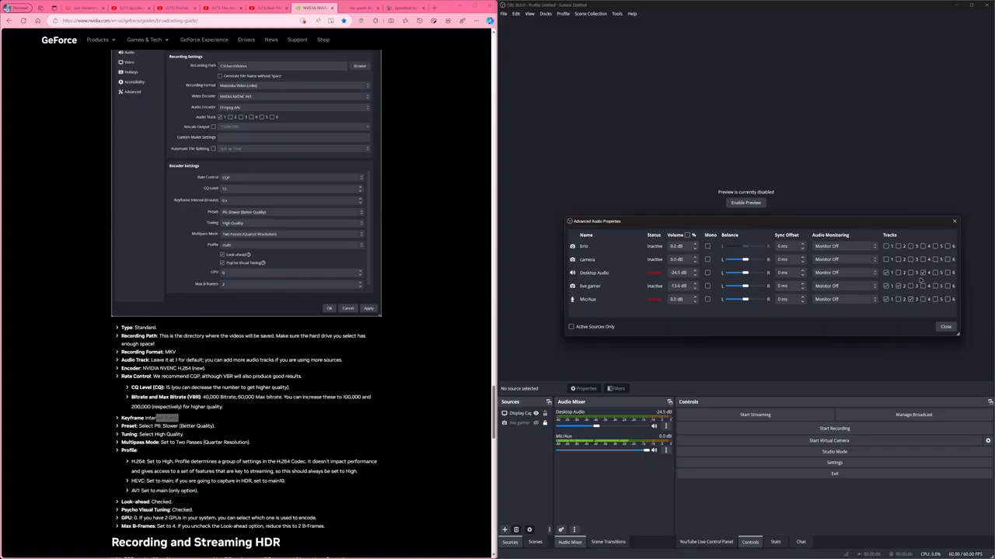
pyautogui.click(922, 273)
pyautogui.click(922, 272)
pyautogui.click(945, 326)
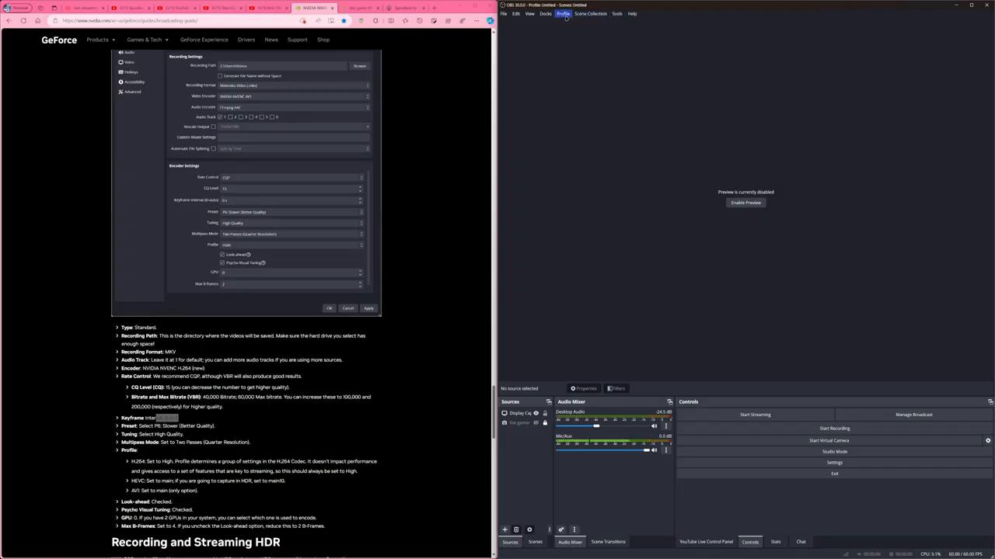
# Show the Stats dock, maximize the program window, and review the list of available docks.
pyautogui.click(775, 543)
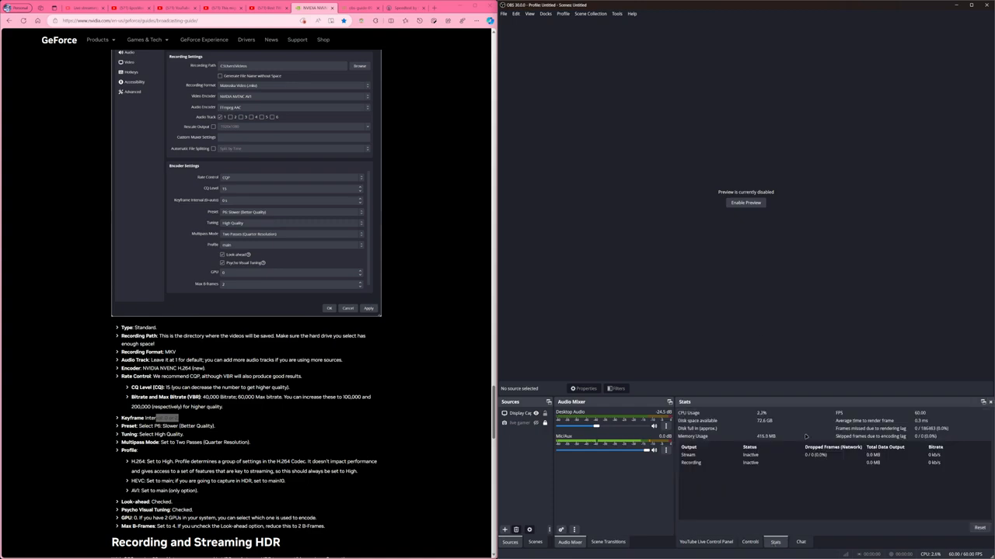
pyautogui.click(971, 4)
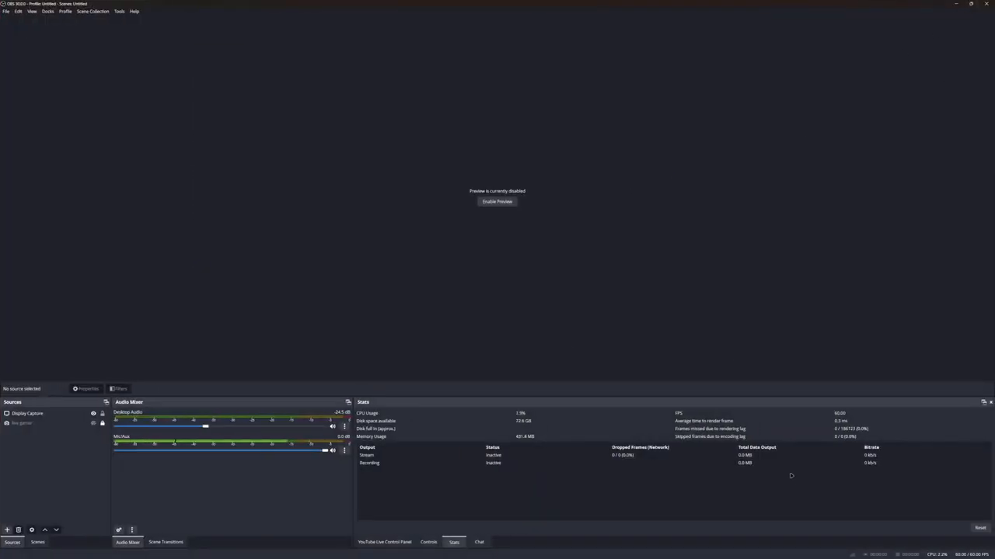
pyautogui.click(46, 13)
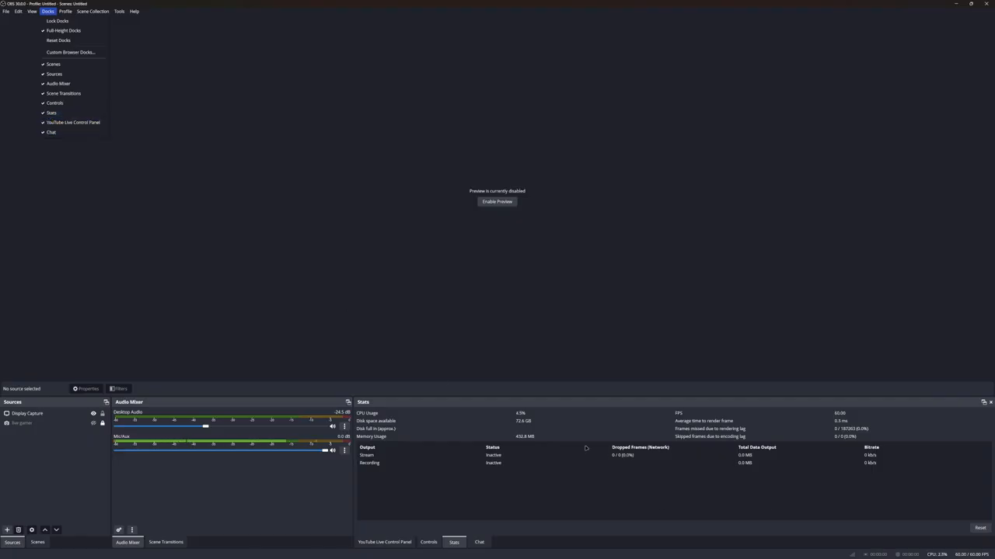
pyautogui.click(815, 509)
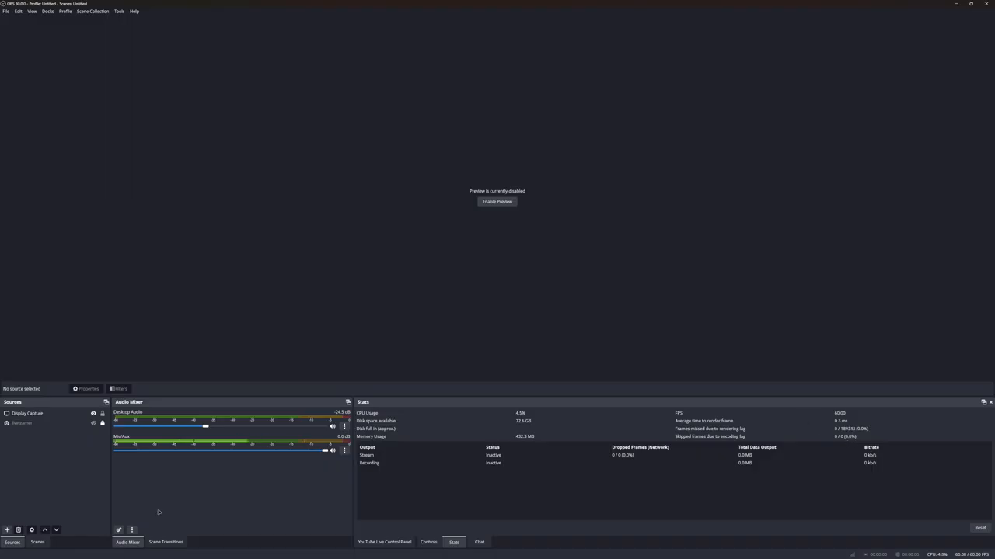
# View the Chat dock and the YouTube Live Control Panel dock.
pyautogui.moveTo(187, 558)
pyautogui.click(479, 543)
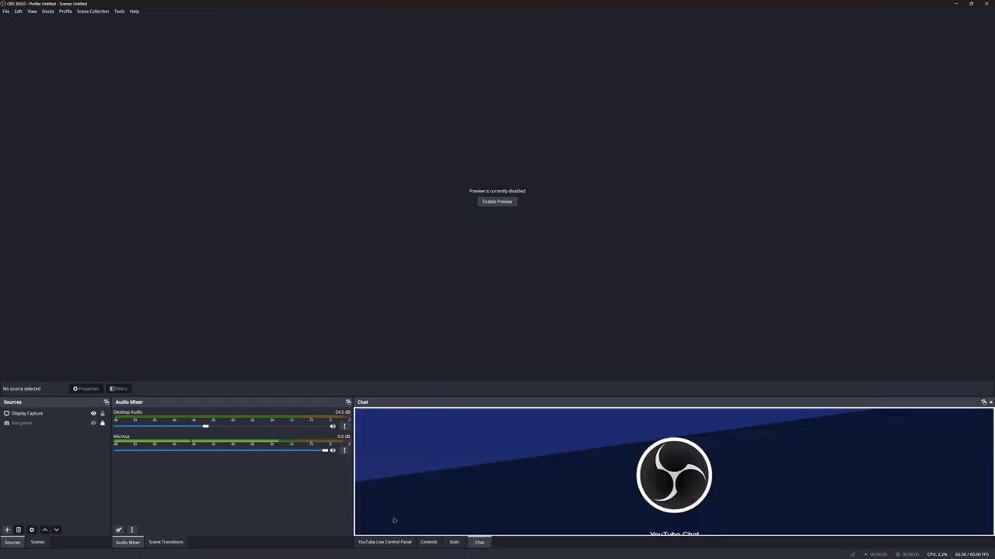
pyautogui.click(385, 542)
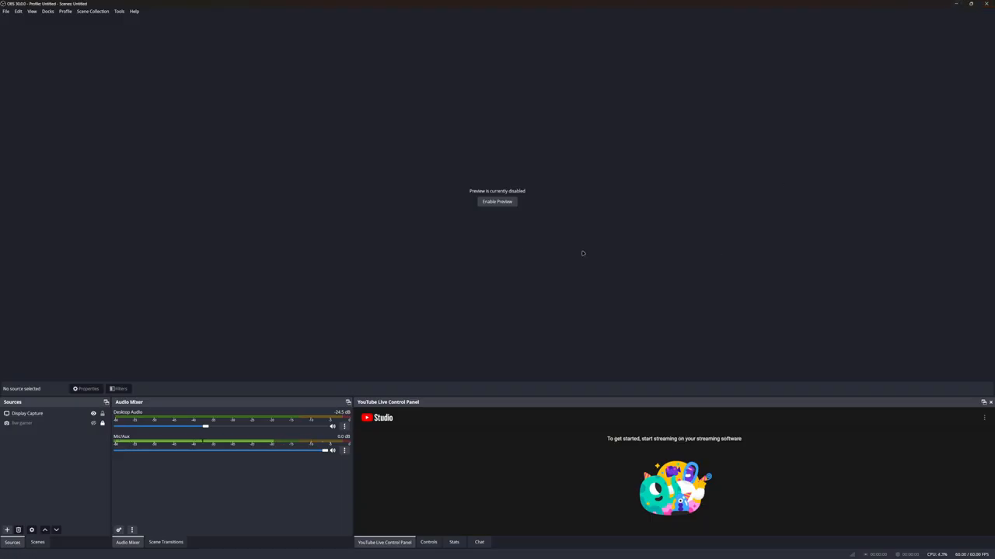
# Open the properties of the live gamer source and review its resolution and FPS choices.
pyautogui.click(40, 423)
pyautogui.rightClick(40, 424)
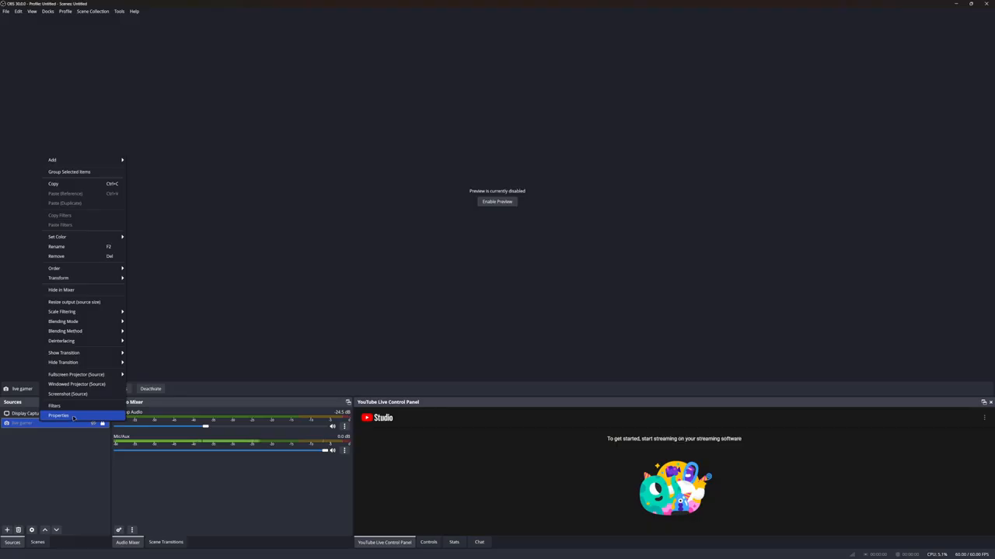
pyautogui.click(74, 416)
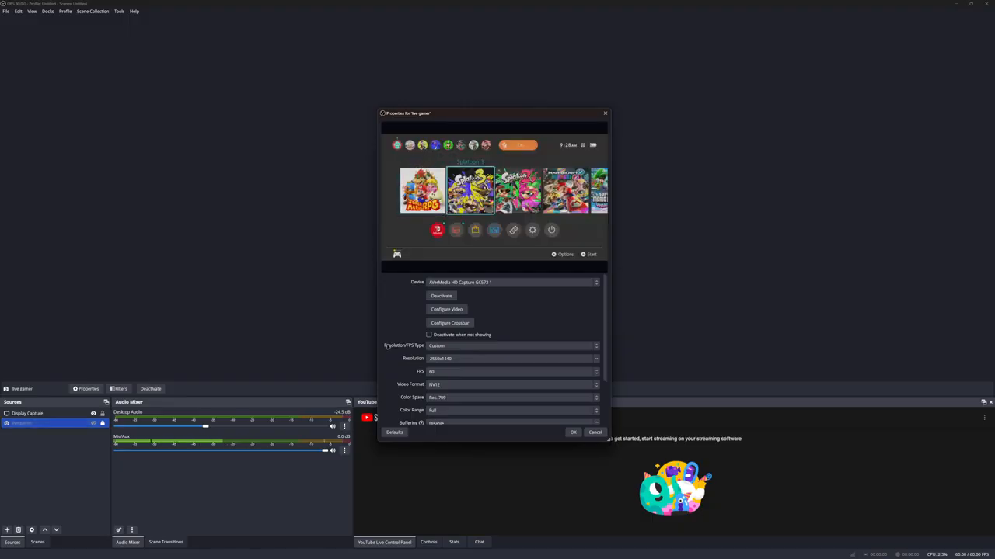
pyautogui.click(596, 359)
pyautogui.click(598, 360)
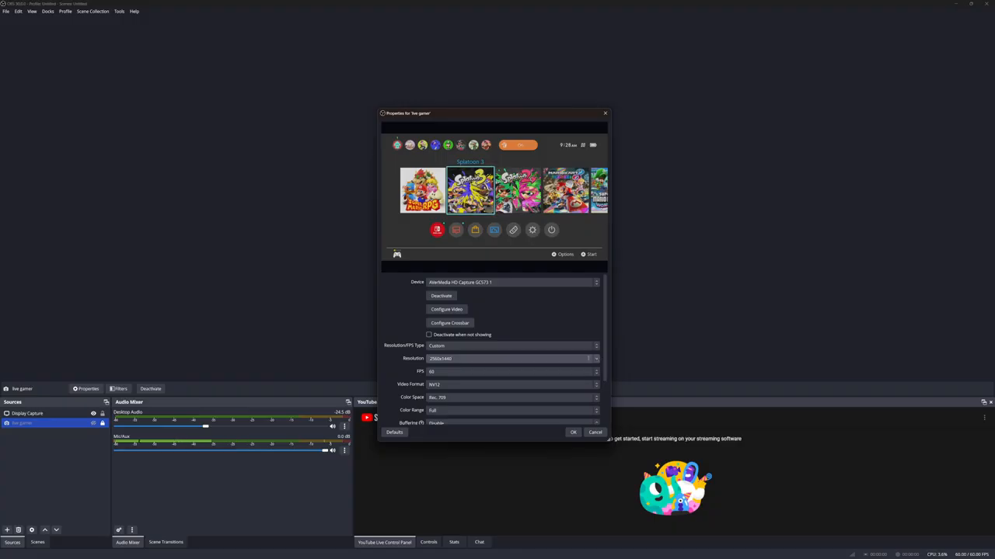
pyautogui.click(461, 372)
pyautogui.click(459, 374)
# Review the video format and color space choices of the live gamer source, and set its color range to Limited.
pyautogui.click(457, 384)
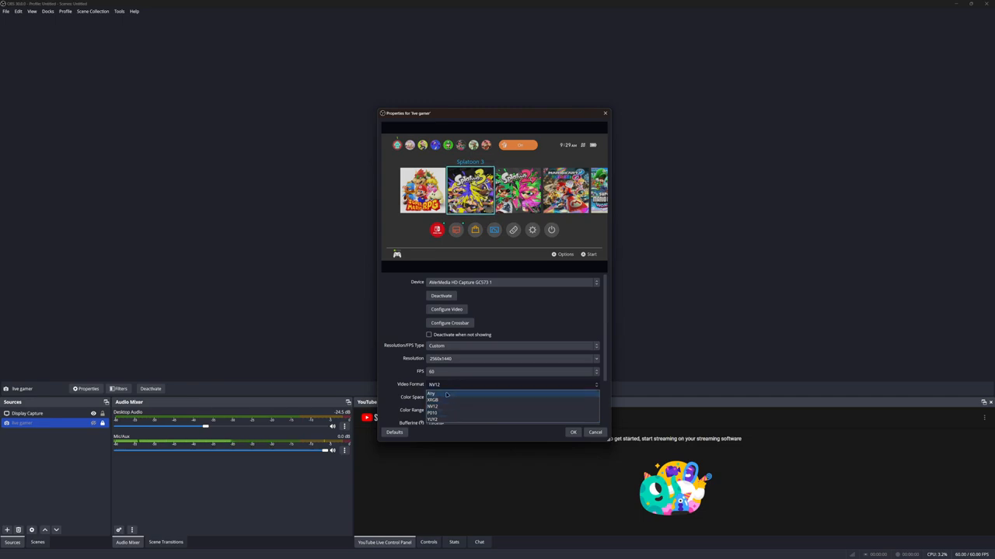
pyautogui.click(444, 387)
pyautogui.click(444, 400)
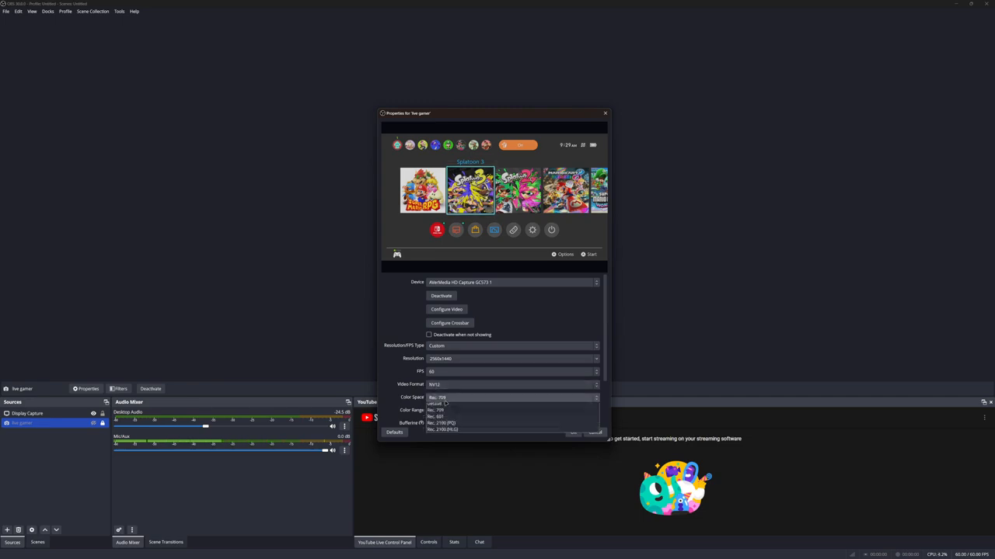
pyautogui.click(444, 400)
pyautogui.click(446, 412)
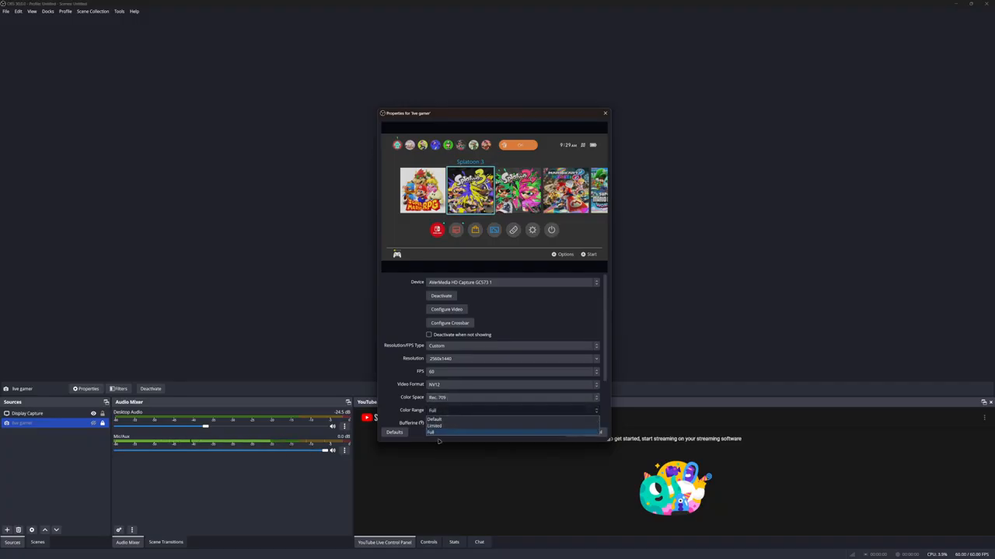
pyautogui.click(440, 426)
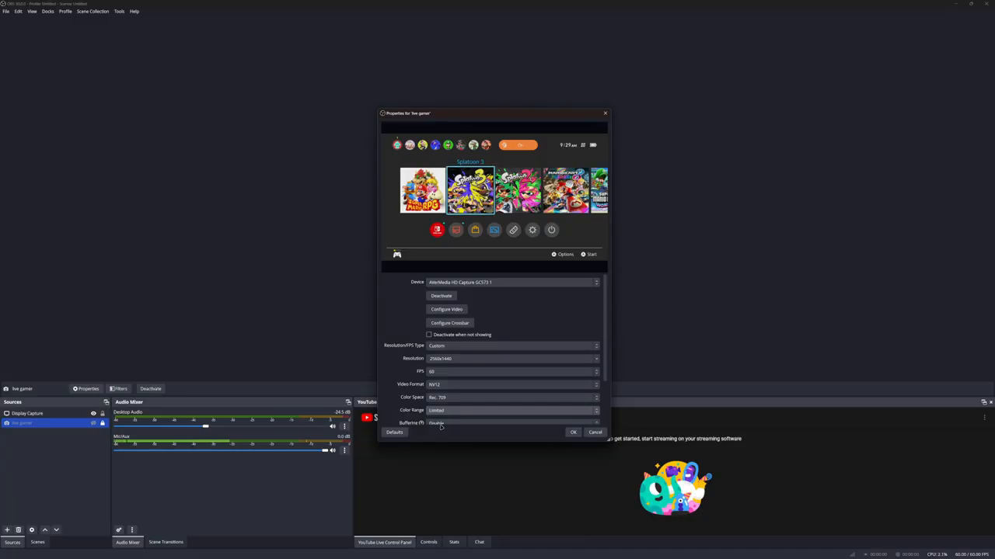
# Set the color range of the live gamer source to Full.
pyautogui.click(440, 423)
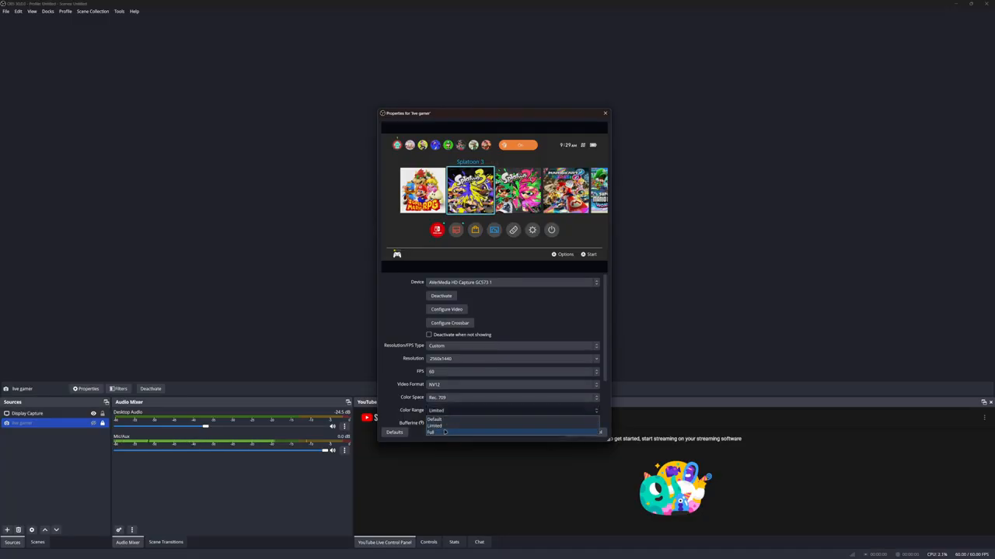
pyautogui.click(445, 432)
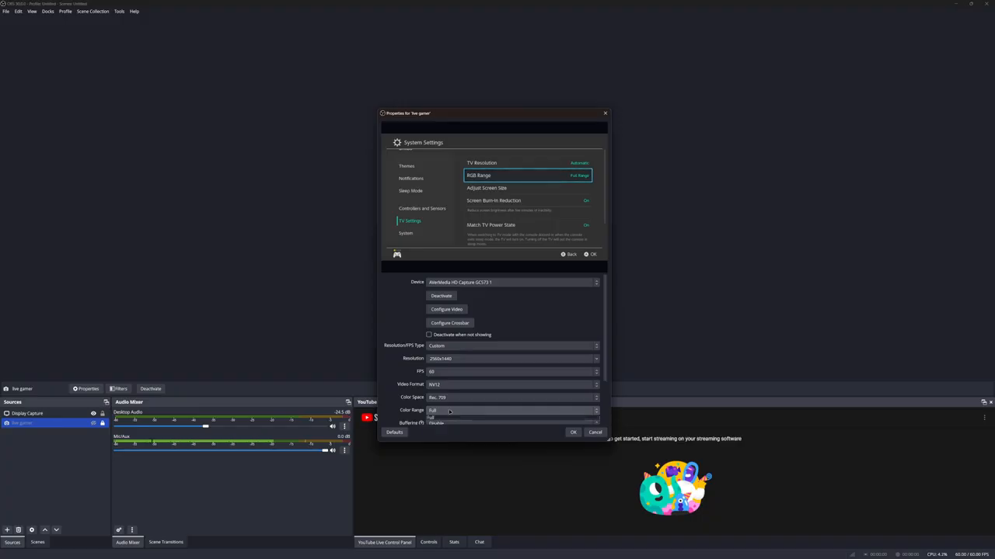
pyautogui.click(449, 411)
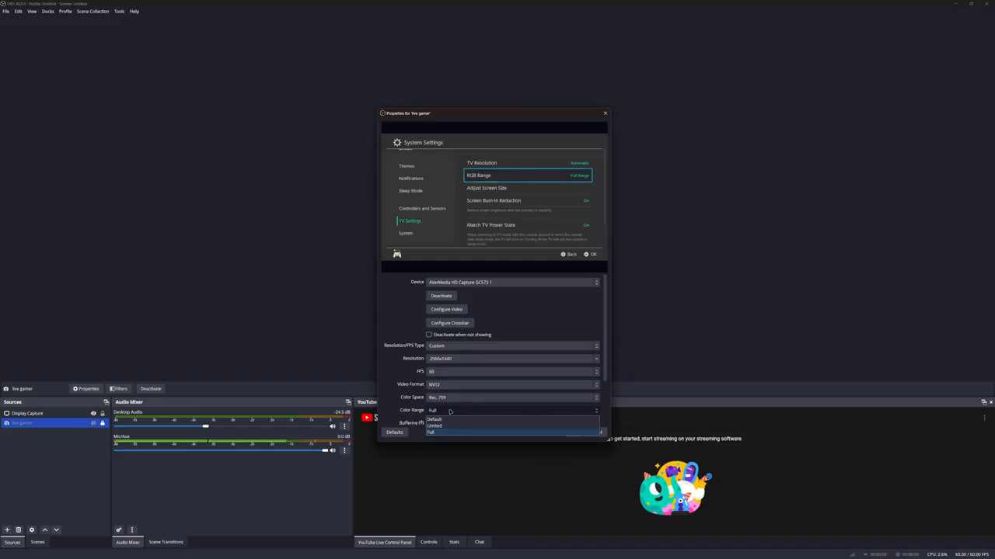
pyautogui.click(435, 434)
pyautogui.click(438, 411)
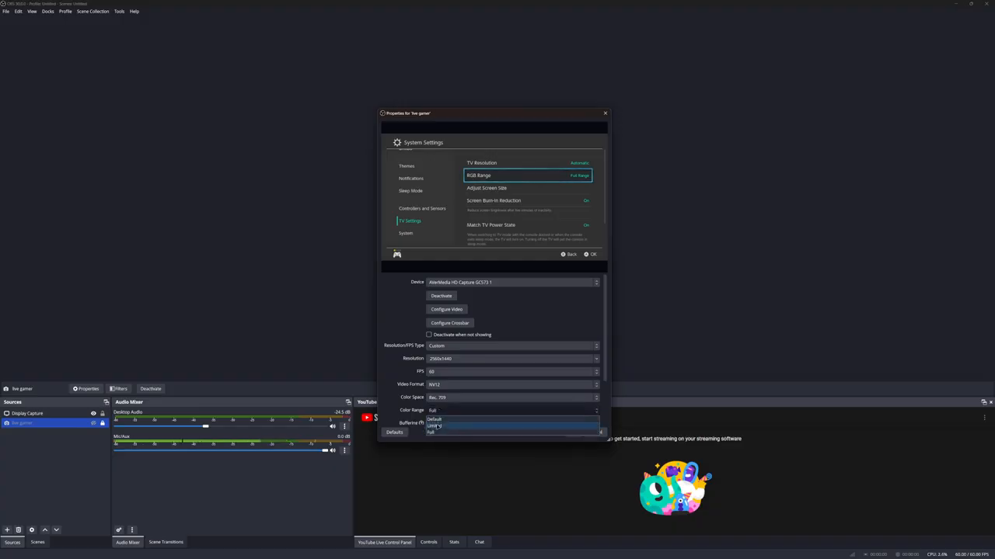
pyautogui.click(438, 433)
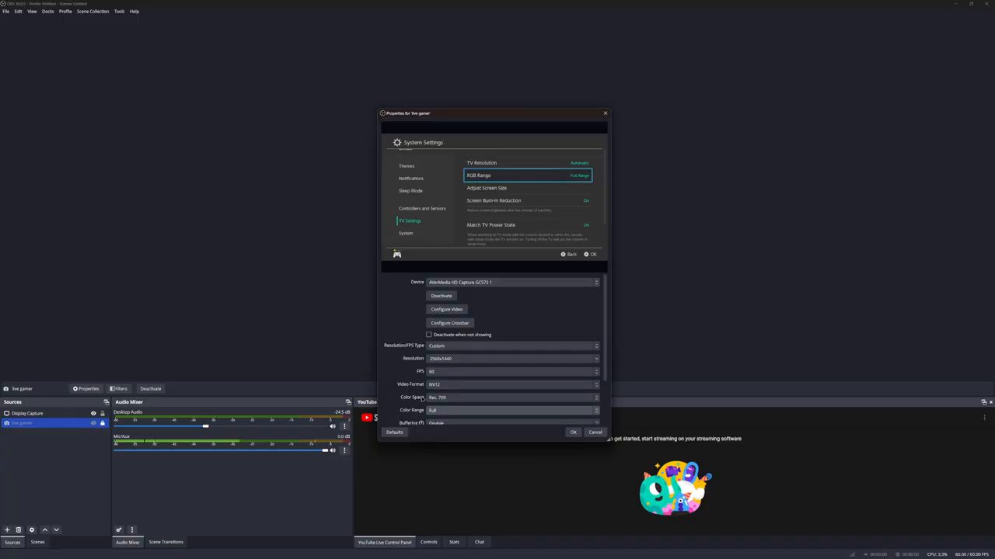
pyautogui.click(435, 410)
pyautogui.click(442, 433)
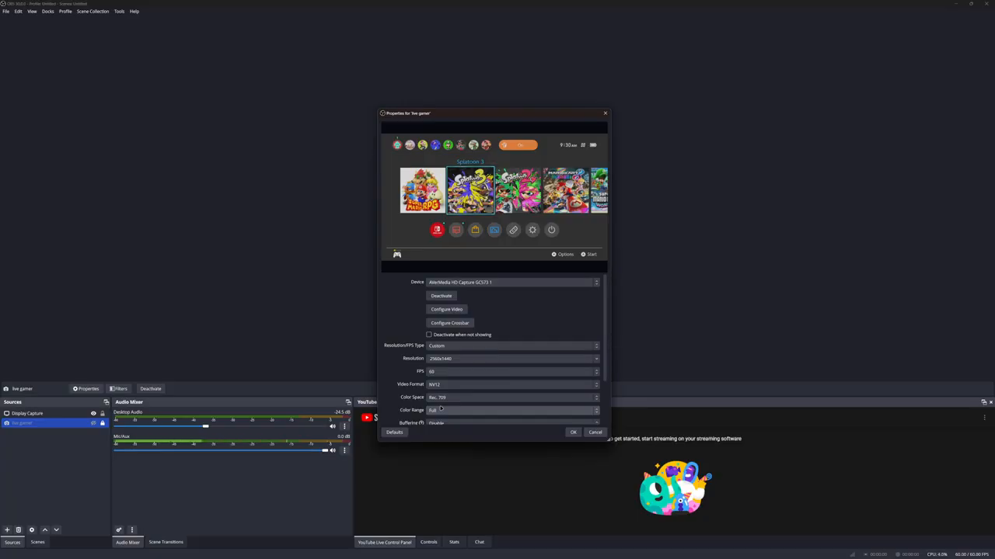
pyautogui.click(112, 552)
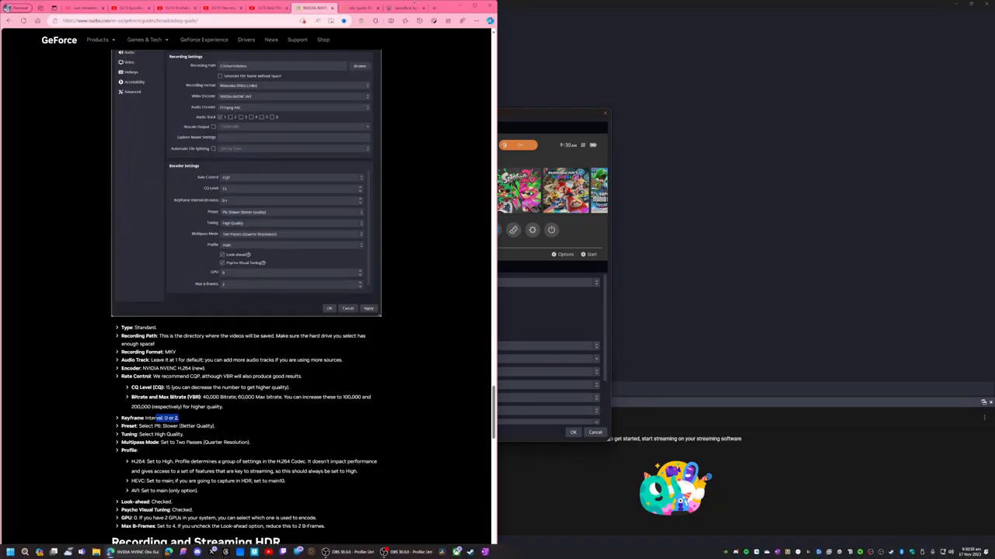
pyautogui.click(434, 8)
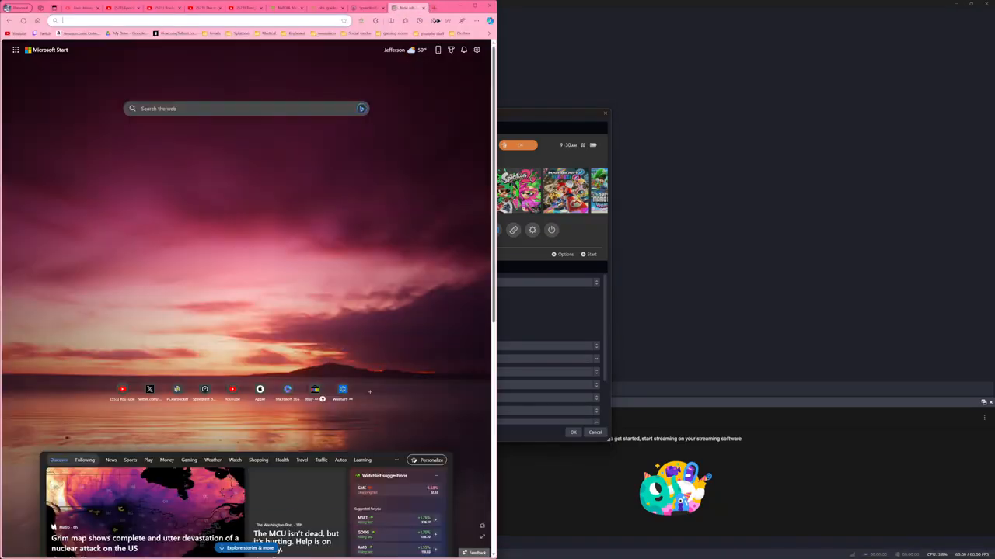
pyautogui.click(18, 33)
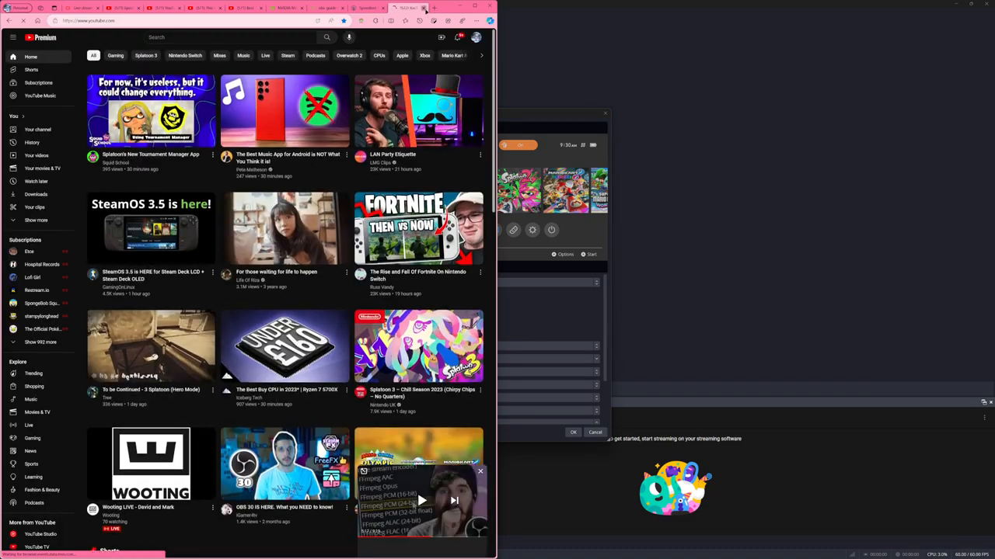
pyautogui.click(425, 8)
pyautogui.click(459, 6)
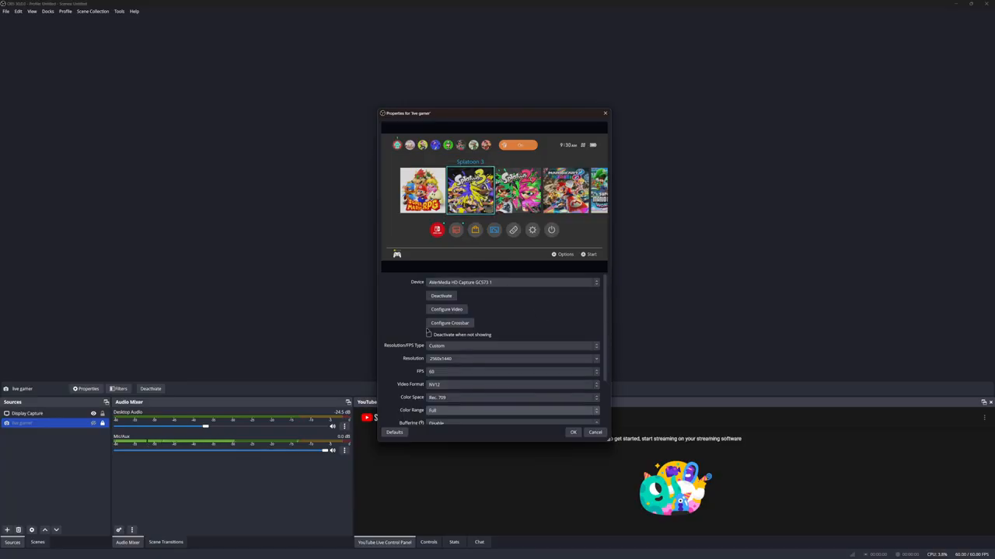
# Review the resolution, buffering and color range choices of the live gamer source, and close its properties without saving.
pyautogui.doubleClick(459, 359)
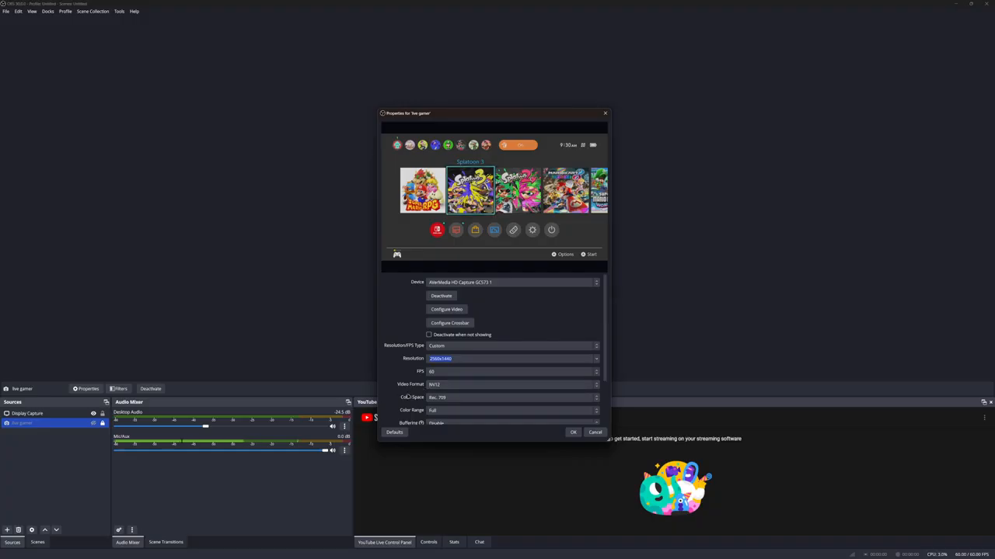
pyautogui.scroll(-3, 441, 395)
pyautogui.click(464, 329)
pyautogui.click(464, 329)
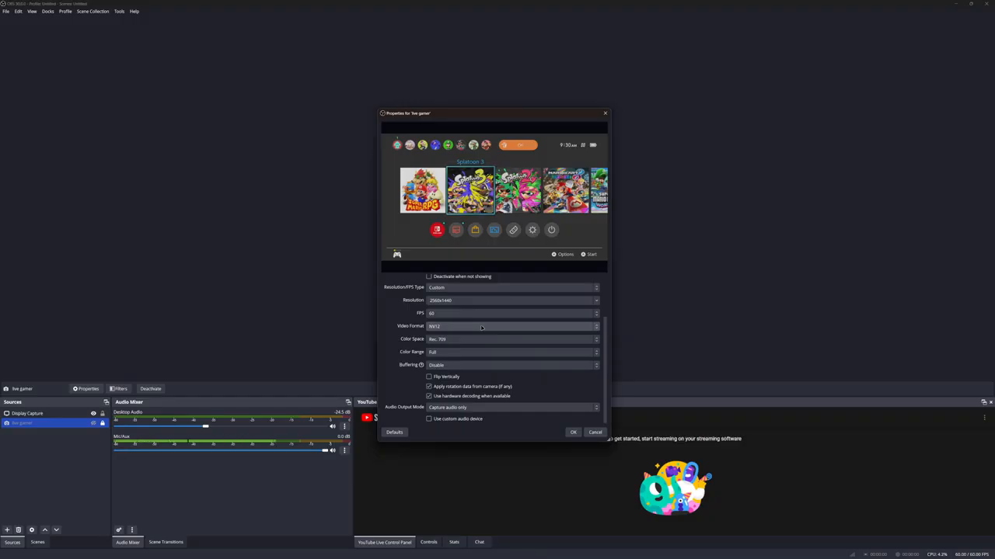
pyautogui.click(448, 366)
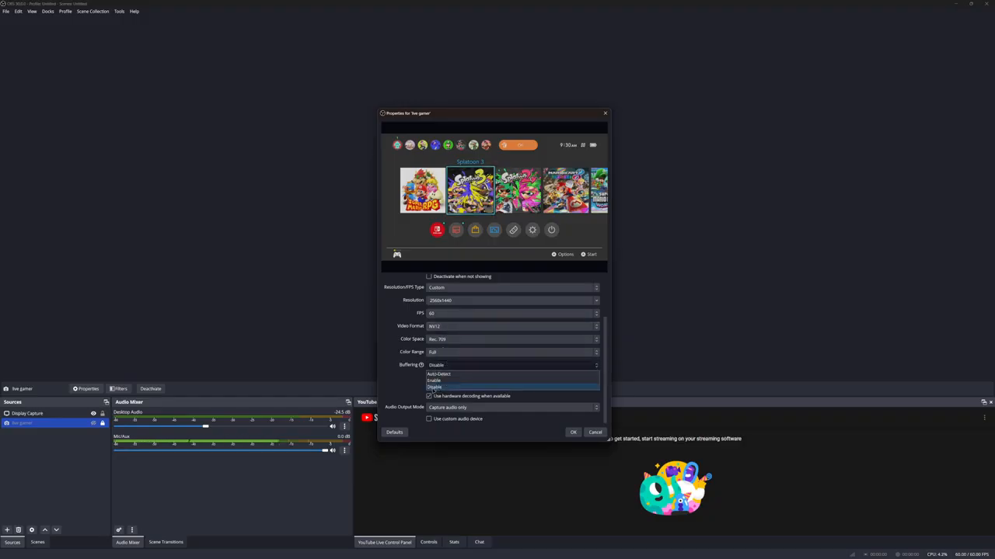
pyautogui.click(433, 387)
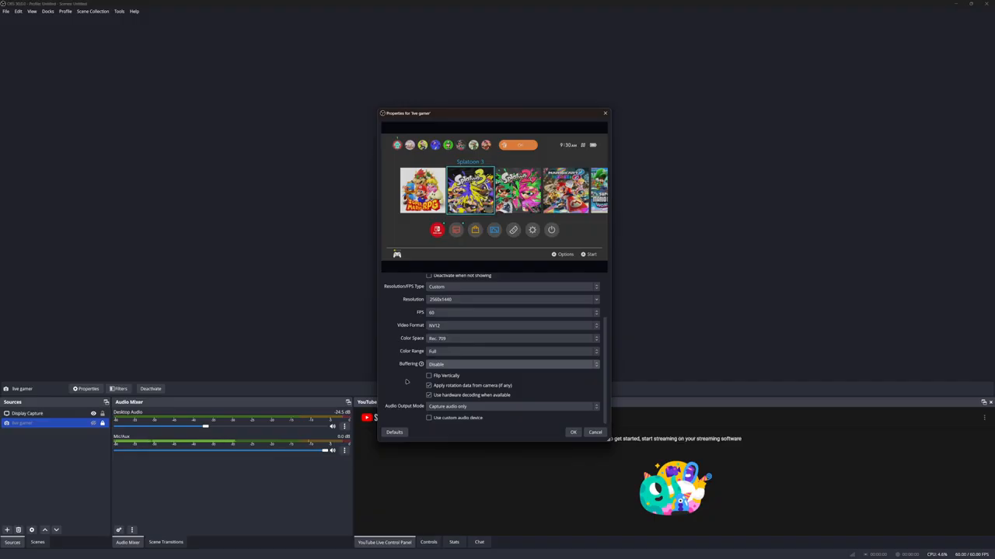
pyautogui.click(431, 352)
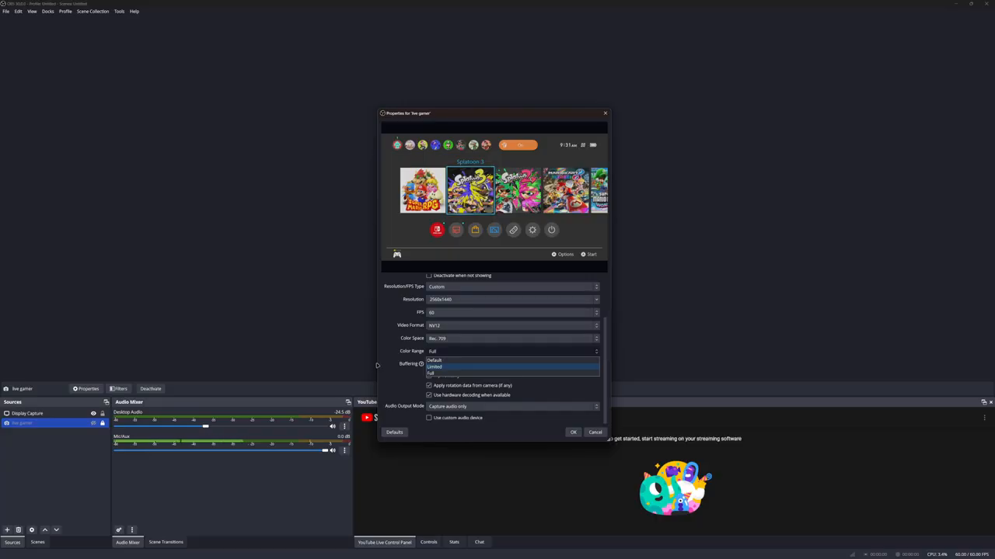
pyautogui.click(376, 365)
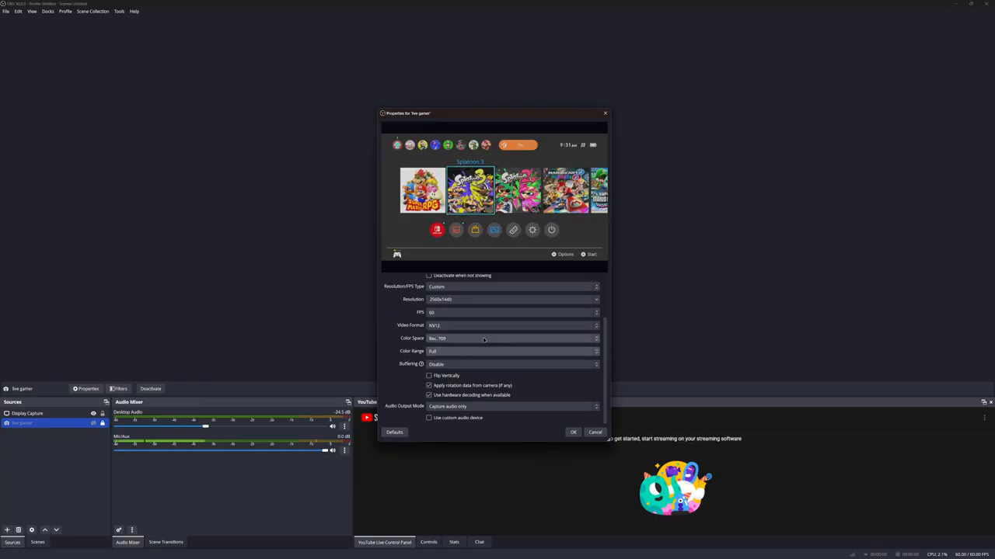
pyautogui.click(595, 432)
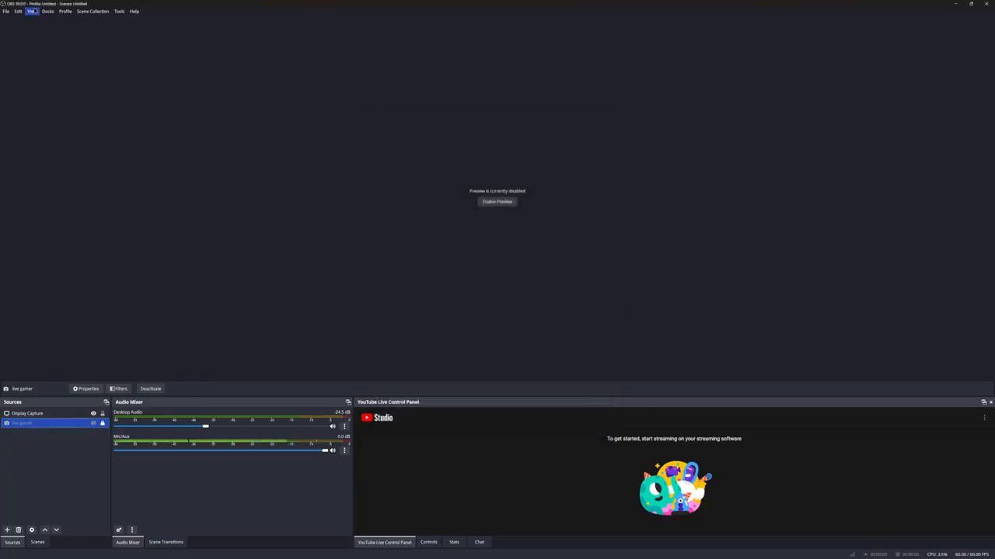
# Switch to the browser, maximize its window, and open the YouTube Studio live streaming page.
pyautogui.click(168, 552)
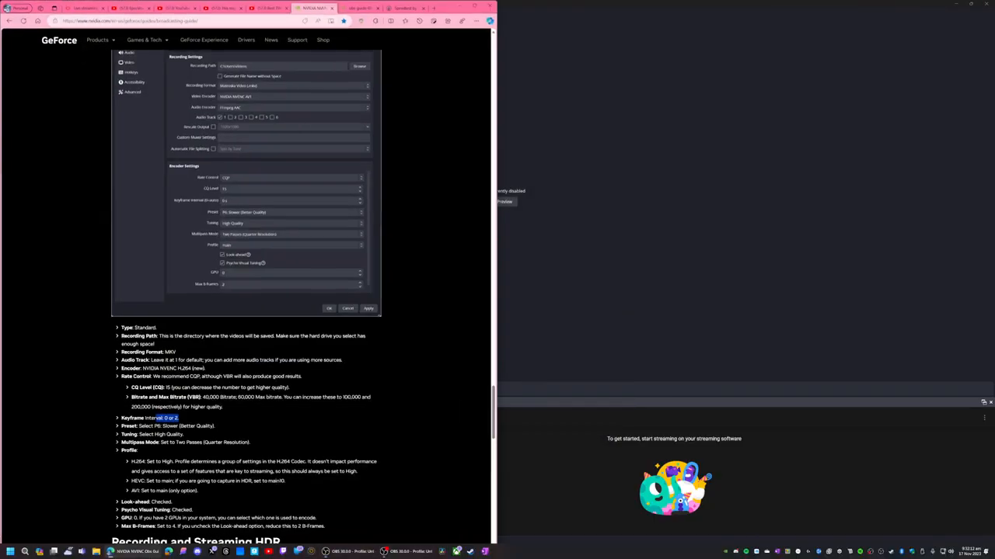
pyautogui.click(472, 6)
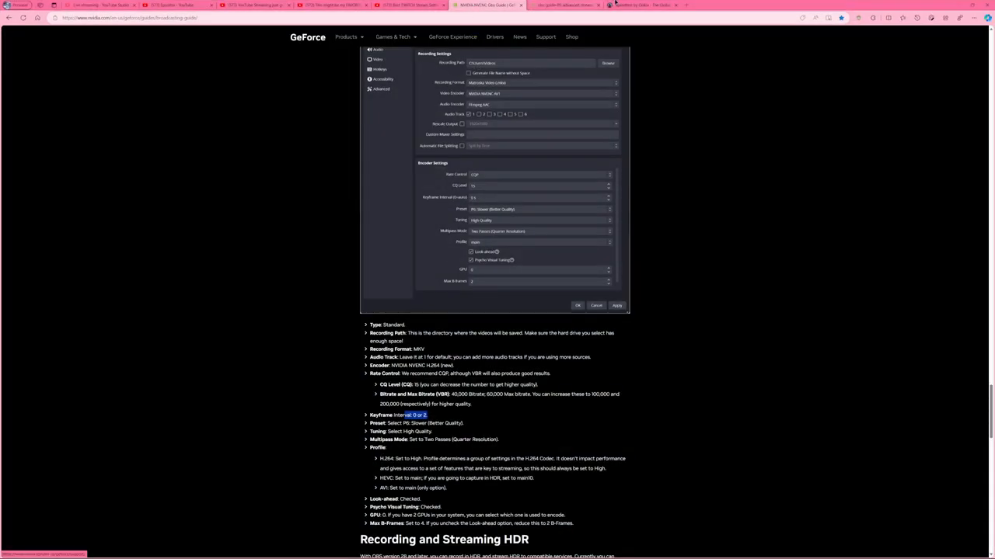
pyautogui.click(406, 4)
pyautogui.click(332, 3)
pyautogui.click(253, 3)
pyautogui.click(158, 3)
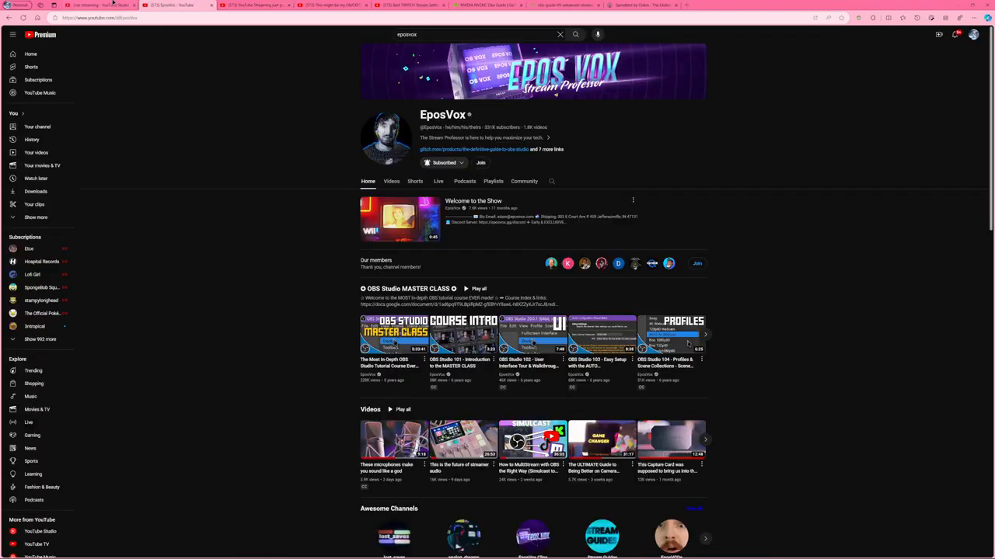
pyautogui.click(98, 5)
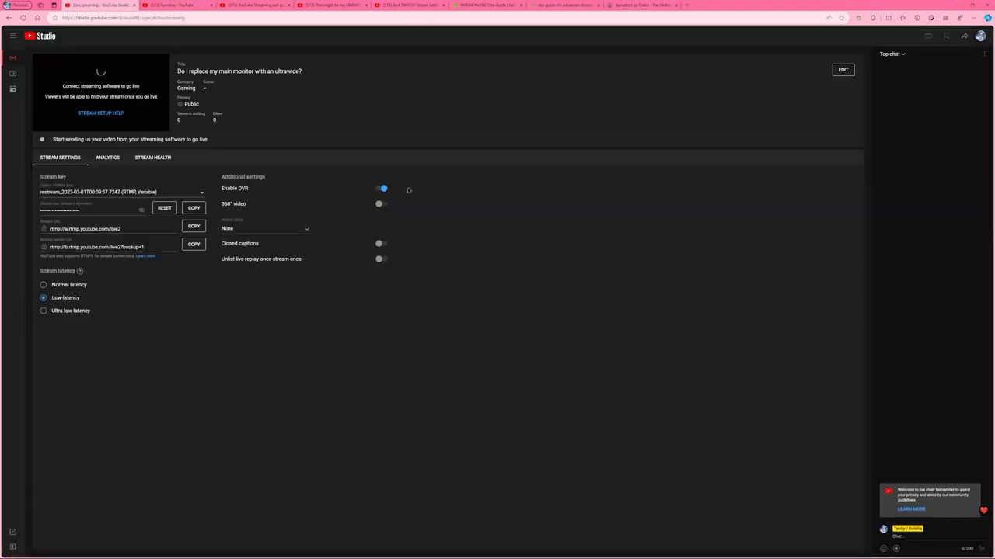
# Open the live stream's edit settings and review its details through to the comments and ratings section.
pyautogui.click(842, 70)
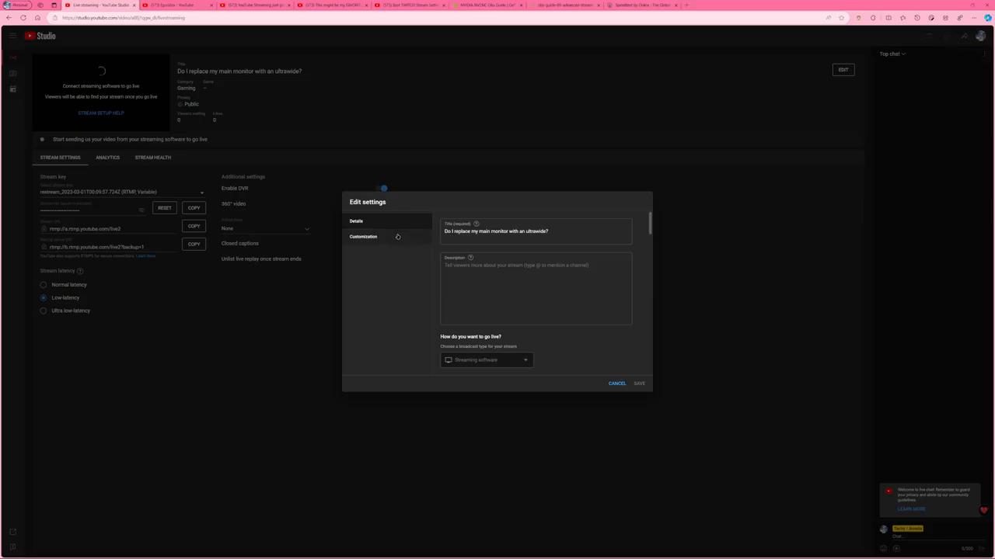
pyautogui.scroll(-8, 531, 307)
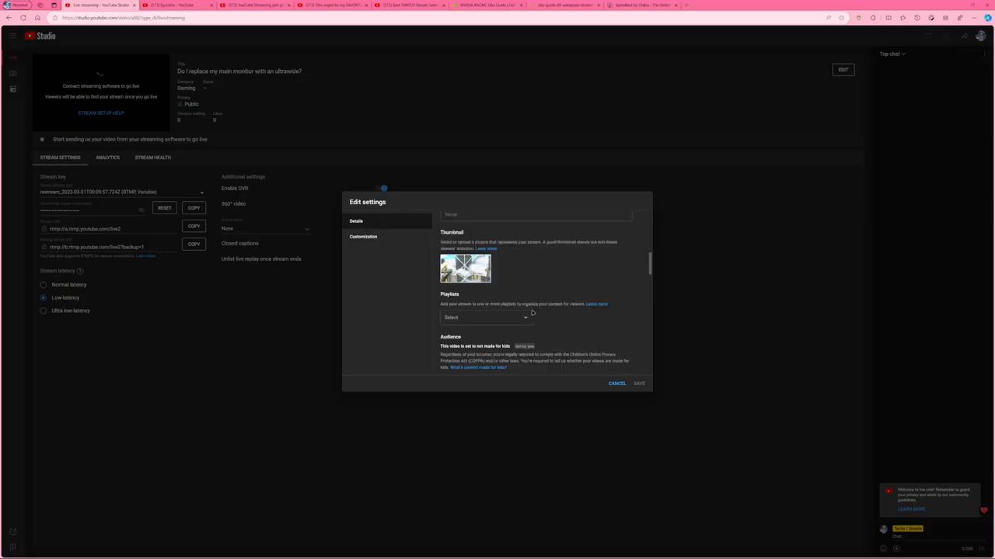
pyautogui.scroll(-6, 532, 312)
pyautogui.scroll(1, 465, 299)
pyautogui.scroll(1, 465, 299)
pyautogui.scroll(-5, 505, 326)
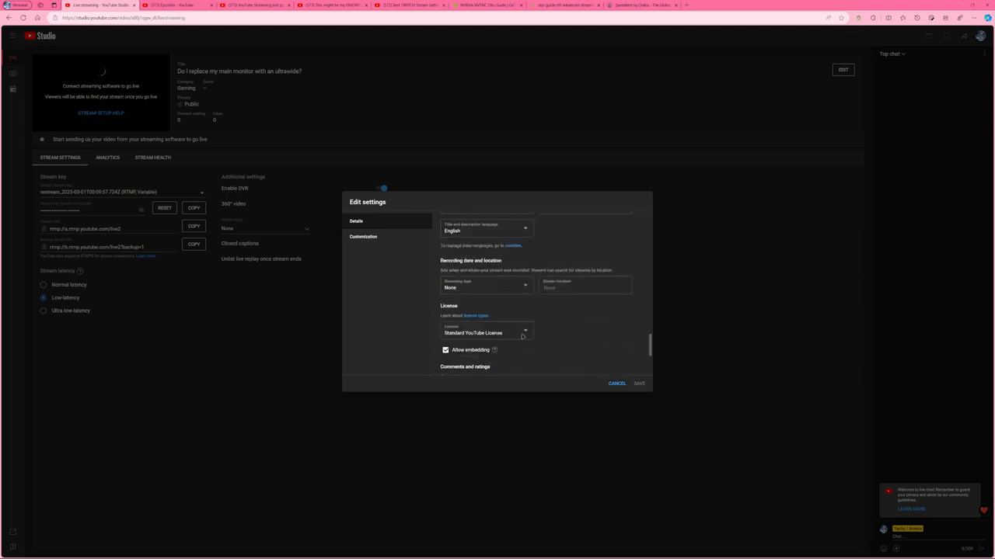
pyautogui.scroll(-1, 517, 333)
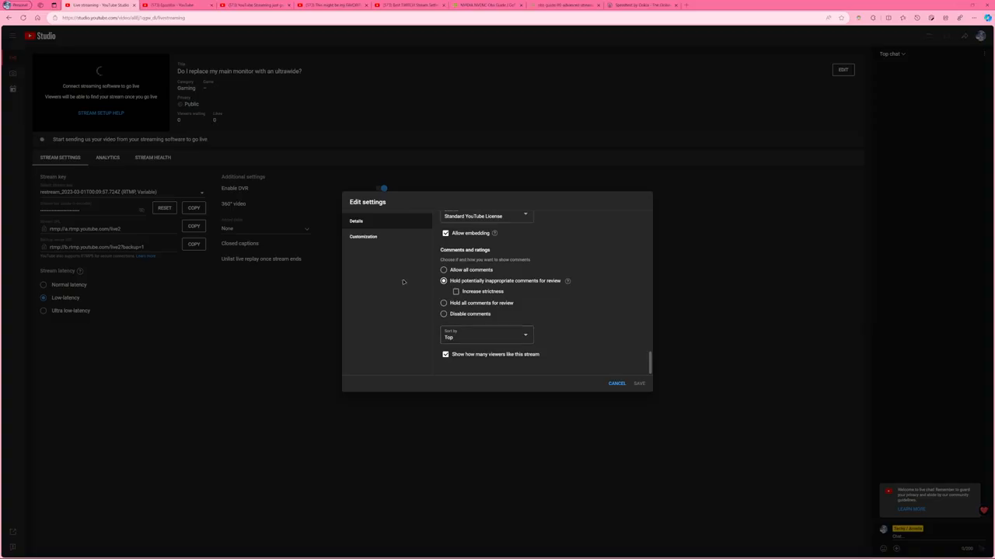
pyautogui.scroll(6, 443, 287)
pyautogui.scroll(-6, 498, 332)
# Check the comment sorting choices, set the stream's comments to Allow all comments, and review the tags and language details.
pyautogui.click(497, 333)
pyautogui.click(482, 344)
pyautogui.click(492, 340)
pyautogui.click(492, 342)
pyautogui.click(445, 269)
pyautogui.scroll(1, 497, 311)
pyautogui.scroll(10, 497, 310)
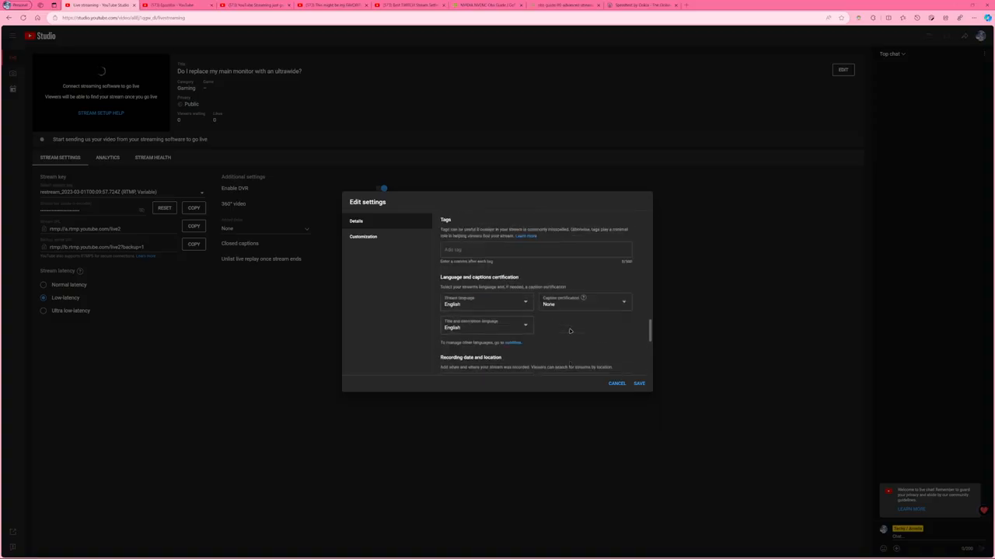
pyautogui.scroll(-4, 569, 332)
pyautogui.scroll(8, 544, 311)
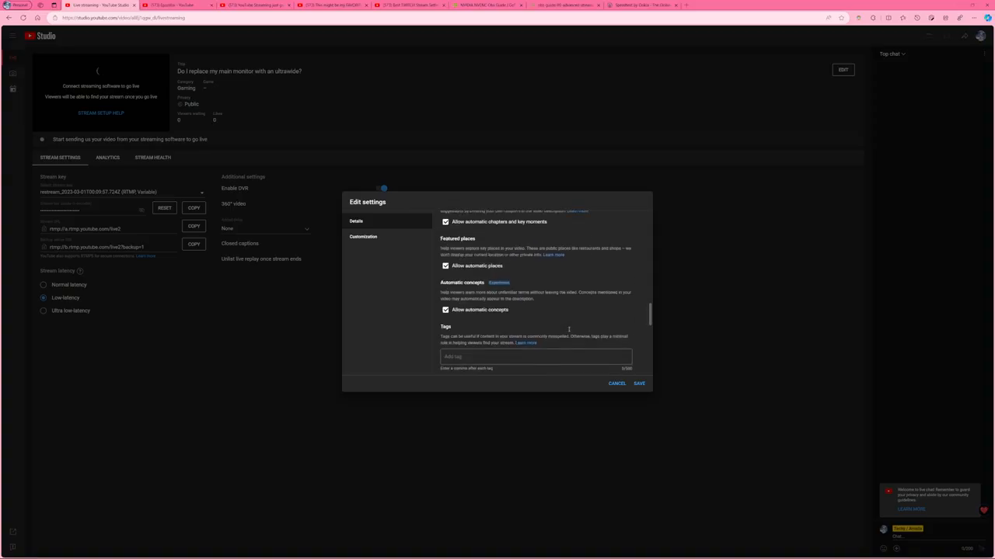
# Enable Live chat replay in the stream's customization settings, and cancel the edit settings dialog.
pyautogui.click(382, 246)
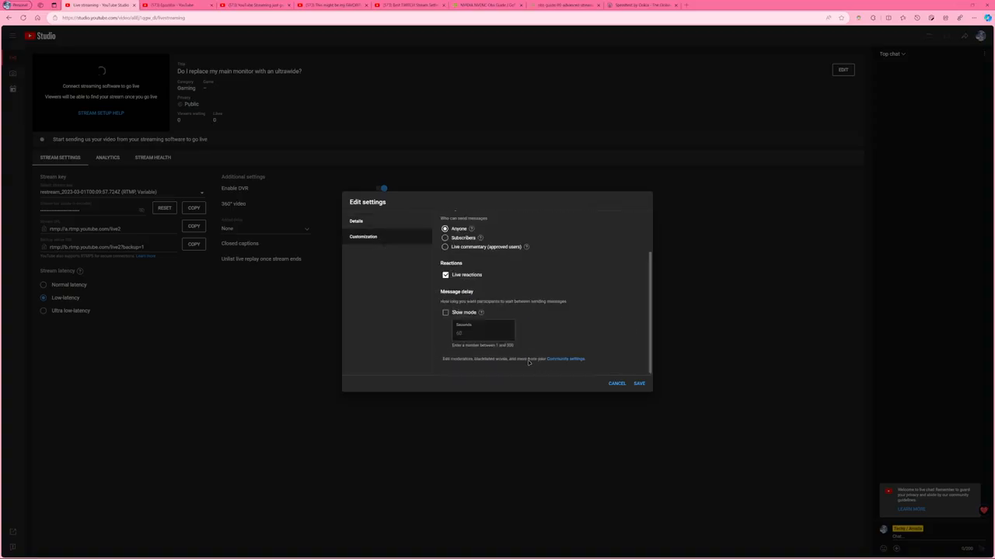
pyautogui.scroll(2, 482, 340)
pyautogui.tripleClick(459, 245)
pyautogui.click(460, 245)
pyautogui.click(459, 245)
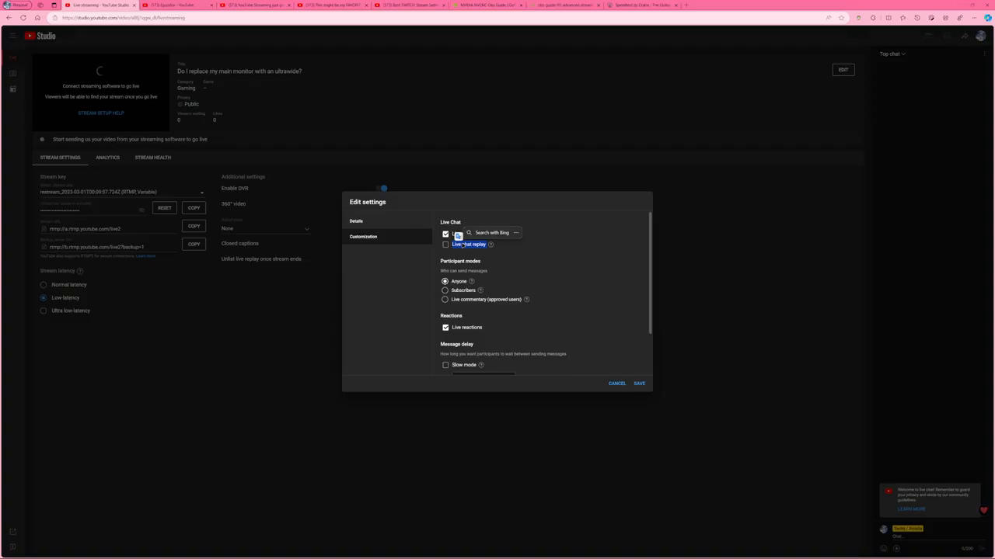
pyautogui.click(445, 245)
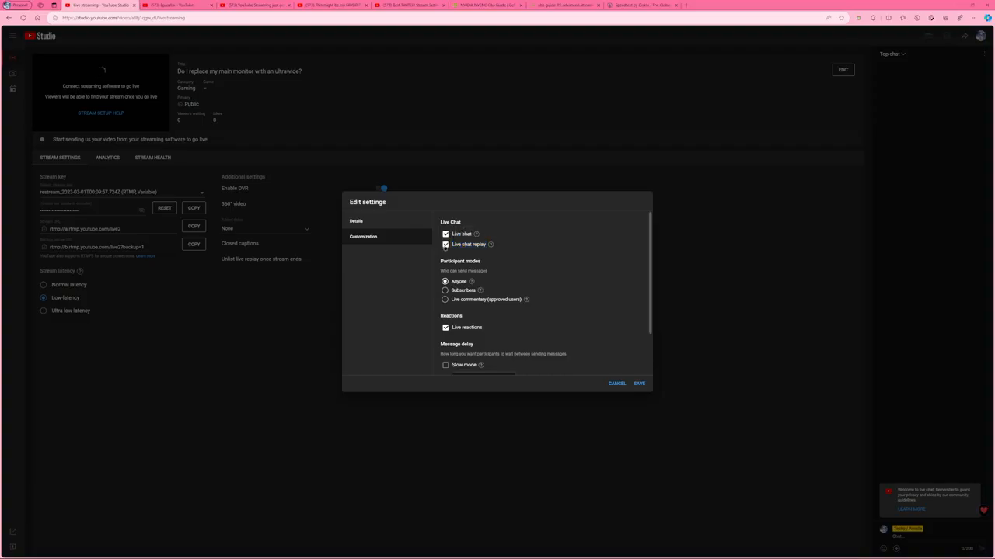
pyautogui.click(615, 383)
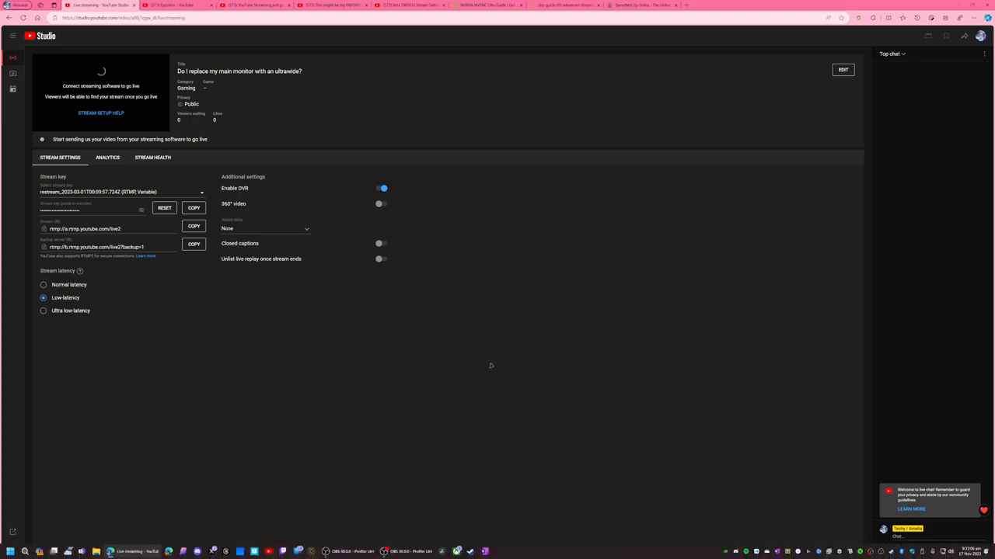
# View the stream health in YouTube Studio, check the NVIDIA OBS guide pages, and return to OBS.
pyautogui.click(165, 157)
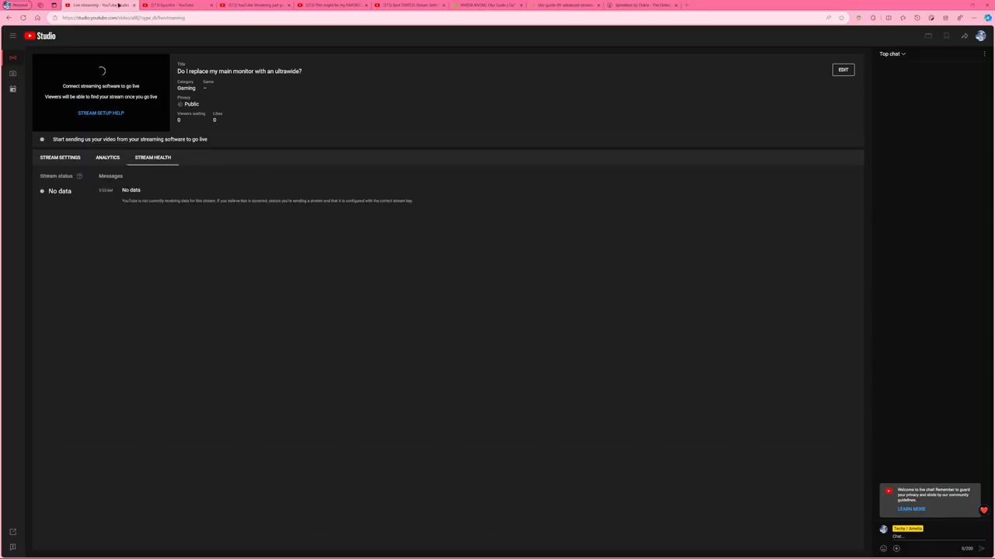
pyautogui.click(586, 4)
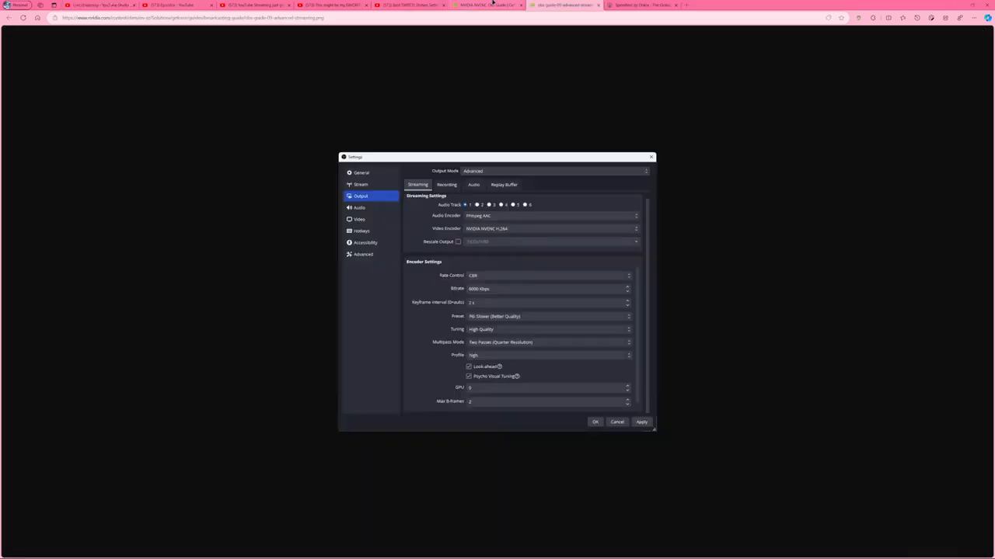
pyautogui.click(493, 4)
pyautogui.click(956, 5)
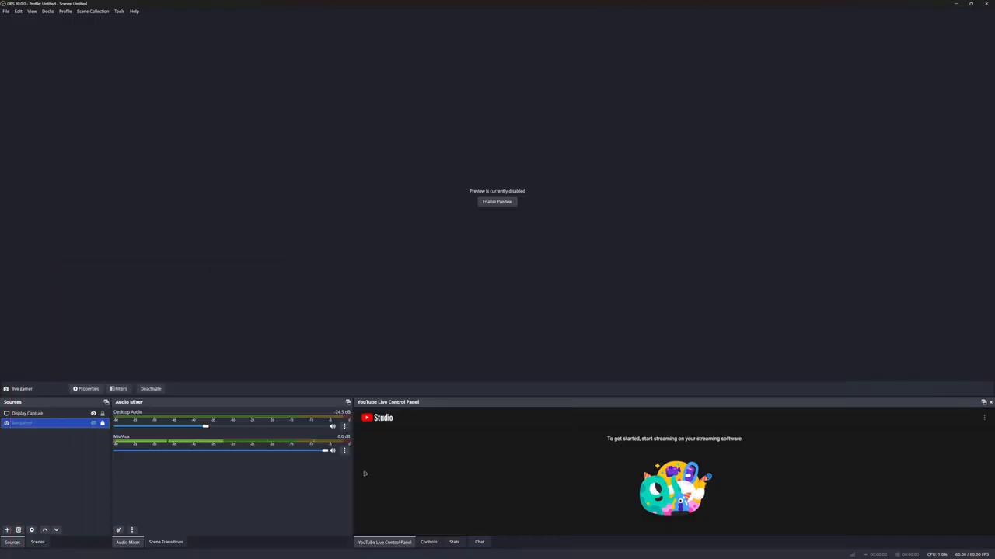
pyautogui.moveTo(365, 558)
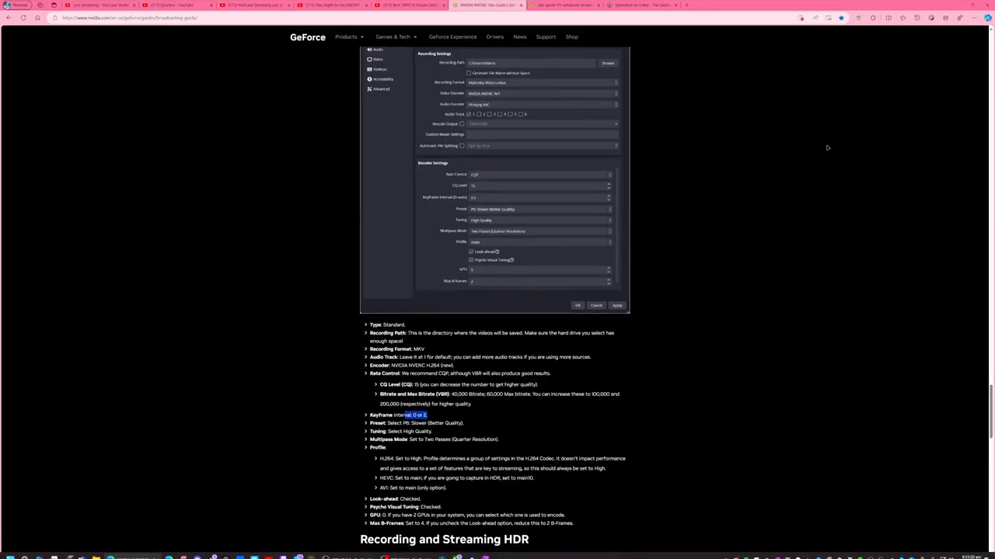
pyautogui.click(960, 3)
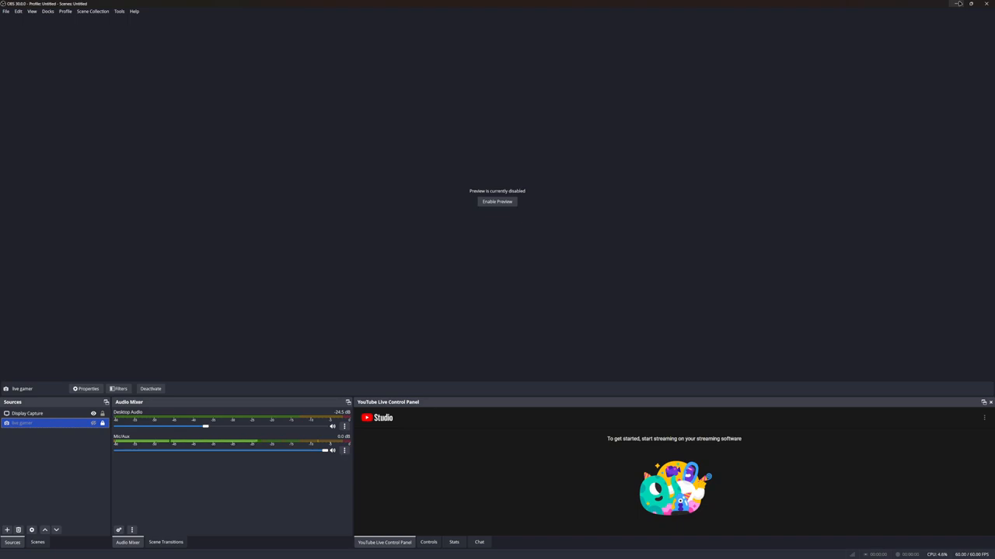
# Show the Controls dock and open the OBS settings.
pyautogui.moveTo(495, 558)
pyautogui.click(429, 543)
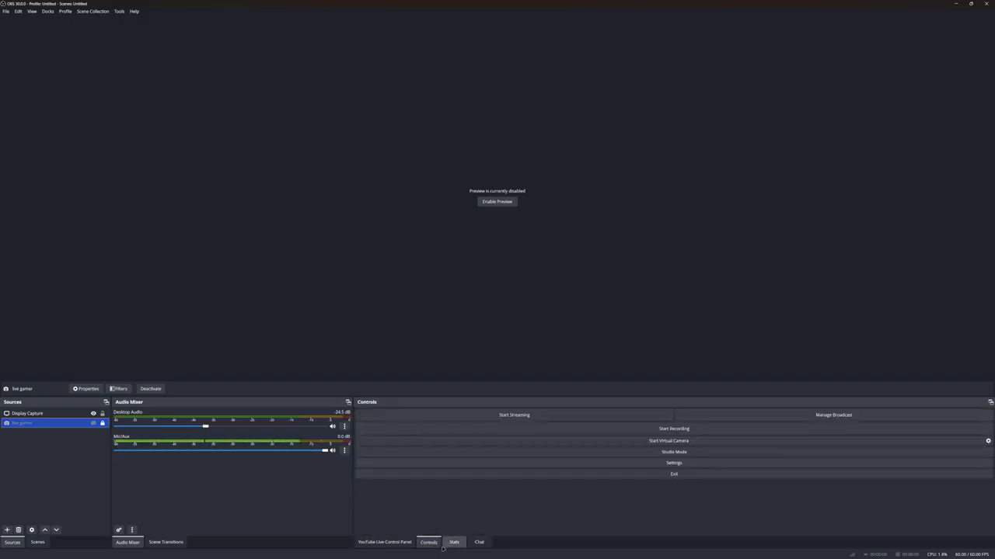
pyautogui.click(599, 463)
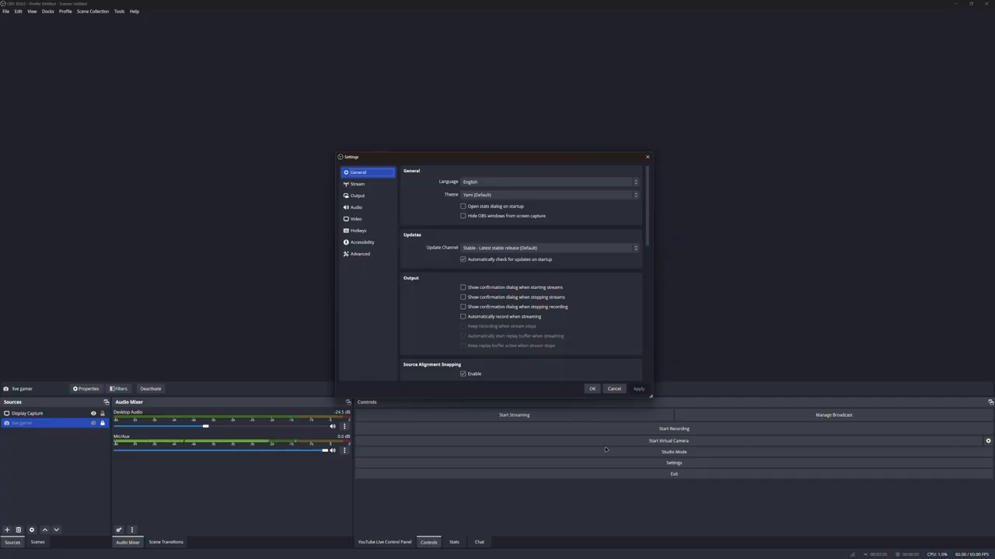
# Switch to the Edge browser, search the web for "h264 blocky" and show the image results.
pyautogui.click(121, 552)
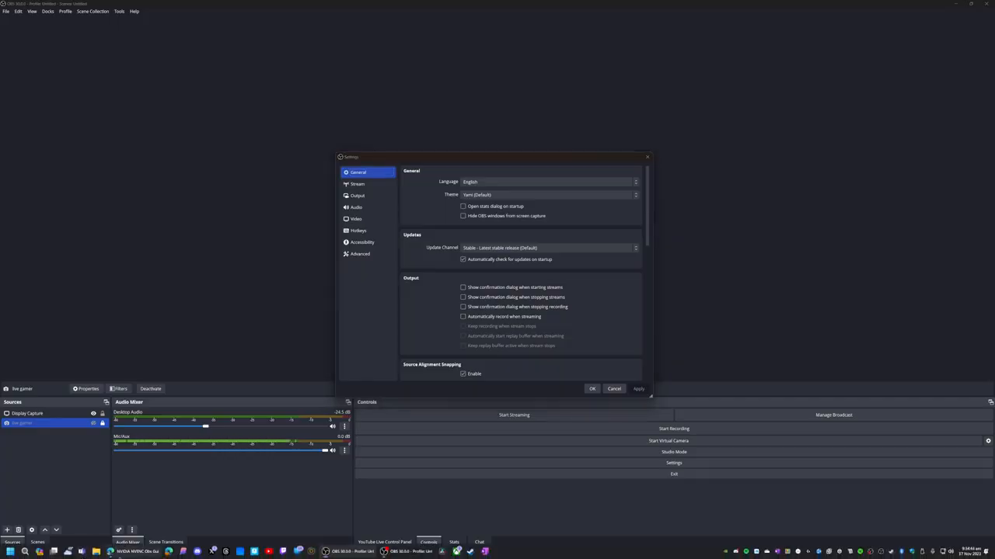
pyautogui.click(694, 6)
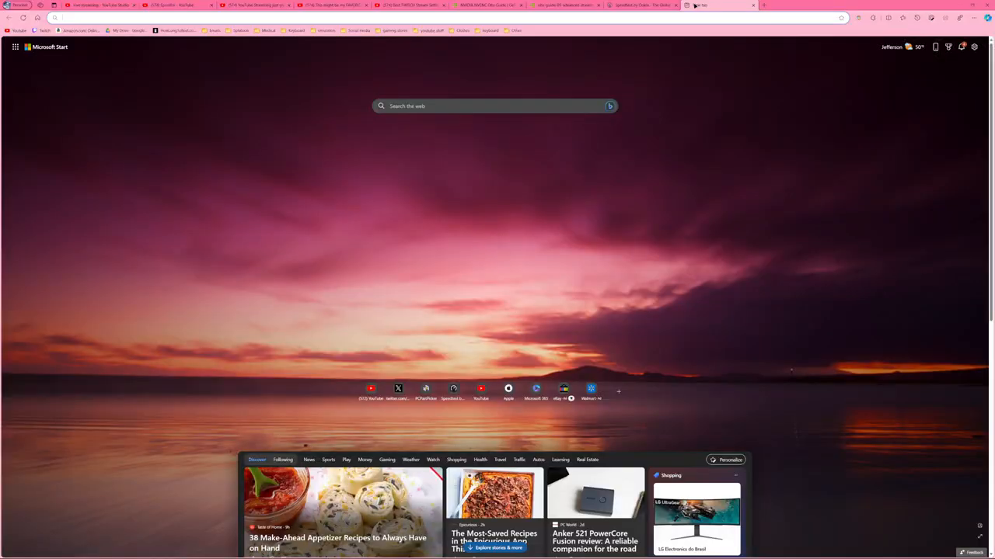
pyautogui.write('h2')
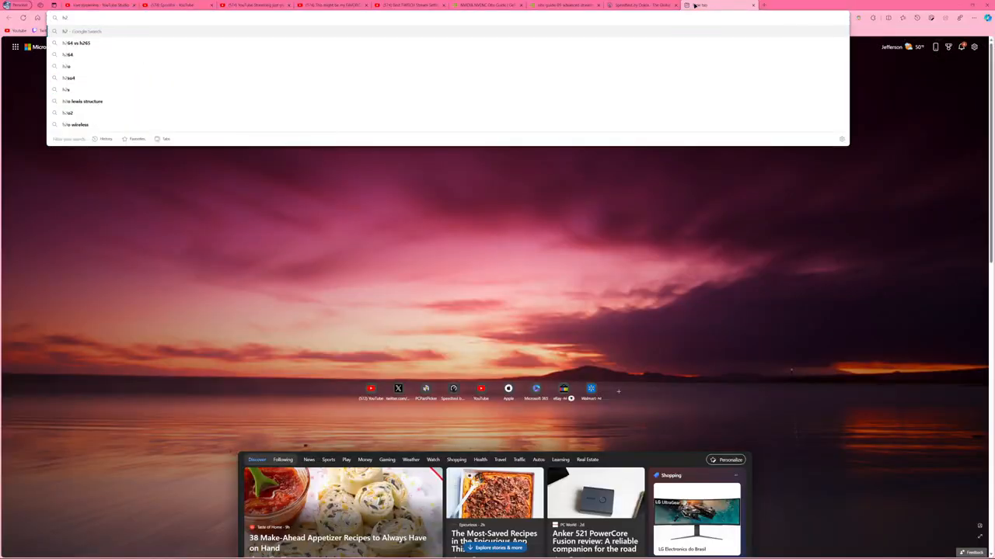
pyautogui.write('64 blocky')
pyautogui.press('Return')
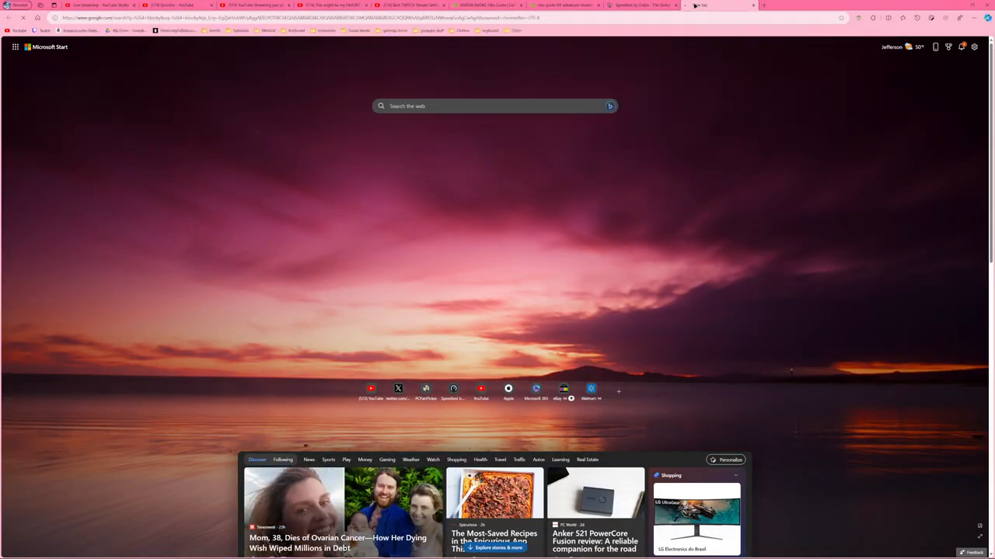
pyautogui.click(106, 60)
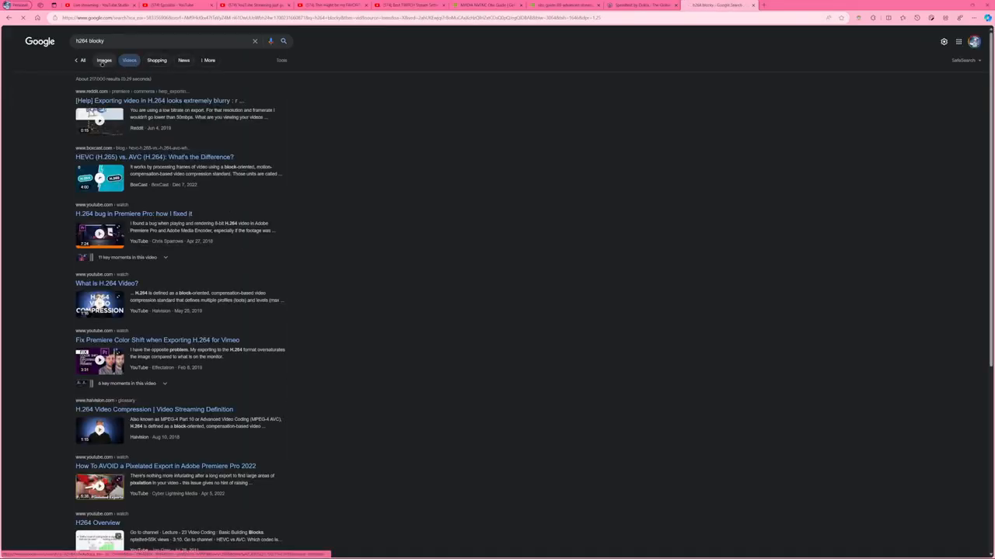
pyautogui.click(104, 61)
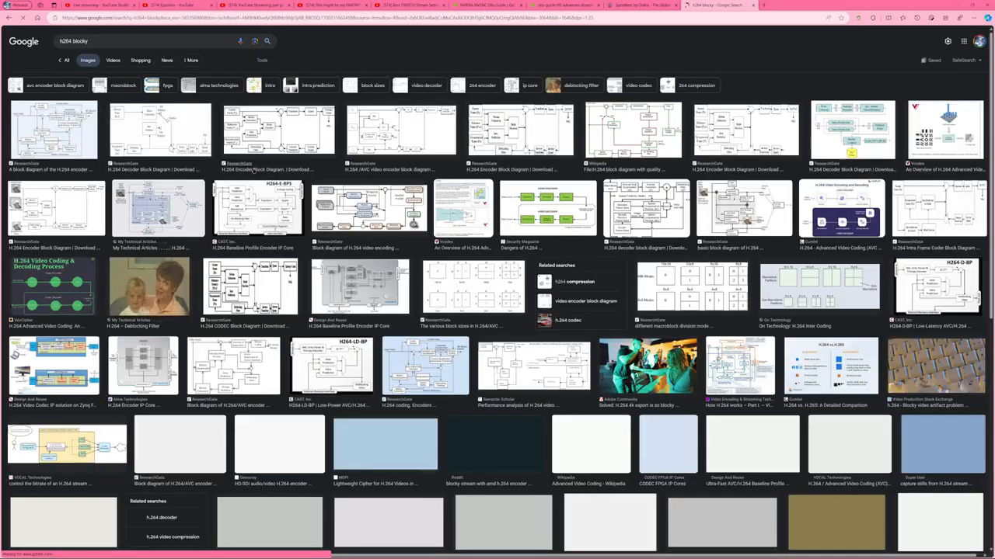
# Refine the image search to "h264 stream blocky" and extend it to "h264 stream blocky stream".
pyautogui.click(123, 36)
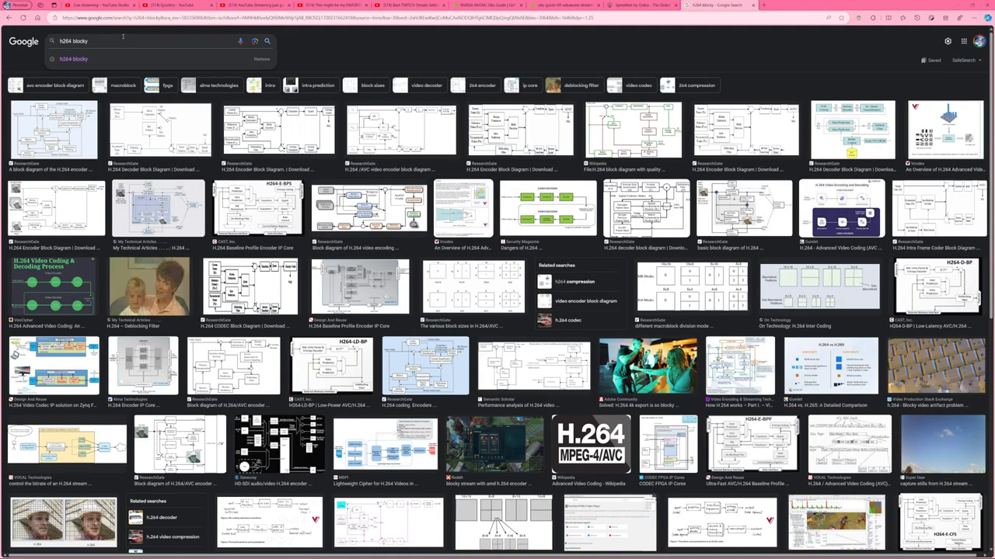
pyautogui.write('stream')
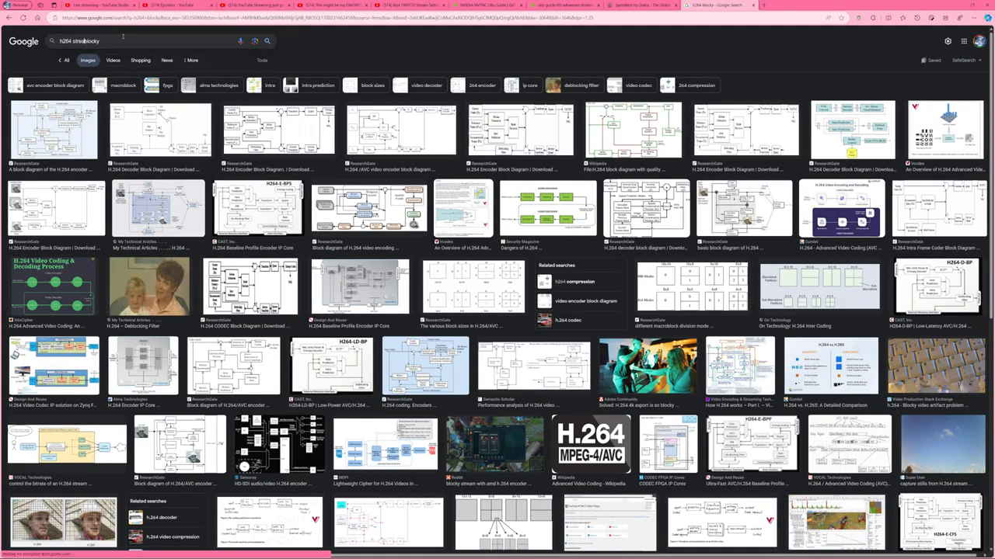
pyautogui.press('Return')
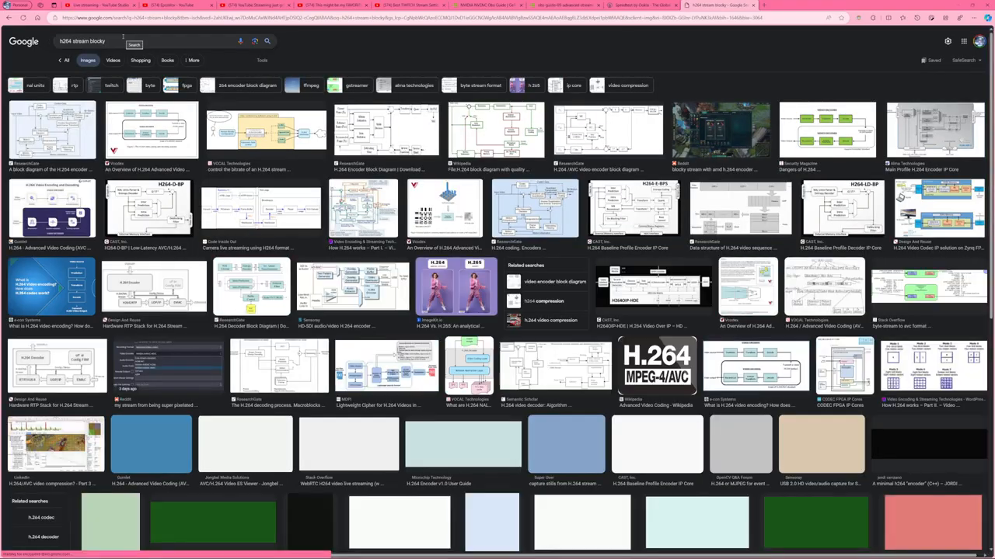
pyautogui.click(123, 36)
pyautogui.write('strea')
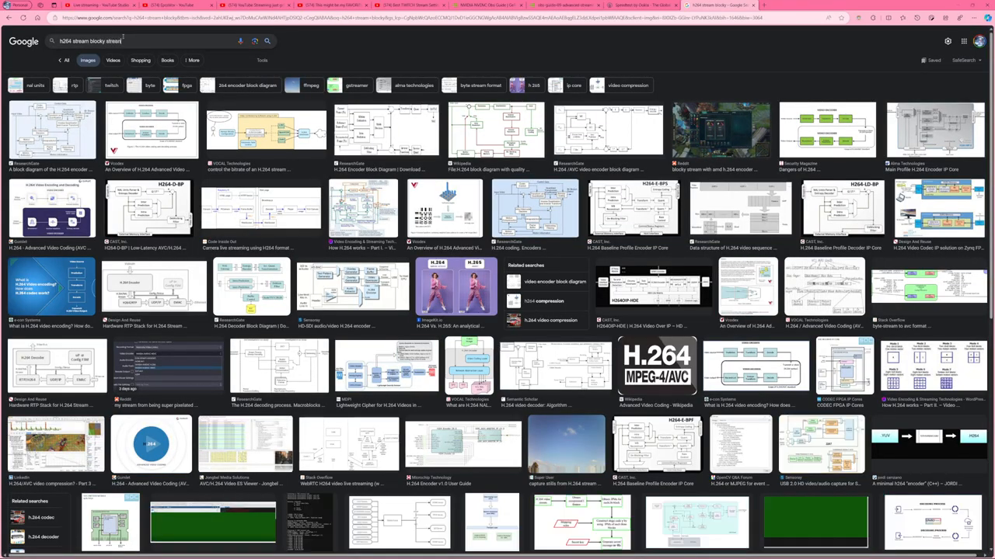
pyautogui.write('m')
pyautogui.press('Return')
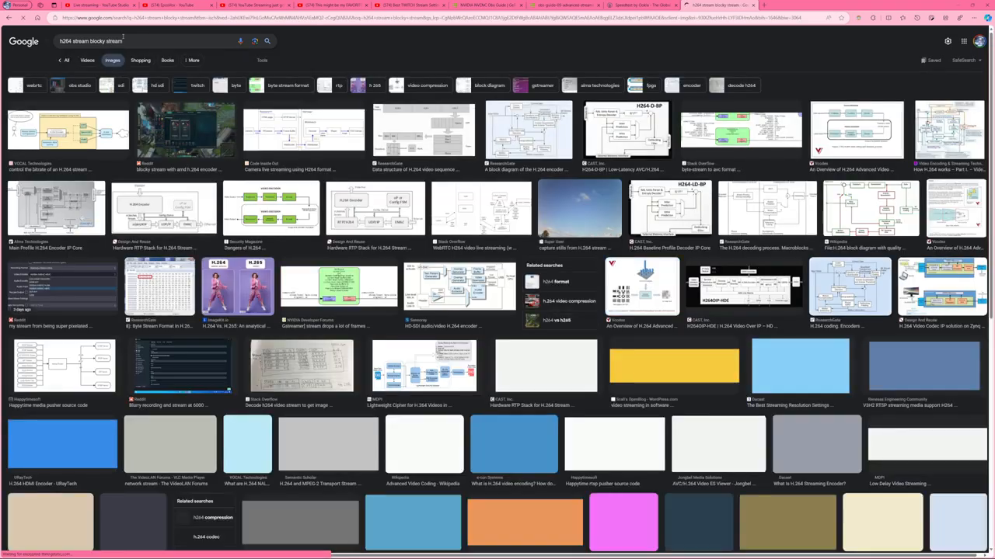
# Preview the Reddit blocky stream image result, visit its r/obs post and close that page.
pyautogui.click(198, 155)
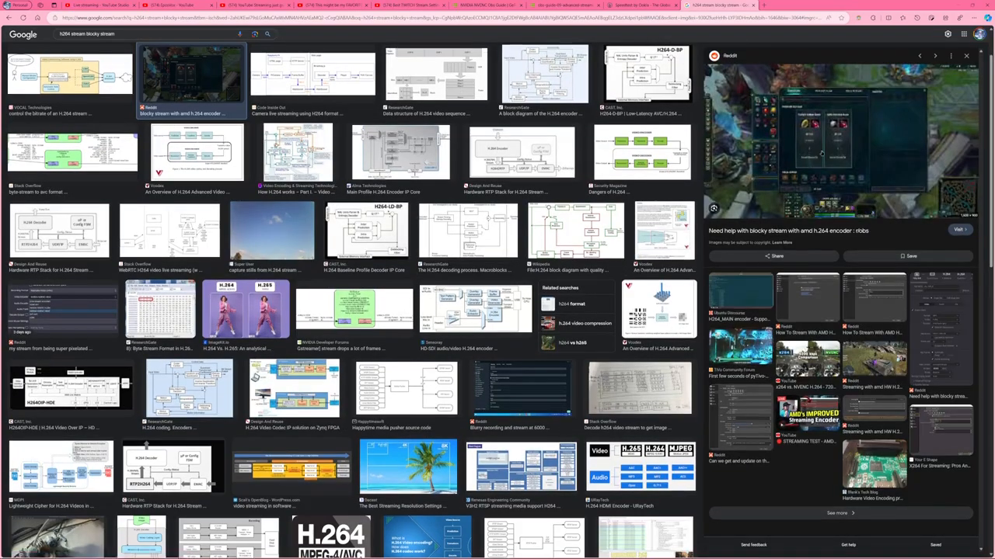
pyautogui.click(833, 135)
pyautogui.rightClick(834, 135)
pyautogui.click(665, 145)
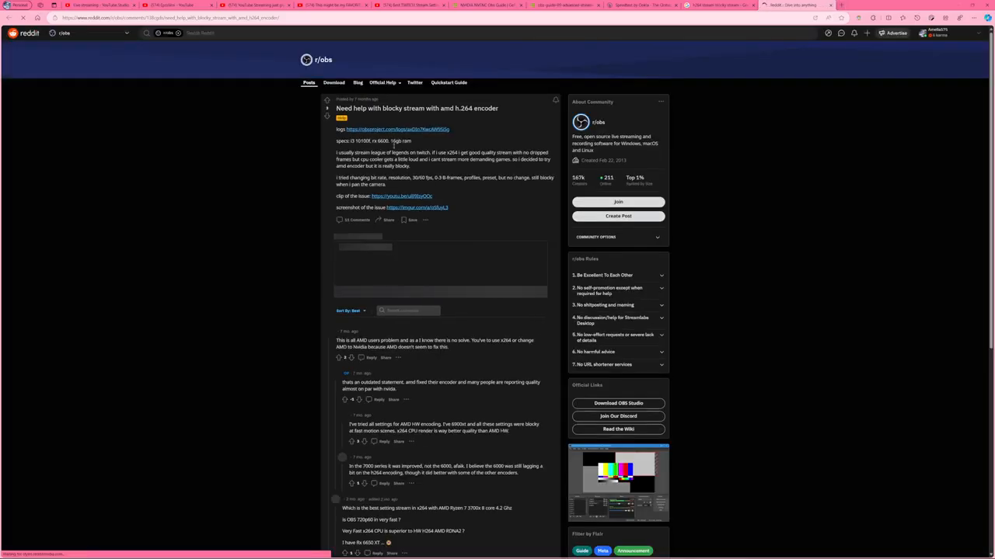
pyautogui.click(830, 5)
# Open the blocky stream image in its own tab and enlarge it to examine the compression artifacts.
pyautogui.rightClick(801, 156)
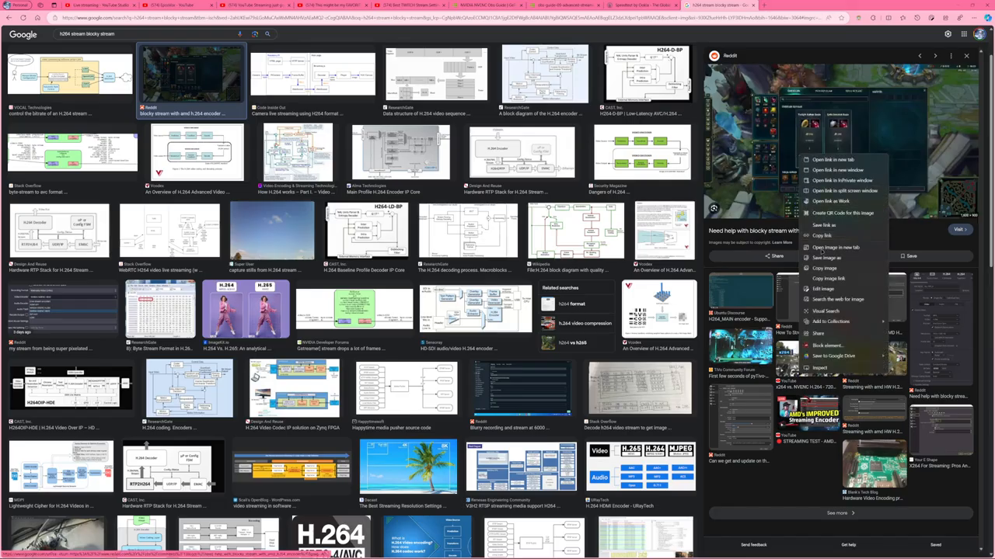
pyautogui.click(836, 247)
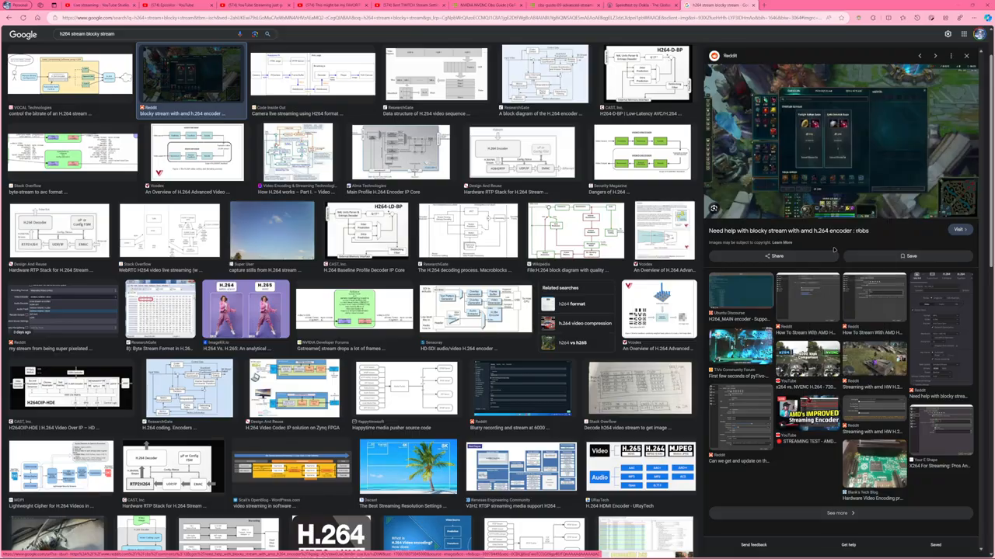
pyautogui.hotkey('ctrl', 'Tab')
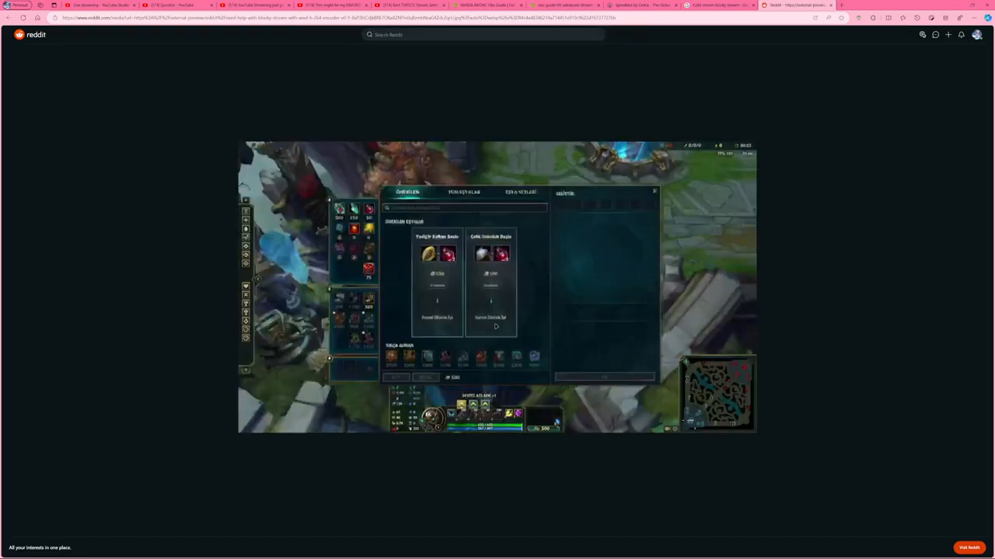
pyautogui.hotkey('ctrl', '+')
pyautogui.hotkey('ctrl', '+')
pyautogui.hotkey('ctrl', '+')
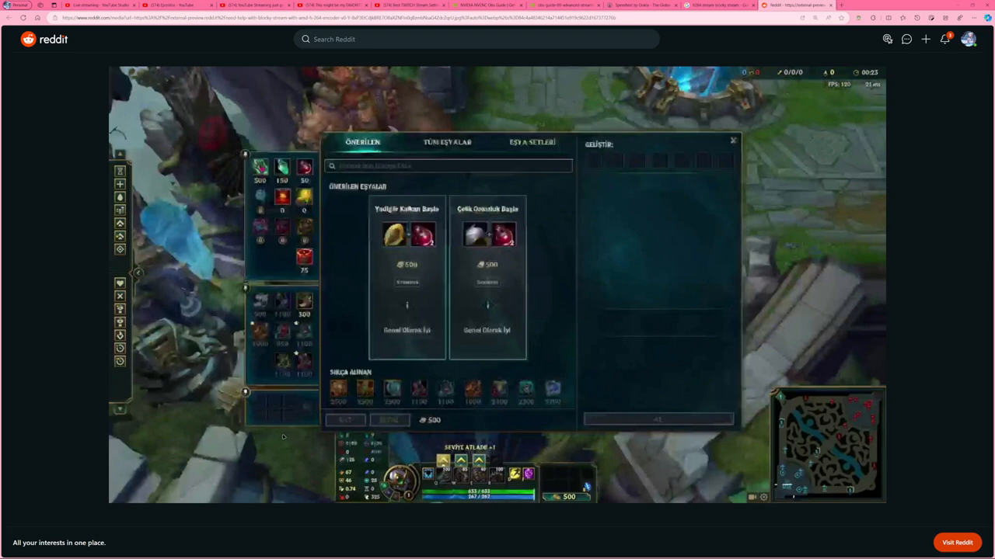
# Preview the H.264 versus H.265 comparison image, close the image search and return to OBS.
pyautogui.click(688, 5)
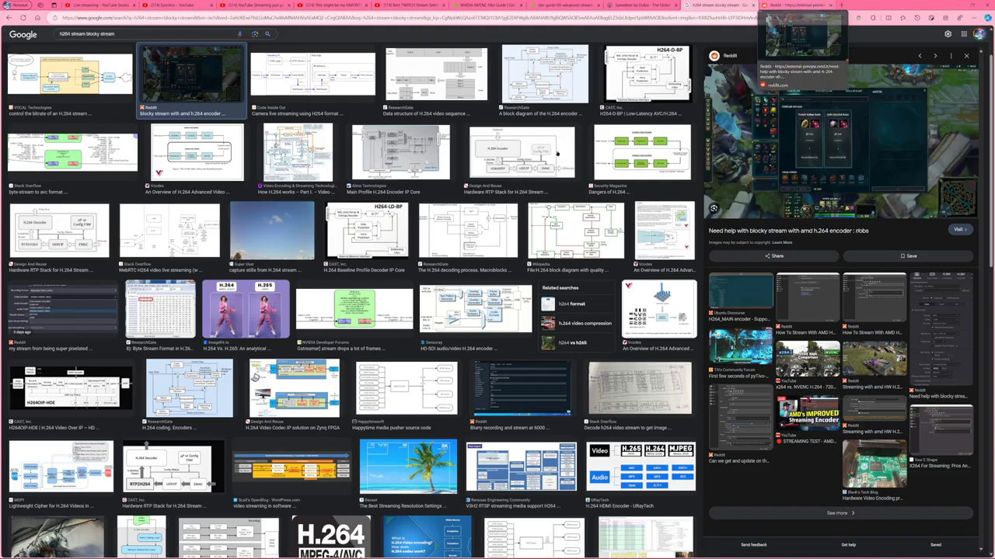
pyautogui.click(246, 307)
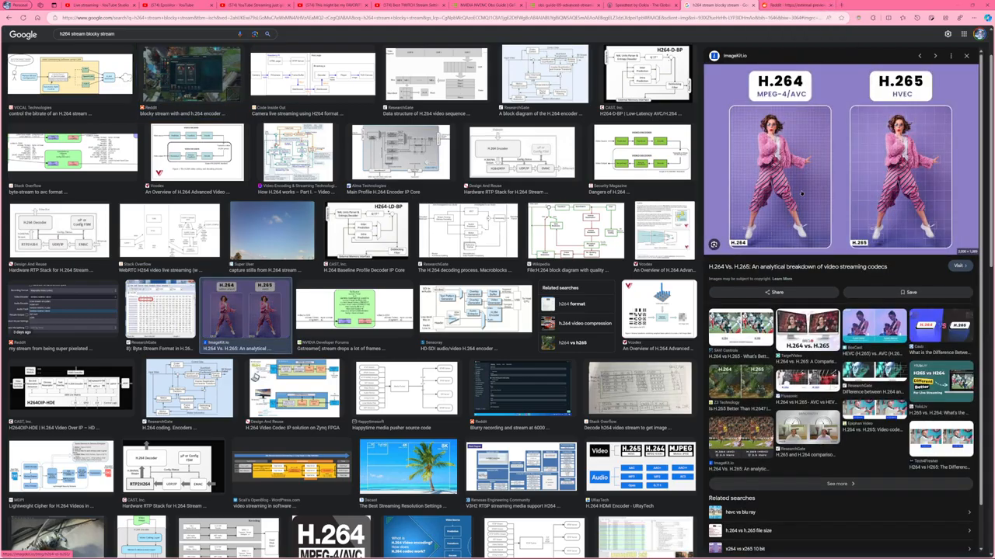
pyautogui.click(753, 5)
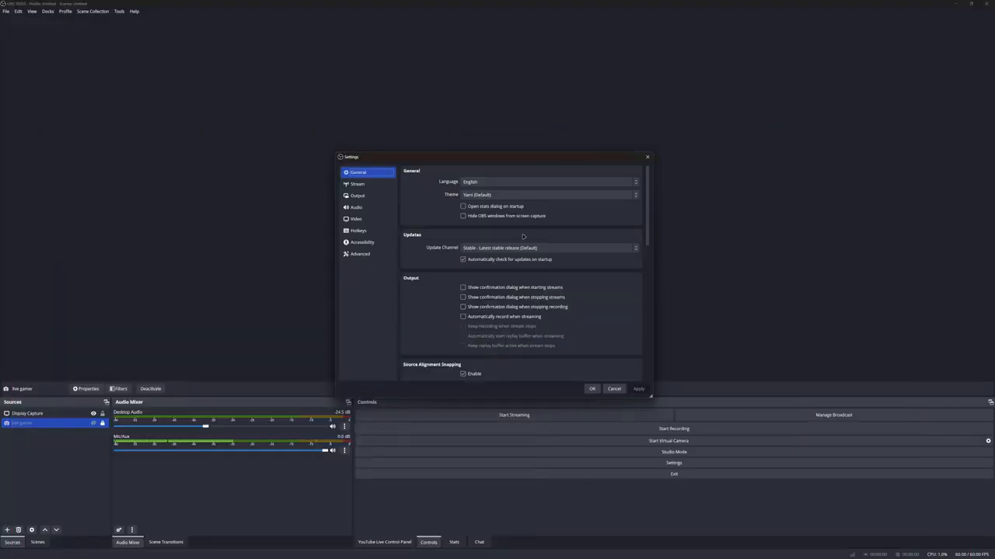
# In the Output streaming settings, set the video encoder to NVIDIA NVENC HEVC.
pyautogui.click(360, 199)
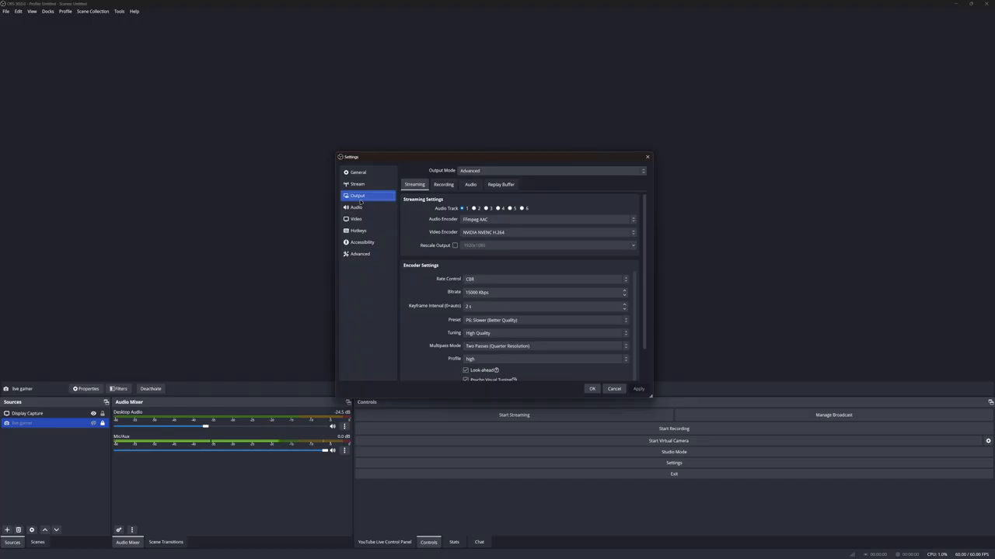
pyautogui.click(498, 233)
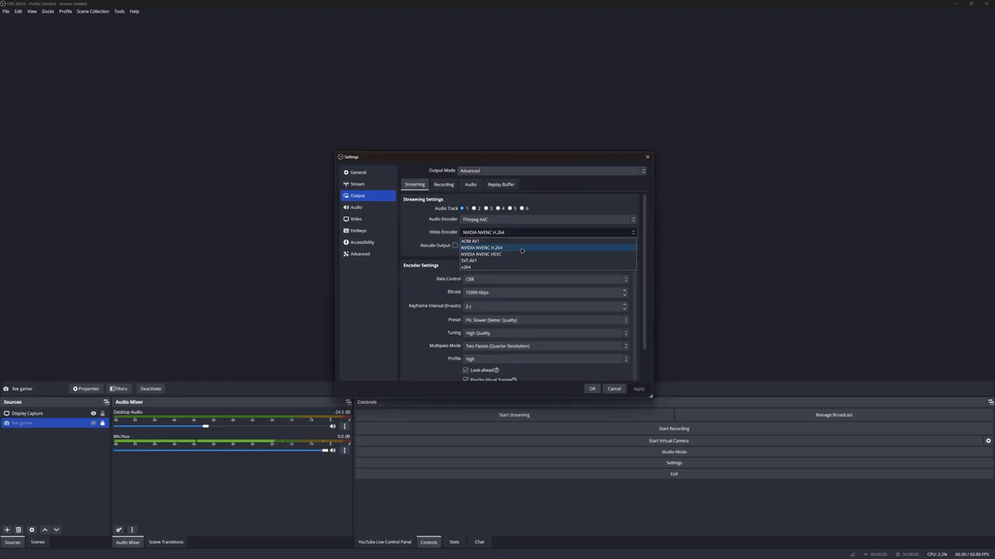
pyautogui.click(523, 254)
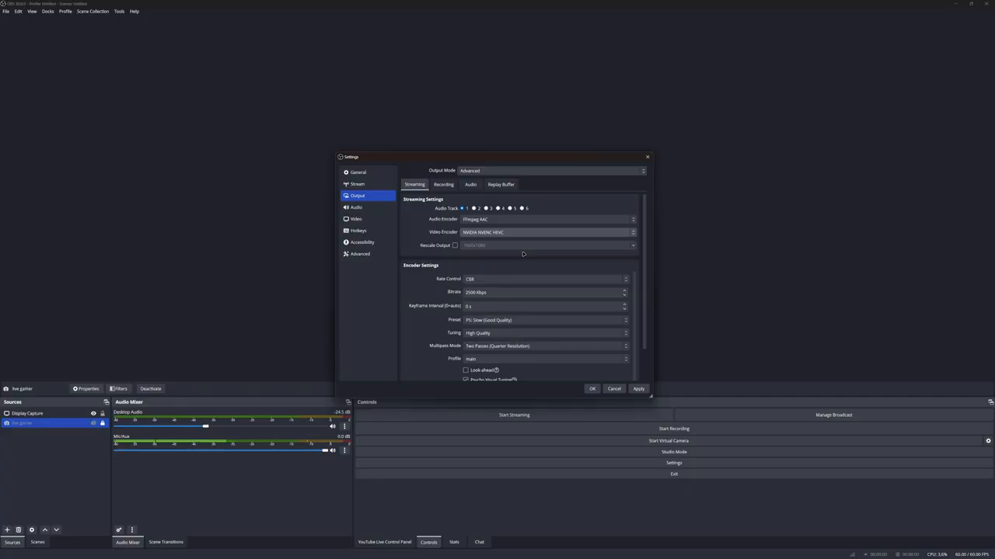
pyautogui.click(490, 233)
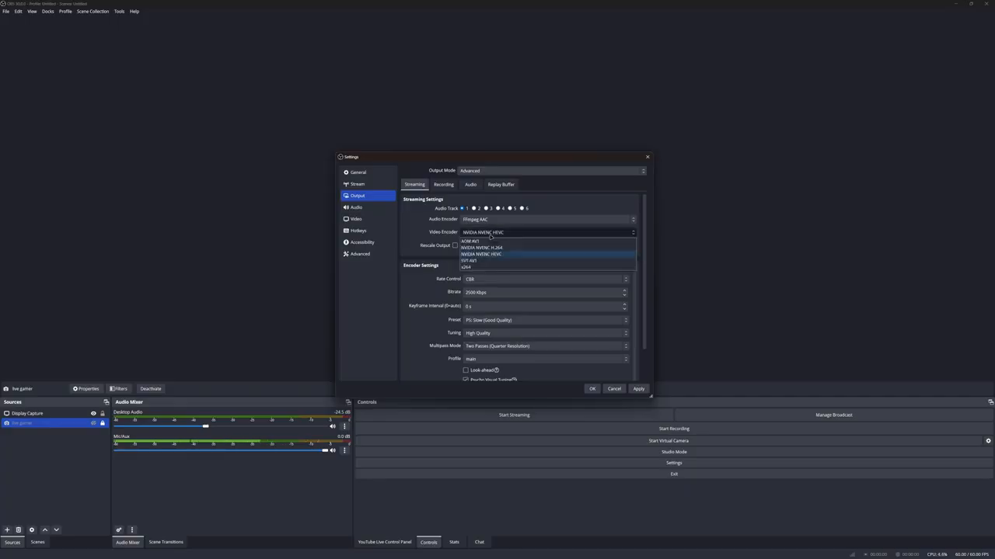
pyautogui.click(486, 254)
# Set the streaming bitrate to 150000 Kbps and check the video encoder choice.
pyautogui.click(478, 292)
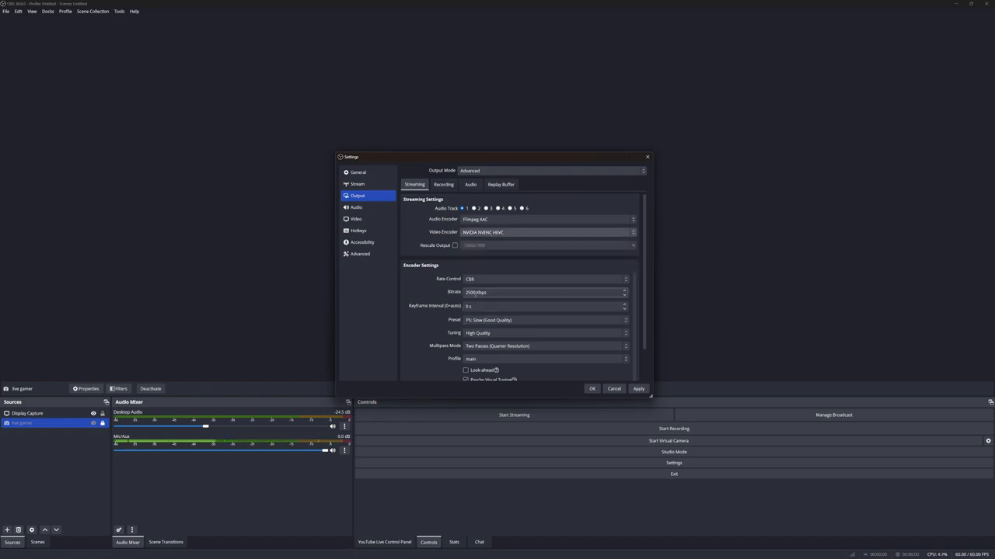
pyautogui.write('0')
pyautogui.press('BackSpace')
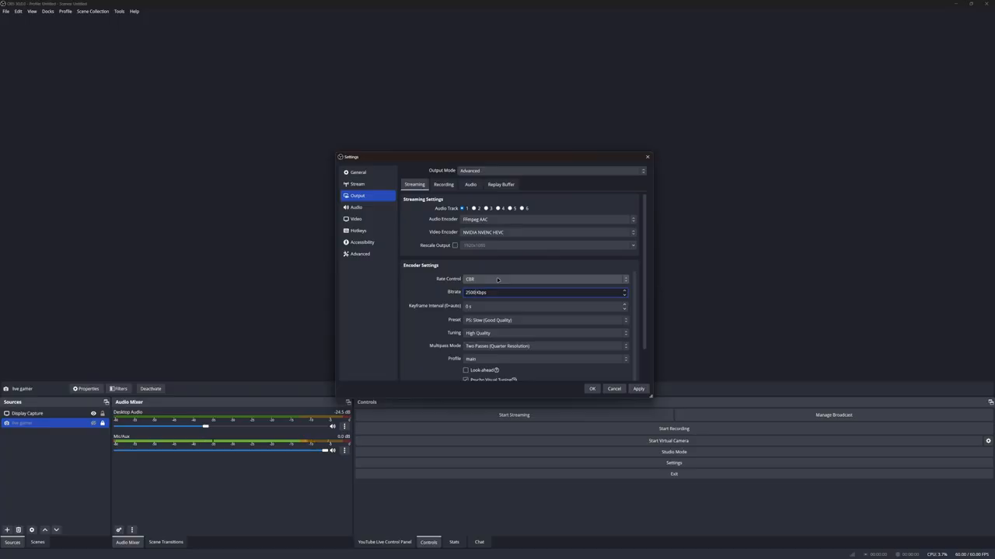
pyautogui.press('BackSpace')
pyautogui.press('BackSpace')
pyautogui.press('BackSpace')
pyautogui.press('BackSpace')
pyautogui.write('150000')
pyautogui.click(506, 233)
pyautogui.click(506, 233)
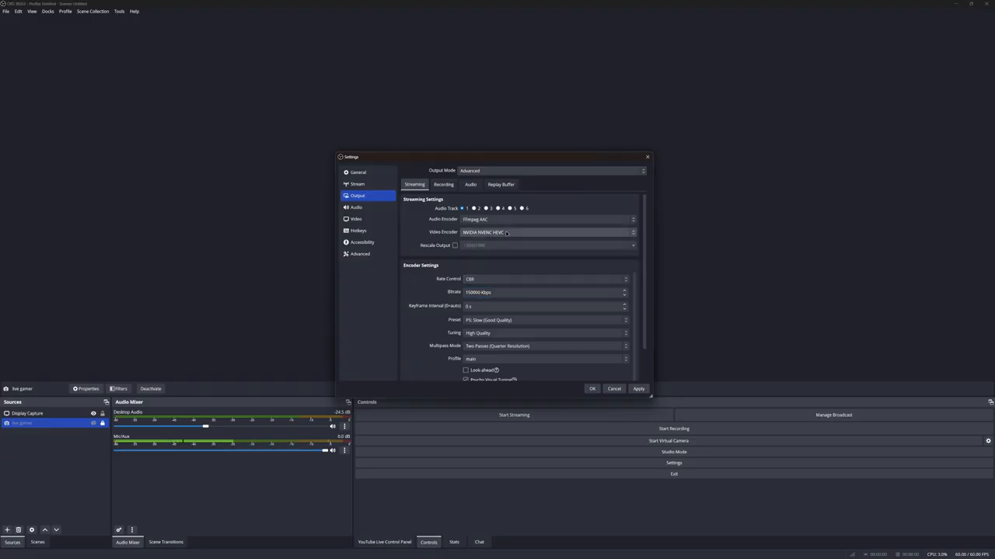
# Set the keyframe interval to 2 s and the encoder preset to P6: Slower (Better Quality).
pyautogui.scroll(-1, 467, 287)
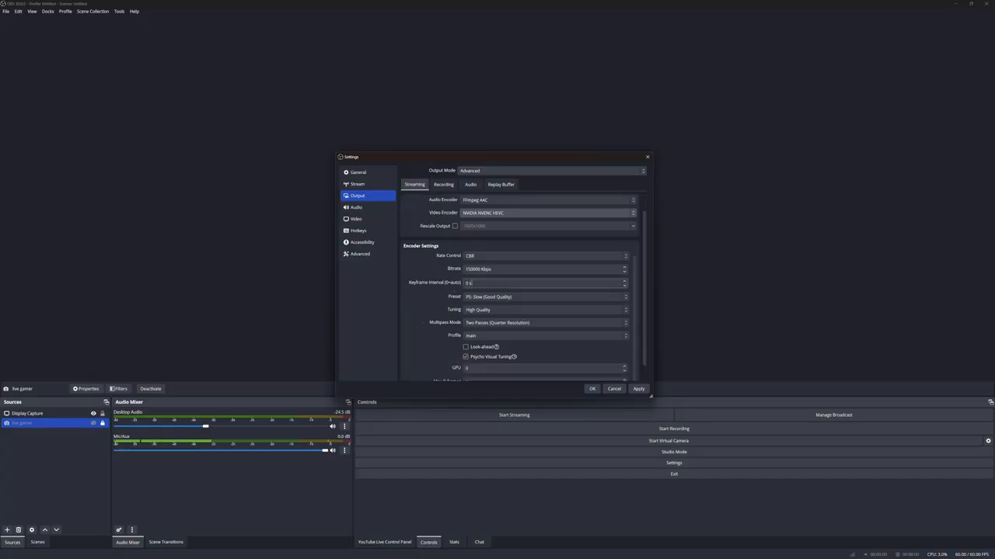
pyautogui.moveTo(468, 283); pyautogui.dragTo(455, 281)
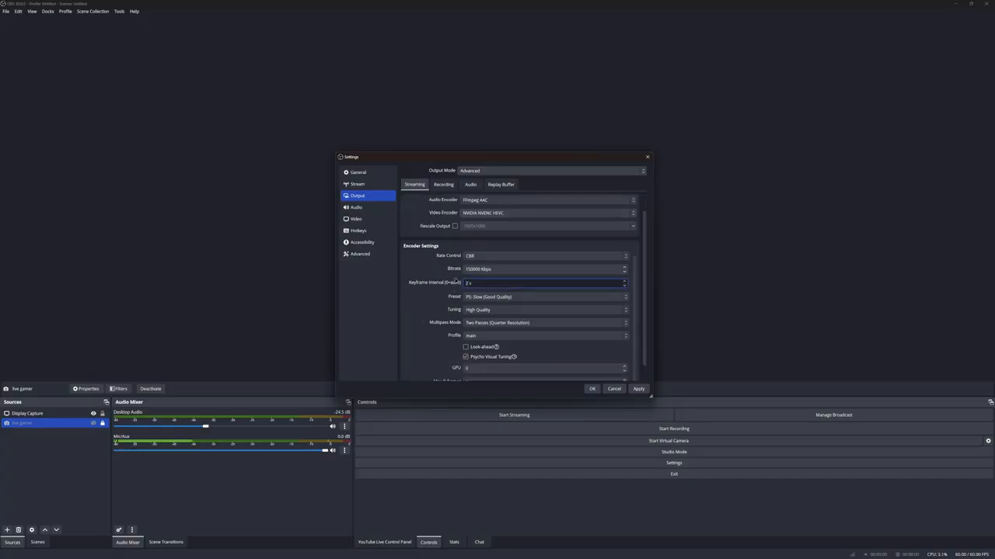
pyautogui.click(486, 297)
pyautogui.click(487, 344)
pyautogui.click(486, 298)
pyautogui.click(487, 338)
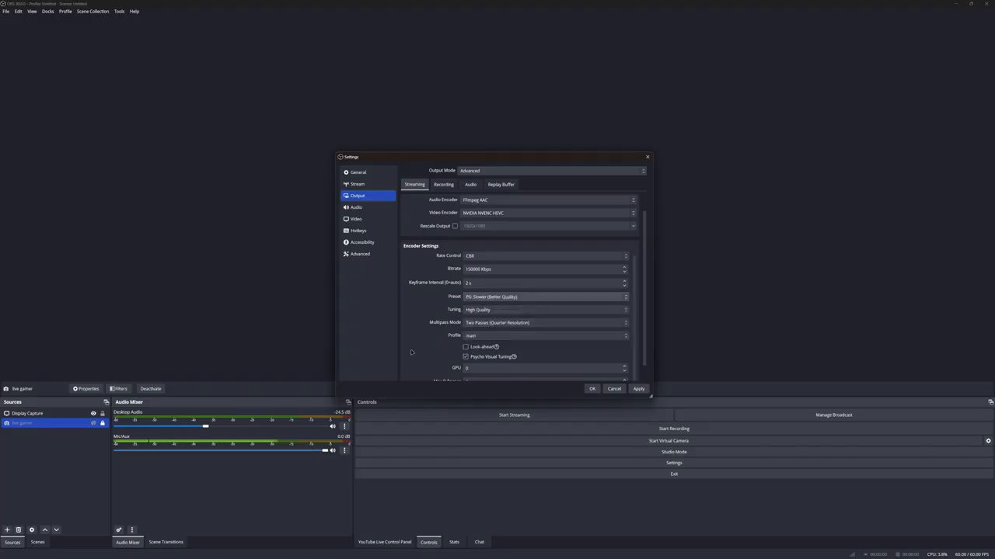
# Enable Look-ahead, set Max B-frames to 4, and save the output settings.
pyautogui.scroll(-1, 417, 351)
pyautogui.click(465, 330)
pyautogui.click(470, 364)
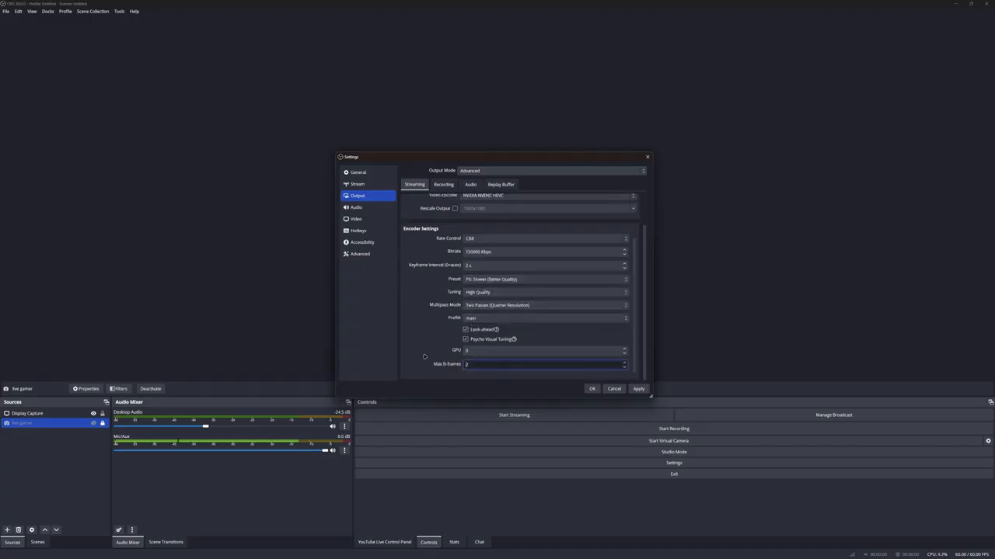
pyautogui.press('BackSpace')
pyautogui.write('4')
pyautogui.click(637, 389)
pyautogui.click(592, 389)
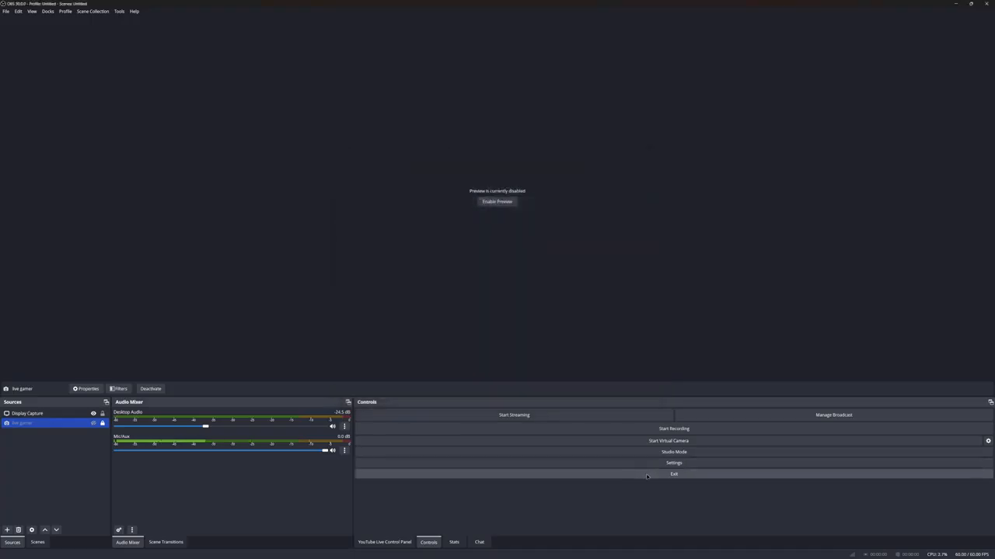